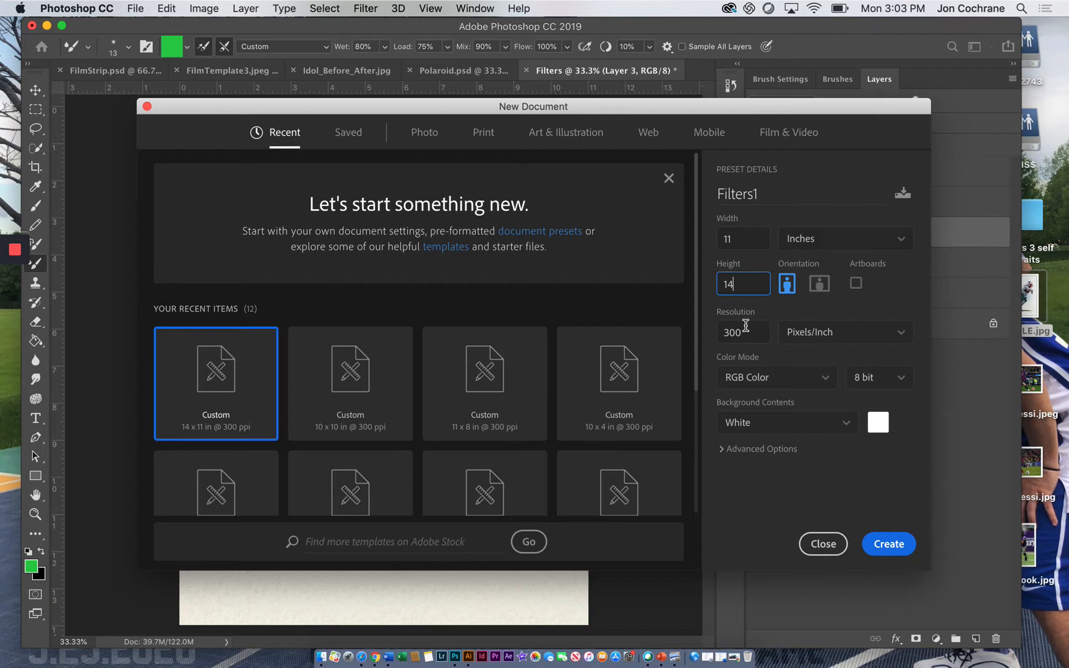
Step: Create the 11 × 14 inch, 300 ppi document Filters1 and place LionelMessi.jpeg from Downloads in it as an embedded image
click(891, 547)
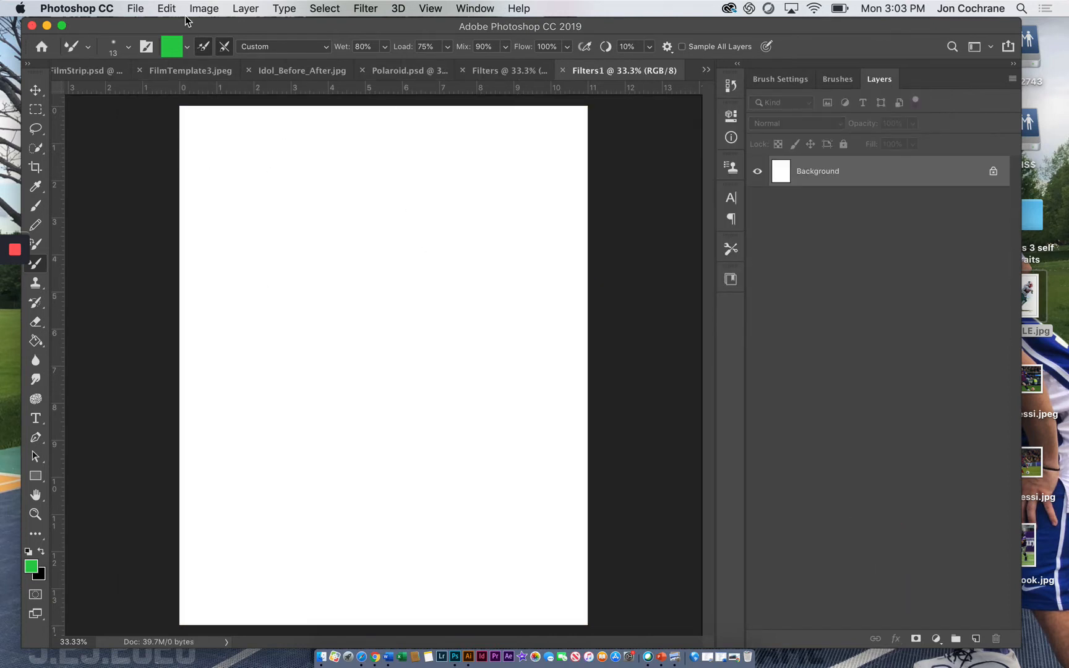
click(139, 9)
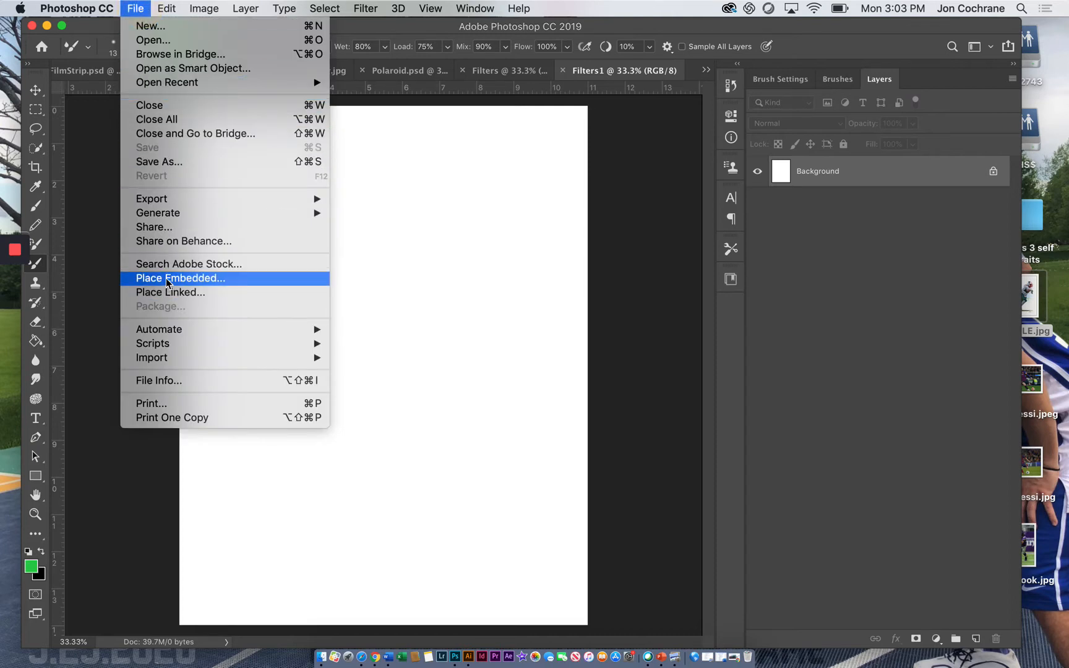
click(186, 280)
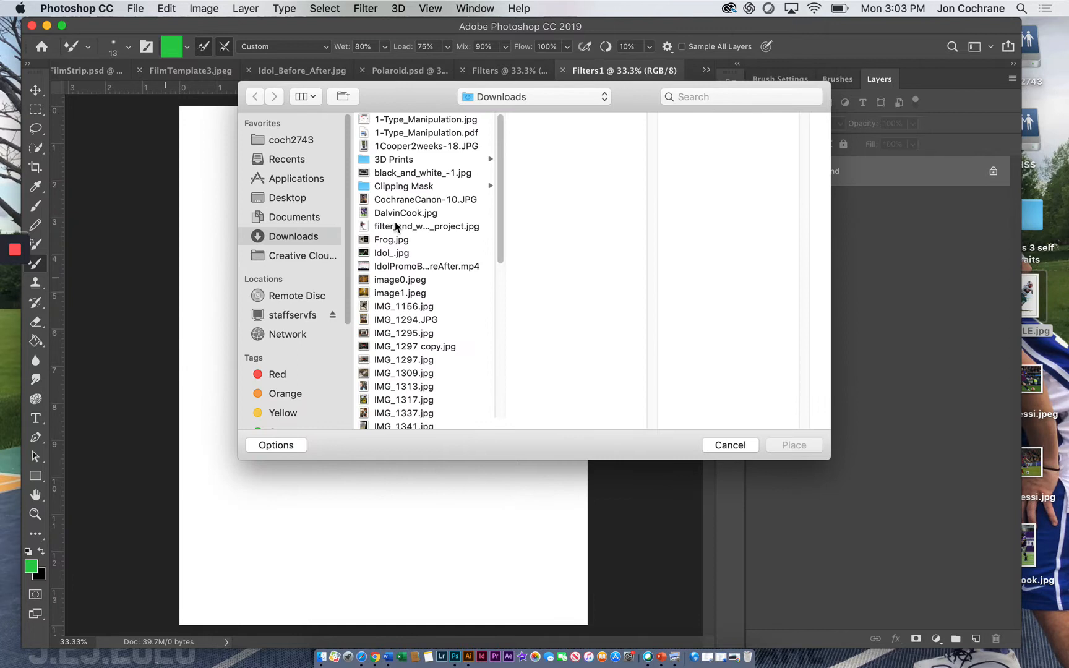
scroll(385, 248, down, 8)
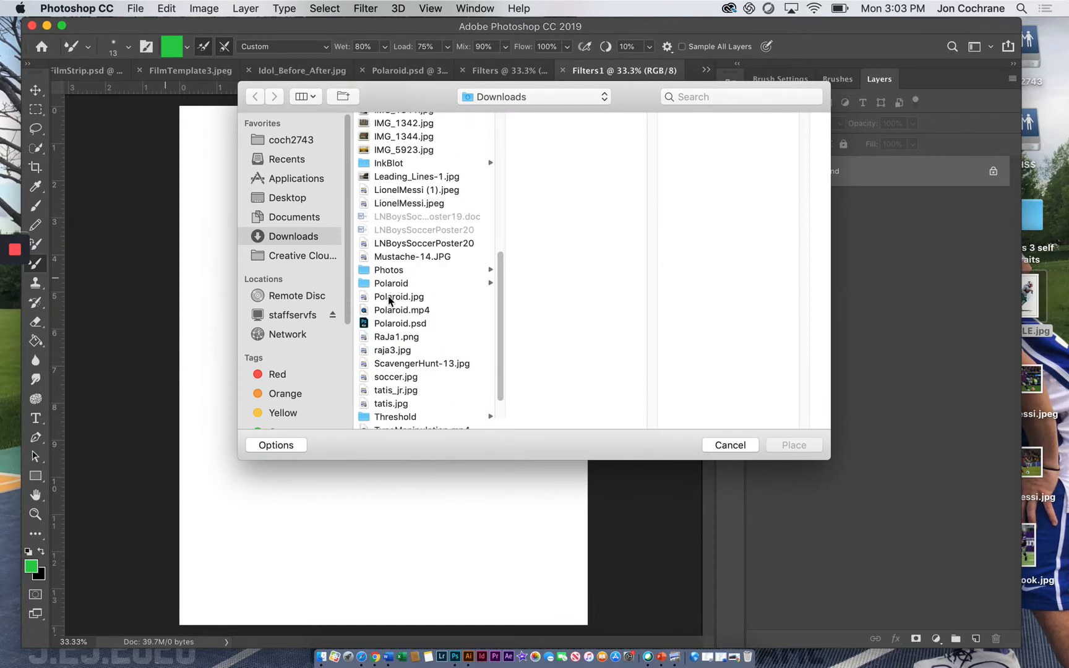
click(396, 203)
click(784, 446)
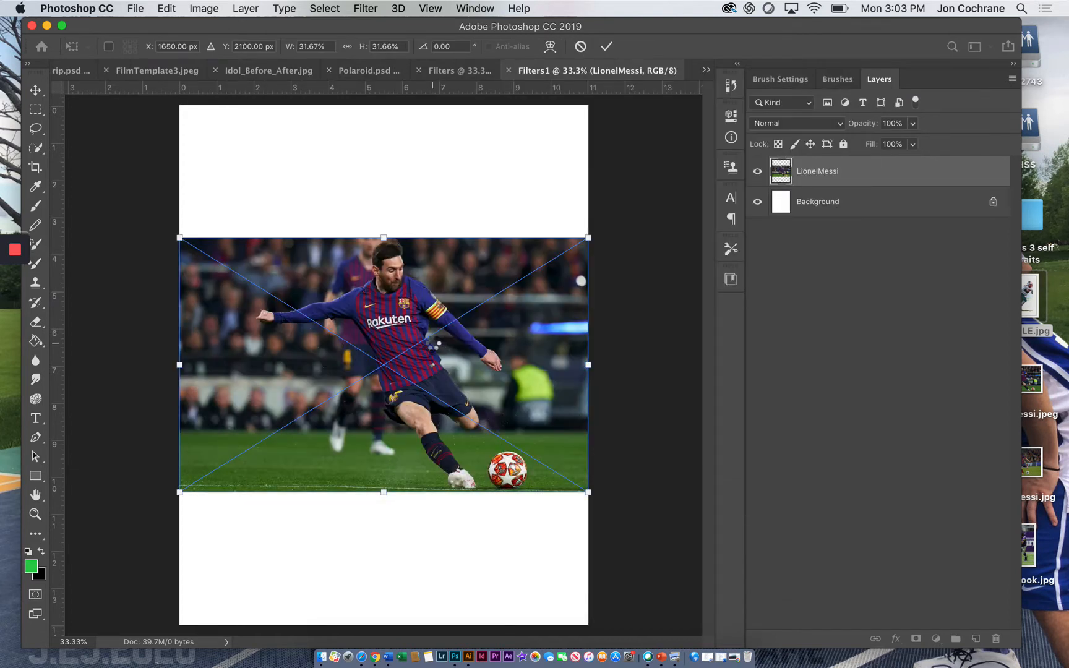
key(Return)
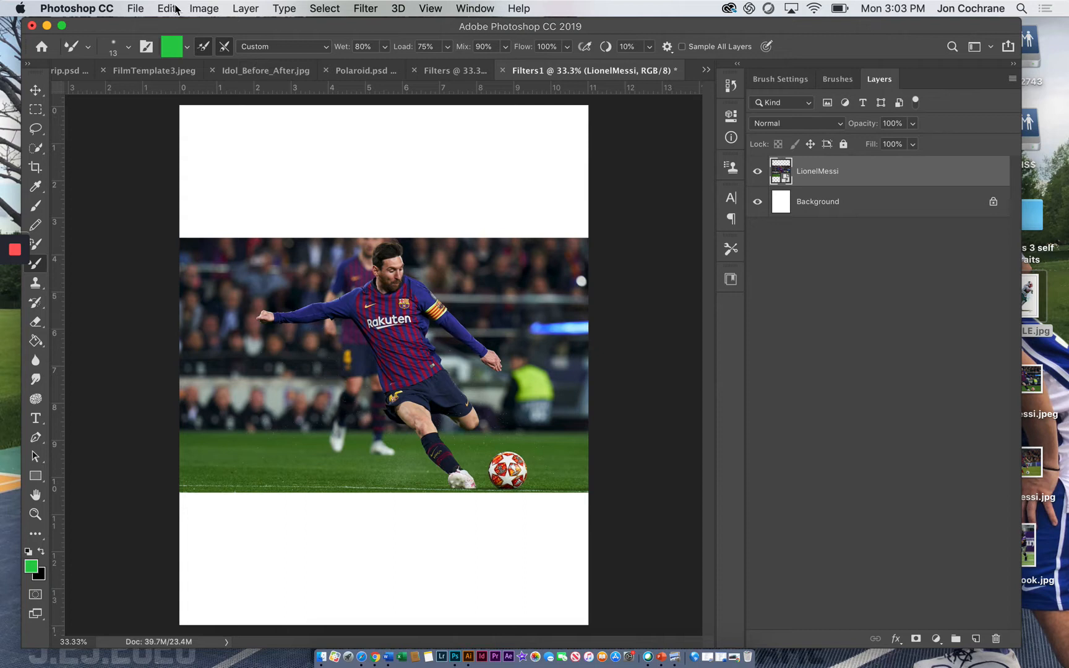
Step: Rotate the whole canvas 90° clockwise into landscape orientation
click(203, 8)
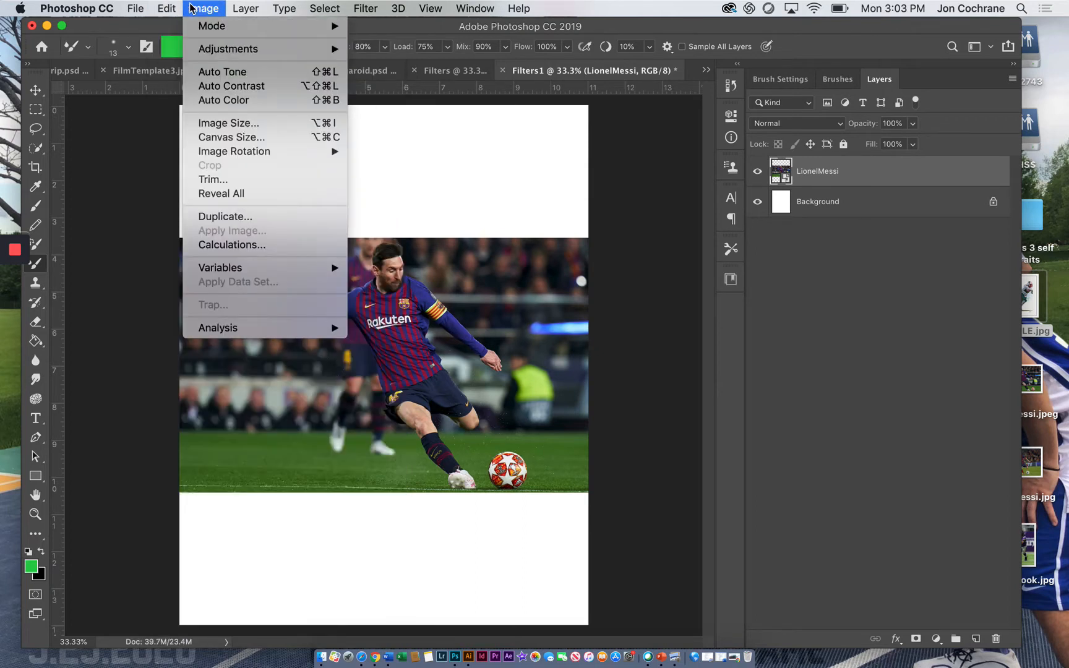
mouse_move(168, 12)
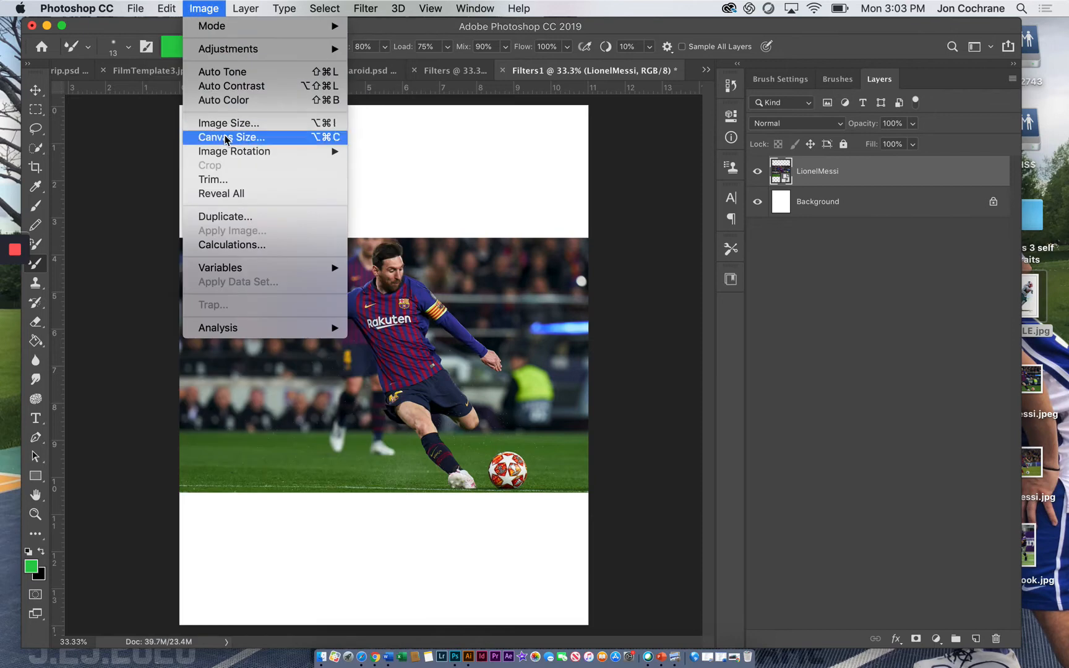
mouse_move(337, 152)
click(375, 167)
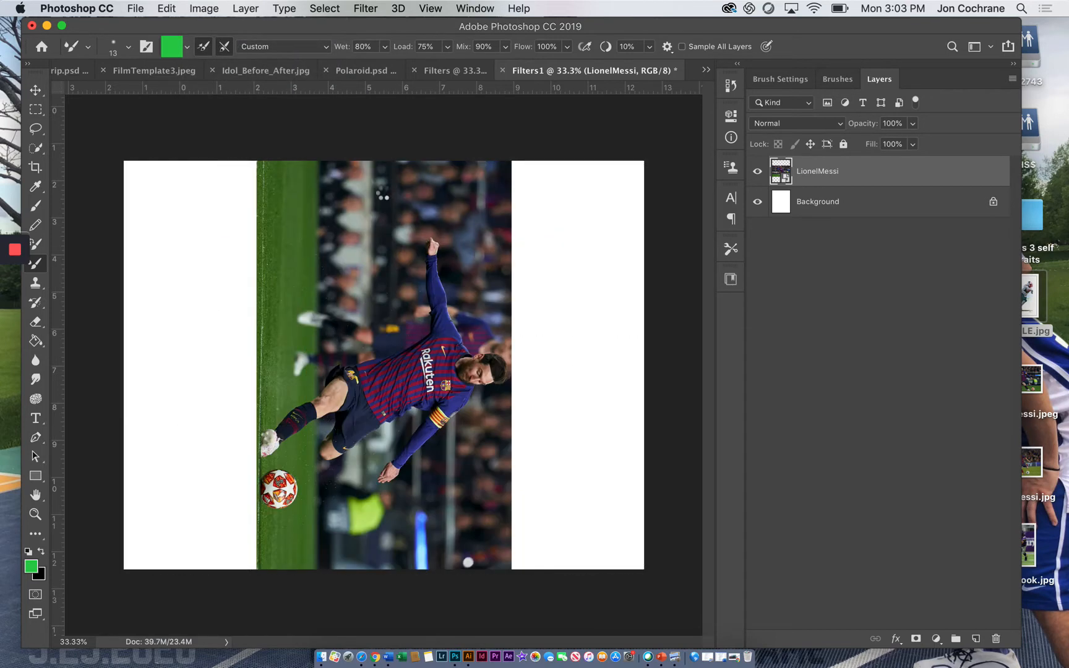
Step: Rotate the placed photo back upright and scale it to about 40.7% so it spans the full canvas width
click(35, 90)
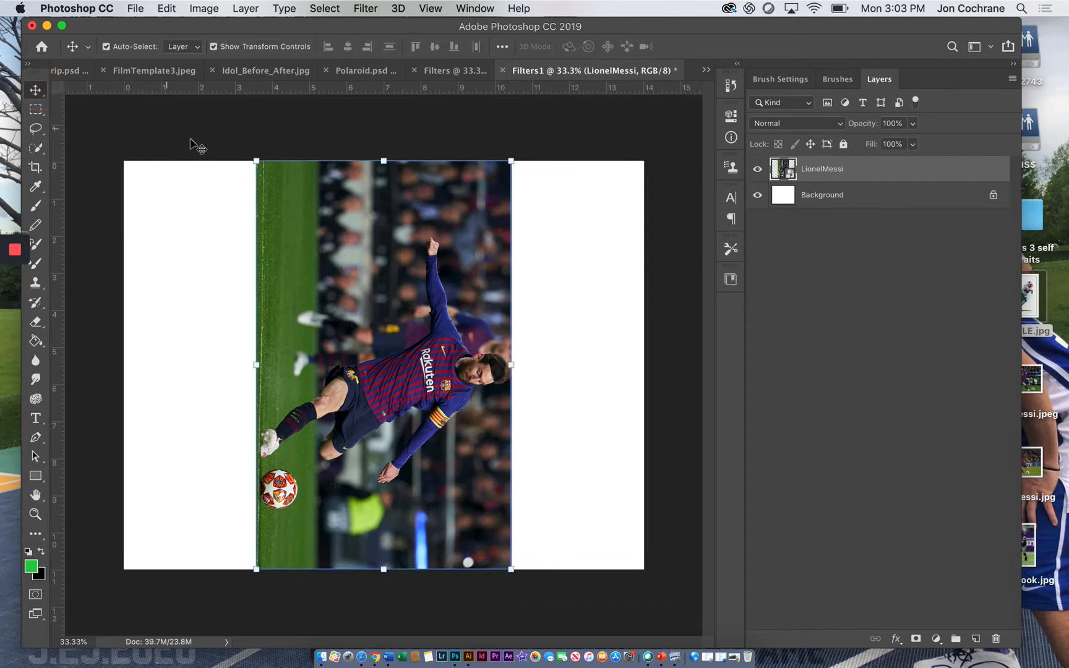
drag(239, 152, 81, 540)
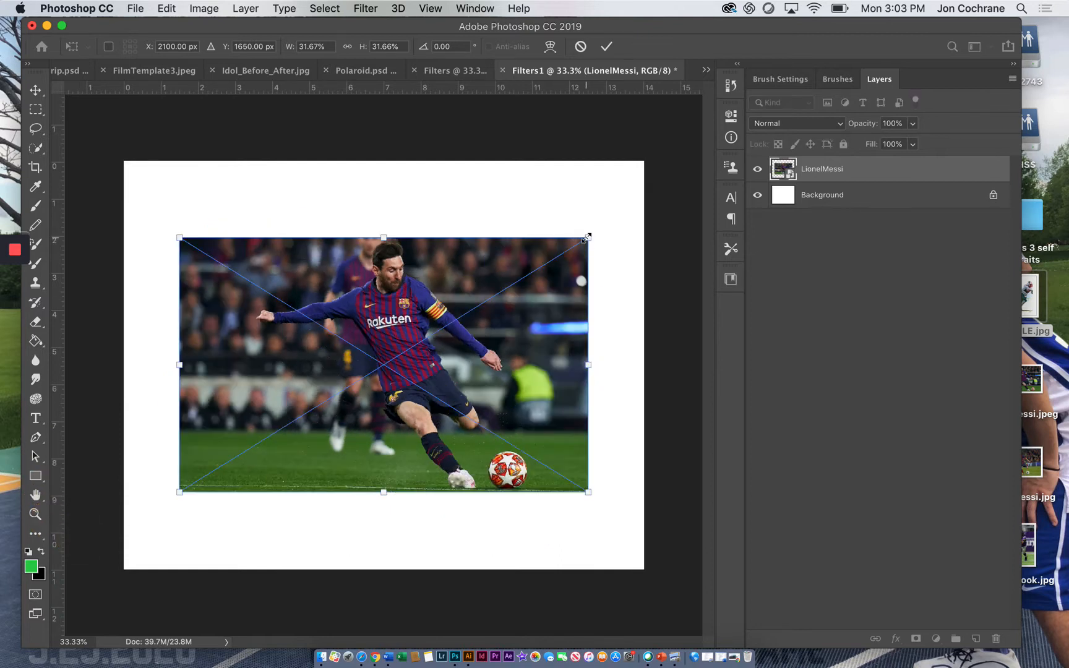
drag(585, 237, 654, 216)
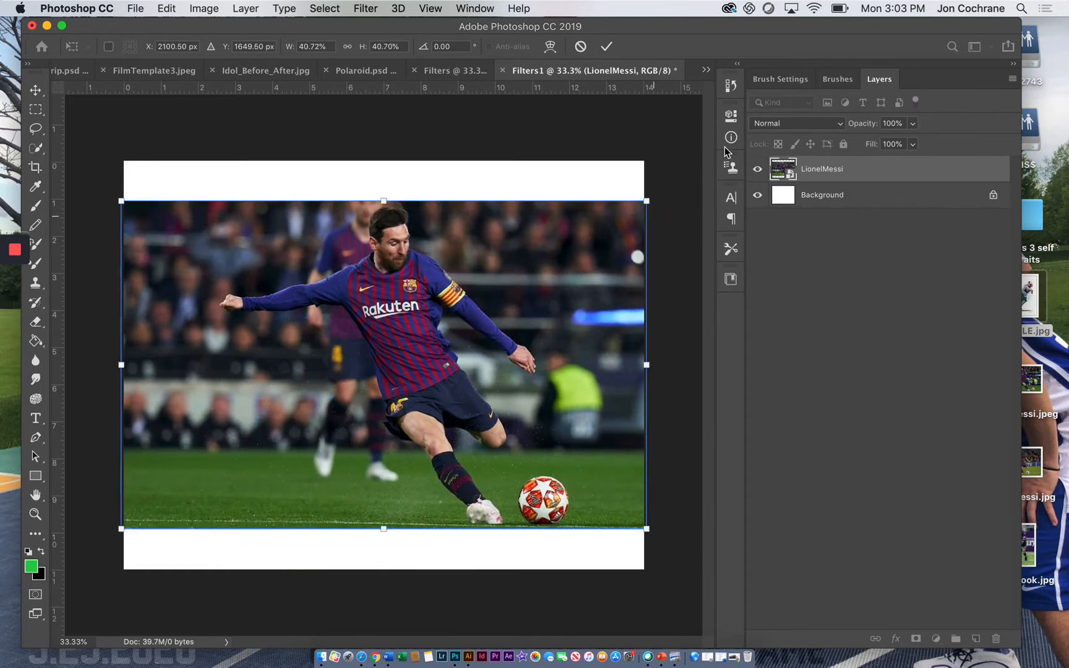
key(Return)
Step: Rasterize the LionelMessi layer
click(822, 172)
right_click(823, 171)
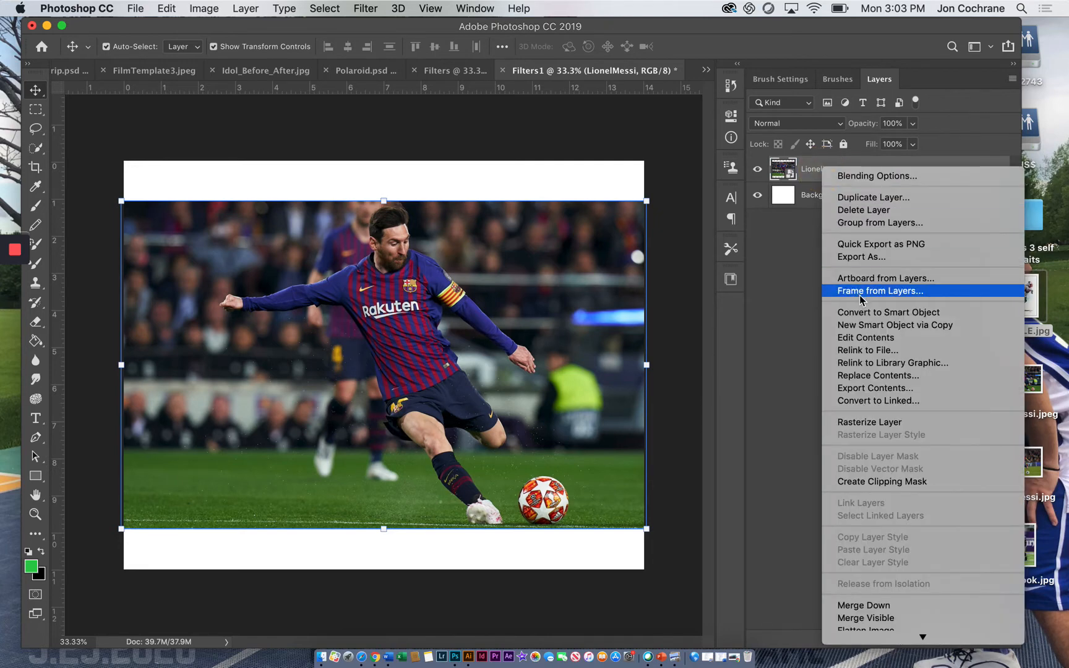
click(860, 422)
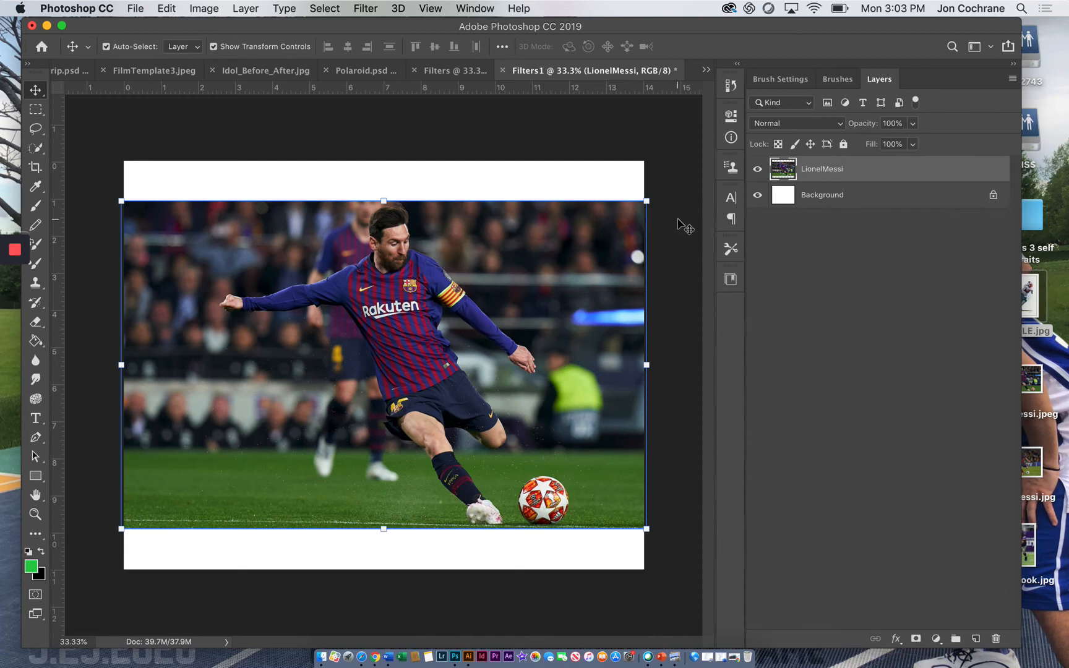
Step: Duplicate the LionelMessi layer as LionelMessi copy, place the copy beneath the original, and hide it
right_click(804, 171)
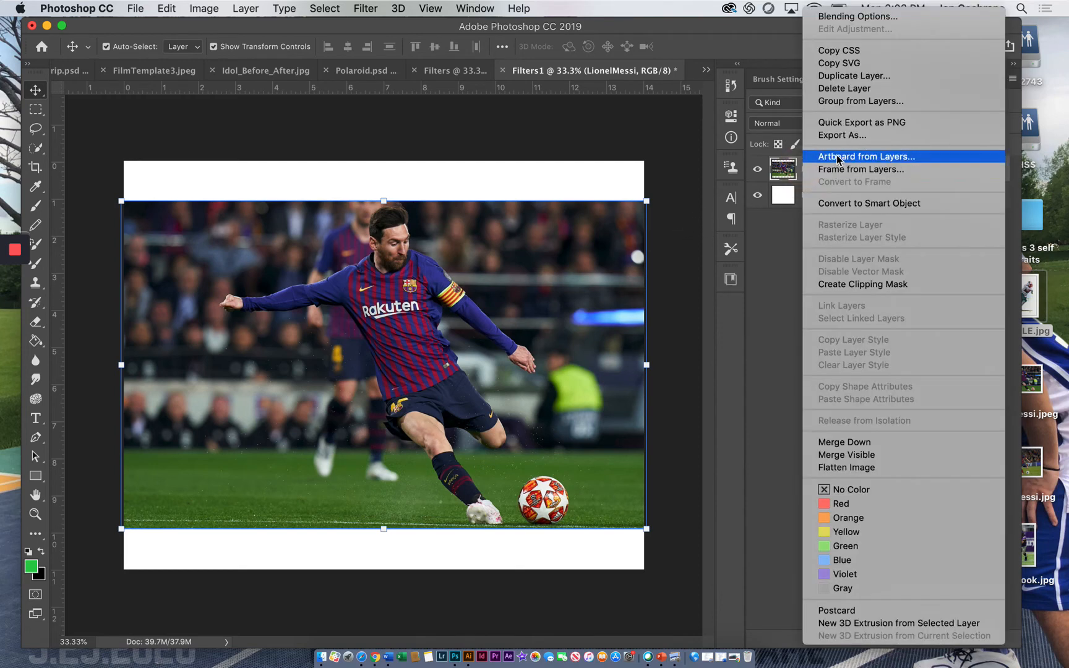
click(841, 76)
click(670, 259)
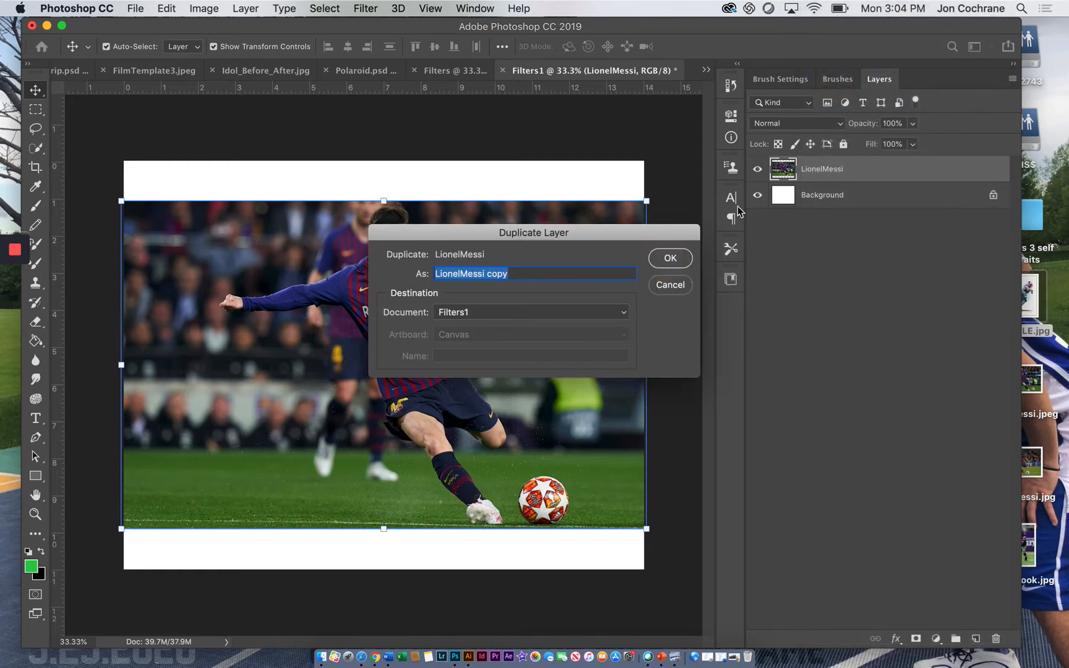
drag(816, 173, 815, 207)
click(757, 195)
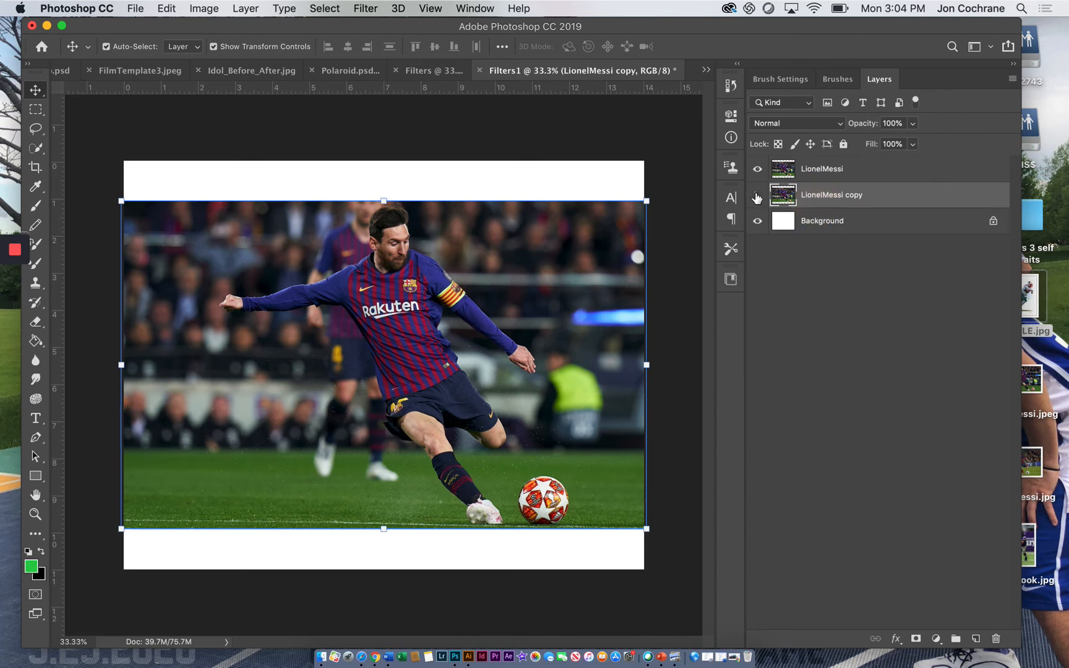
Step: On the original LionelMessi layer, select the kicking player and the ball with the Quick Selection tool
click(814, 173)
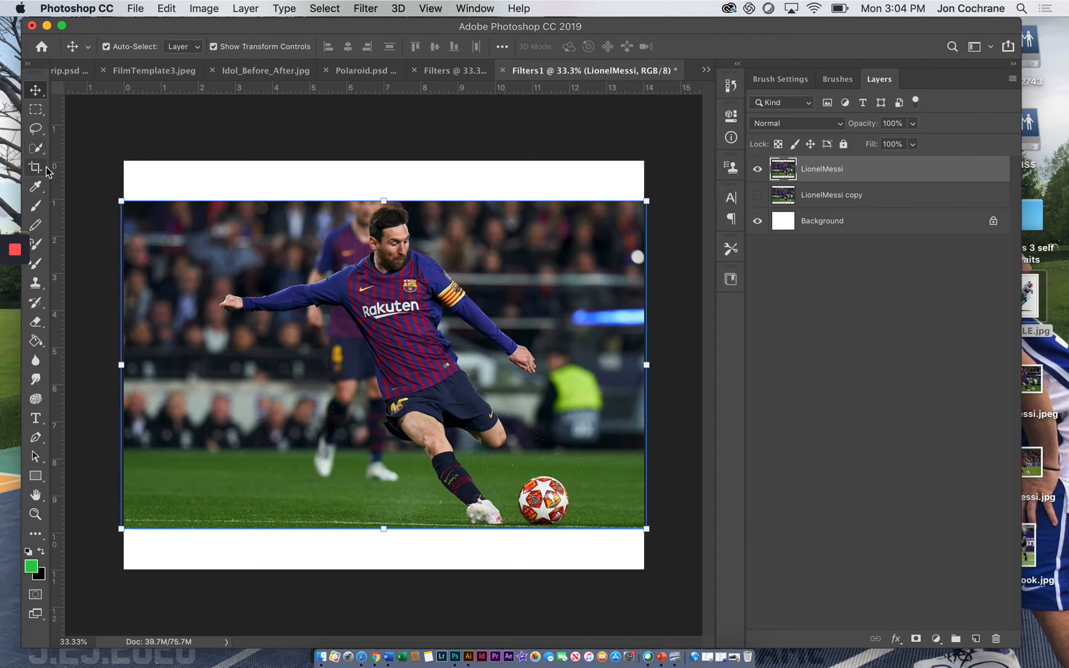
drag(39, 148, 93, 148)
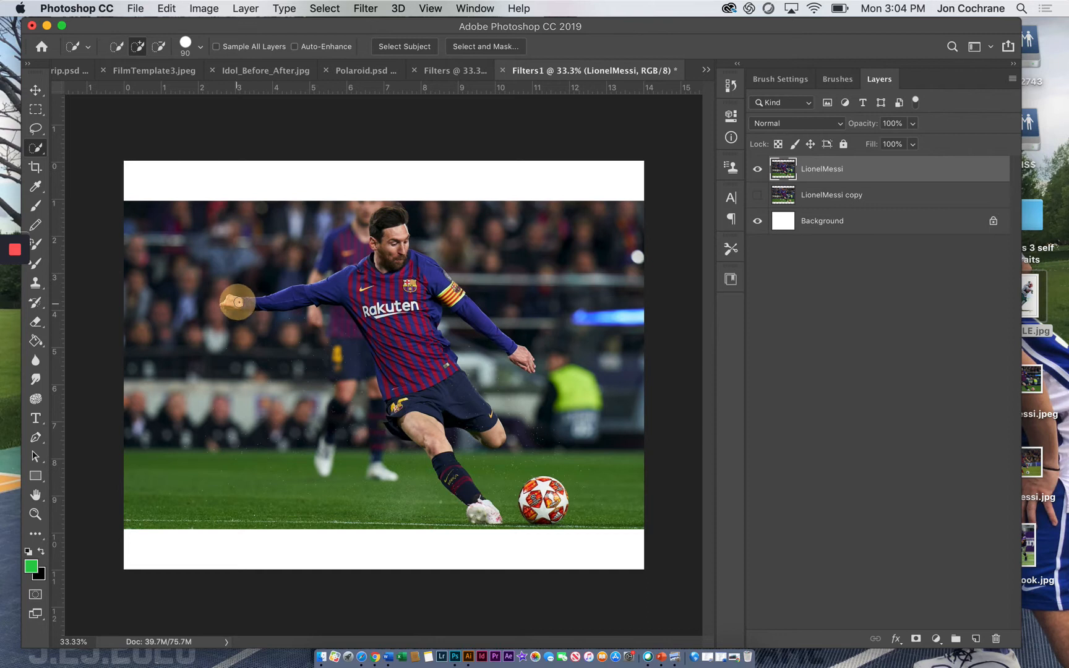
mouse_move(268, 300)
mouse_down()
mouse_move(370, 276)
mouse_move(393, 247)
mouse_move(385, 213)
mouse_move(385, 256)
mouse_move(390, 238)
mouse_move(380, 231)
mouse_move(420, 339)
mouse_move(371, 322)
mouse_move(380, 319)
mouse_move(403, 406)
mouse_move(396, 374)
mouse_move(397, 393)
mouse_move(409, 319)
mouse_move(426, 292)
mouse_move(439, 288)
mouse_move(523, 353)
mouse_move(432, 417)
mouse_move(486, 421)
mouse_move(500, 441)
mouse_move(467, 443)
mouse_move(436, 478)
mouse_move(486, 517)
mouse_move(501, 515)
mouse_up()
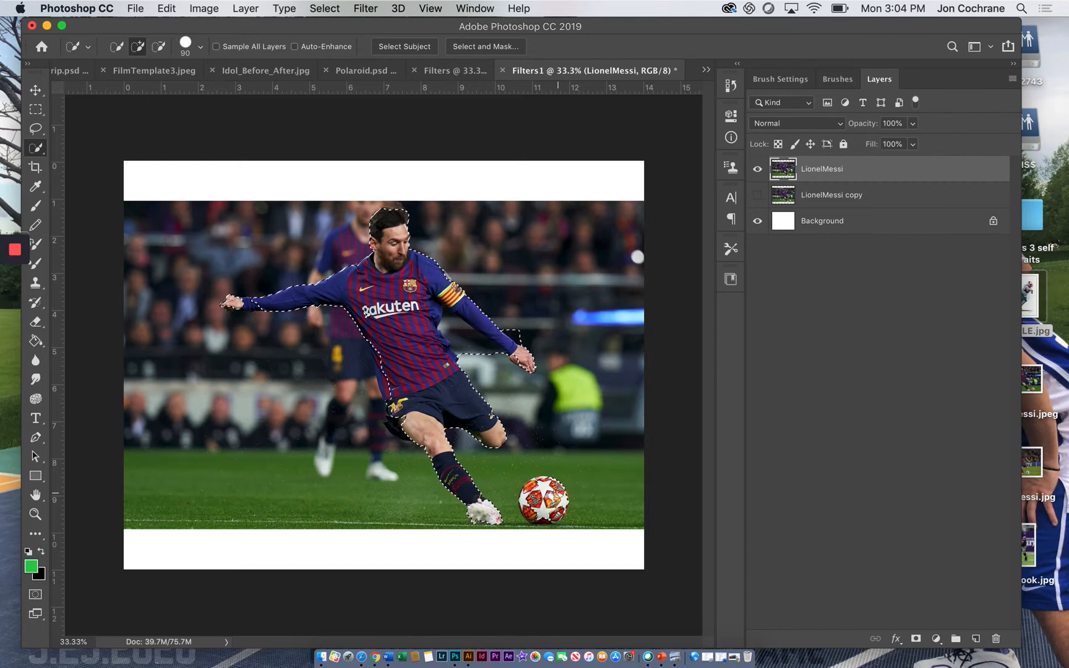
click(561, 496)
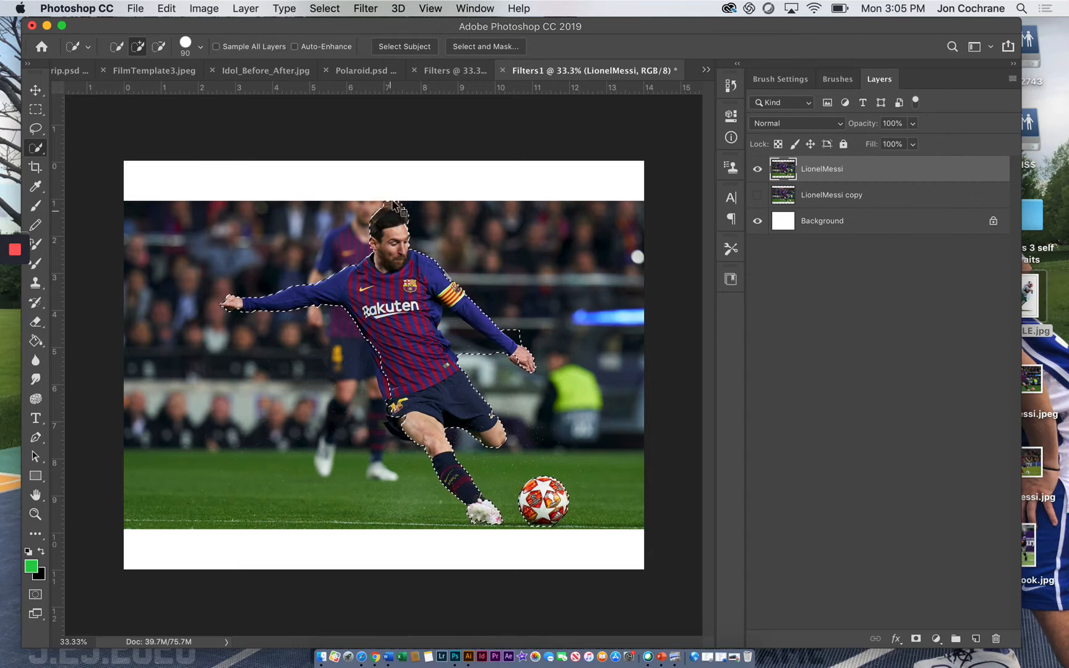
Step: Refine the selection's edges by subtracting stray background around the hair, arm and shorts and including the whole shoe
key(alt)
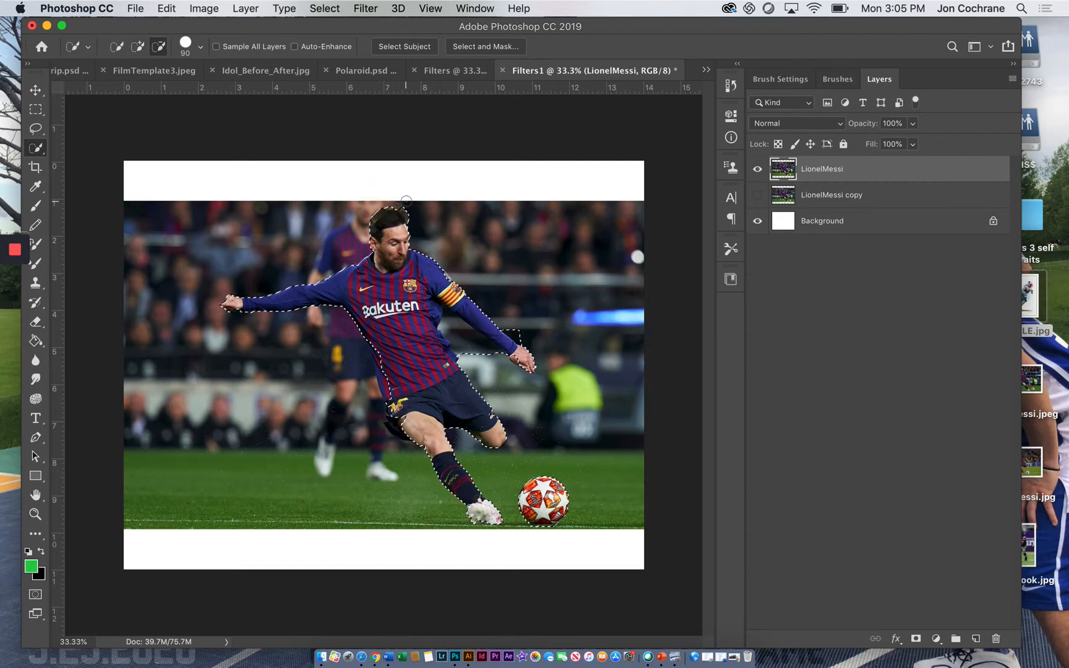
key(alt)
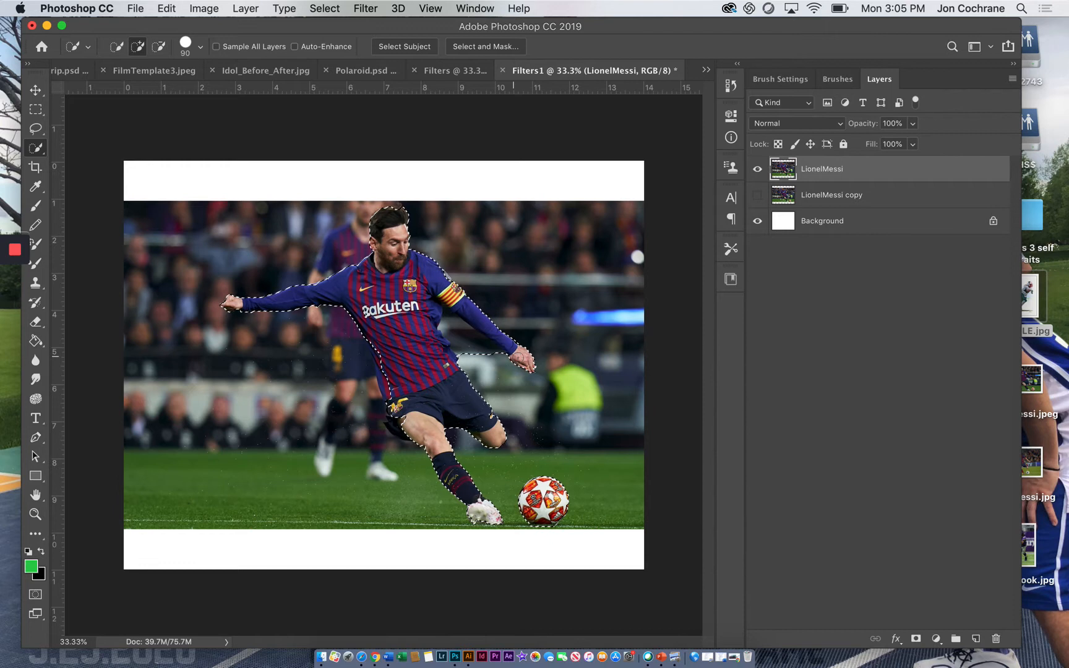
key(alt)
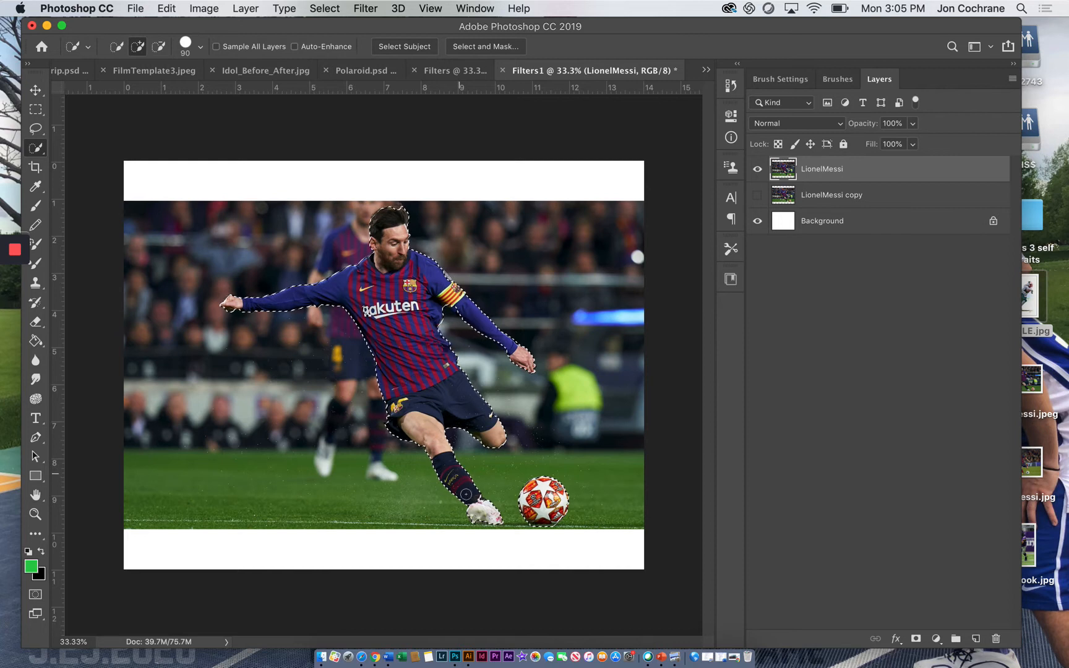
click(482, 504)
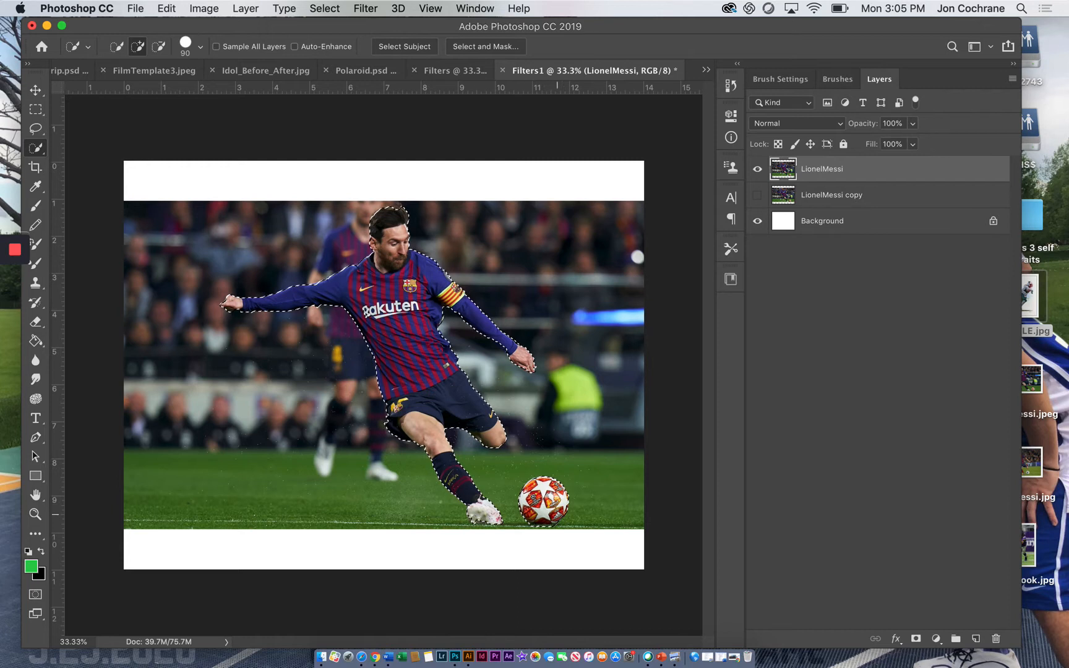
Step: Add a thin jagged strip of grass beneath the player's foot and the ball to the selection with the Lasso tool
click(35, 128)
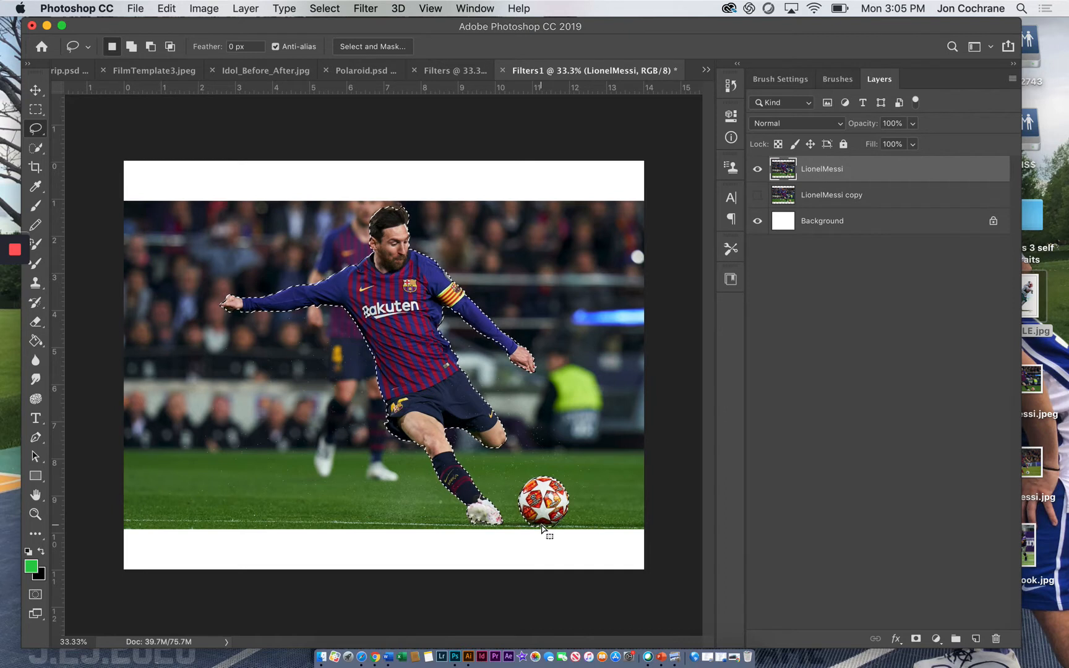
key(shift)
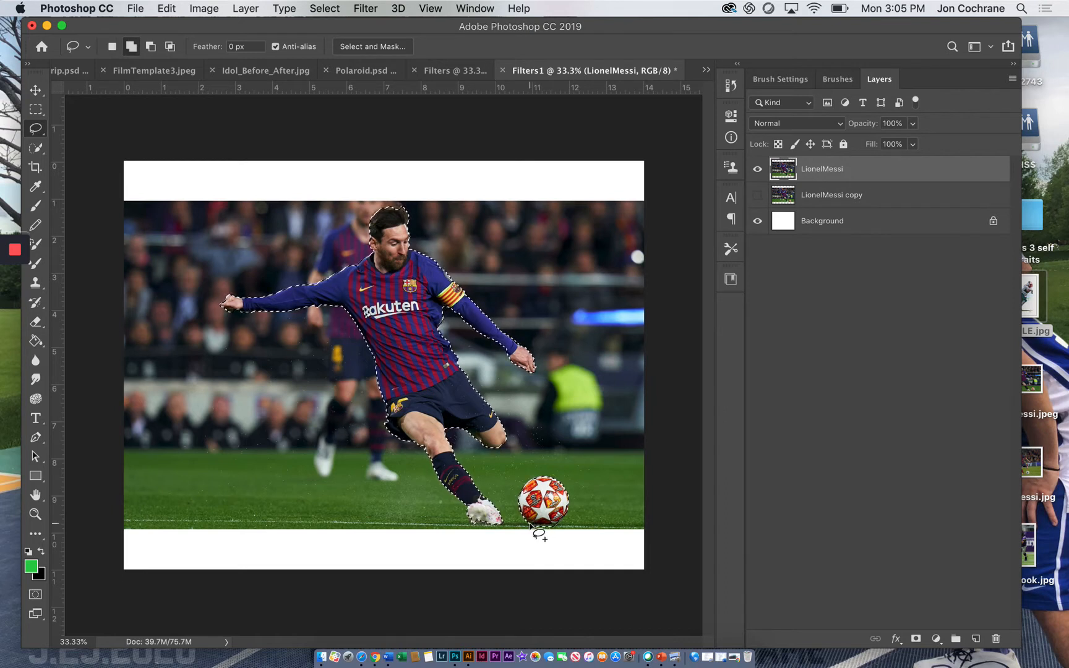
mouse_move(529, 523)
mouse_down()
mouse_move(314, 522)
mouse_move(350, 527)
mouse_up()
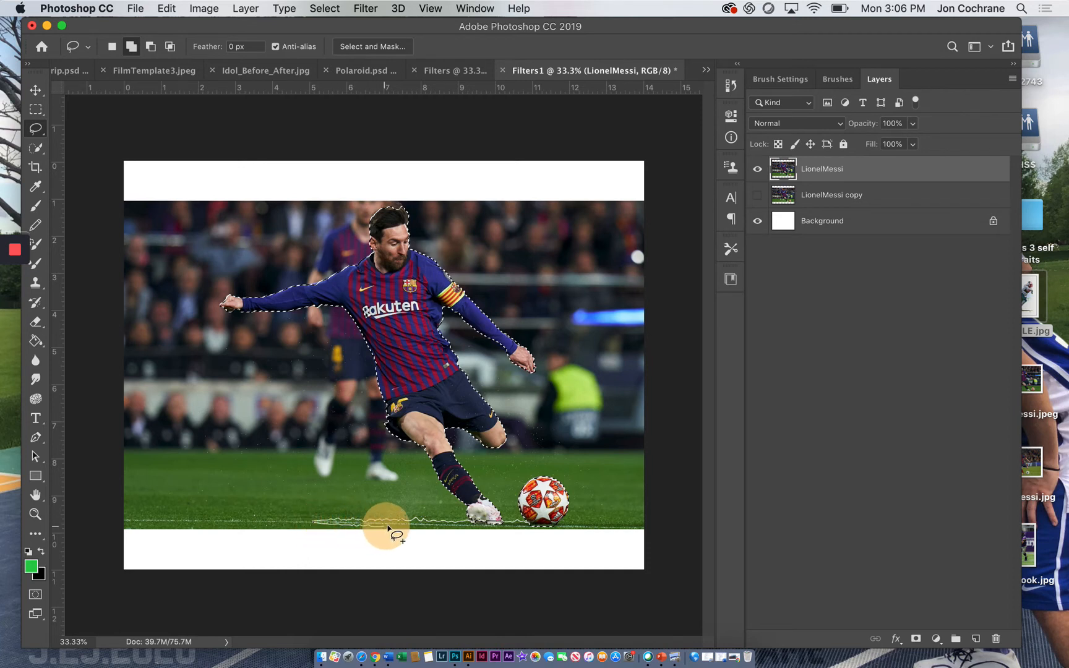
mouse_move(406, 527)
mouse_down()
mouse_move(616, 526)
mouse_move(599, 523)
mouse_up()
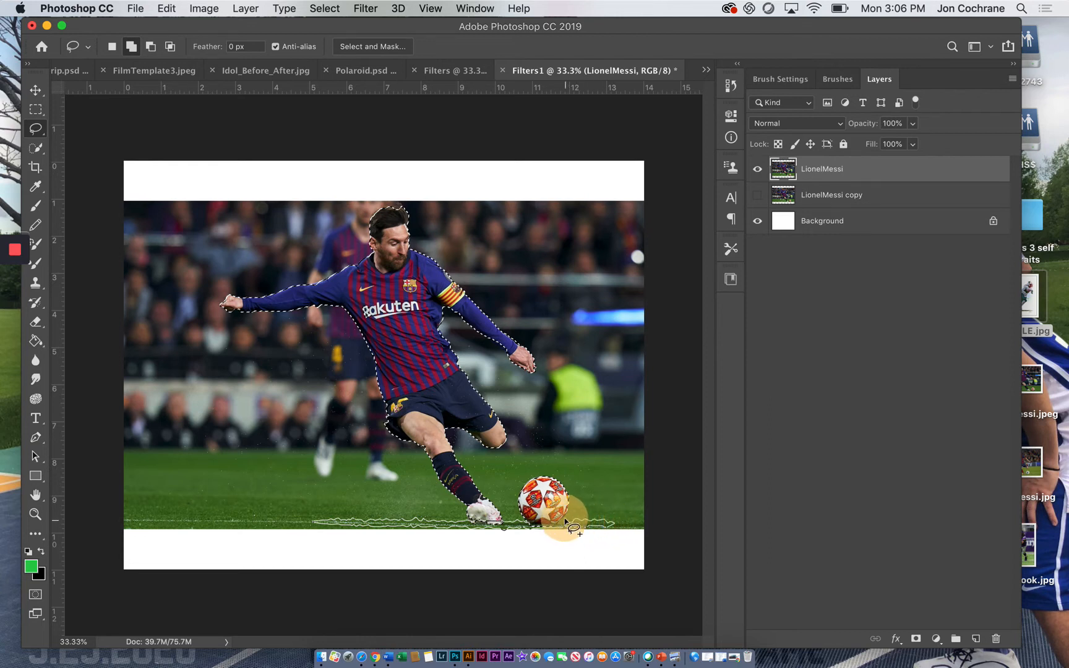
drag(555, 525, 549, 535)
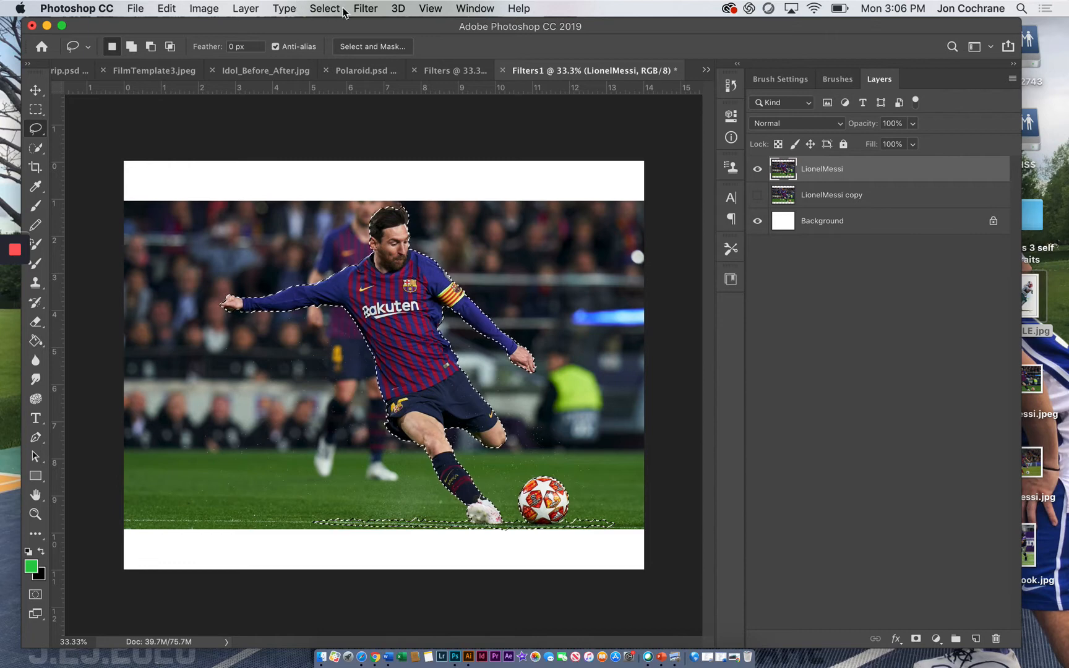
Step: Invert the selection and delete the background around the player, ball and grass strip
click(324, 8)
click(350, 67)
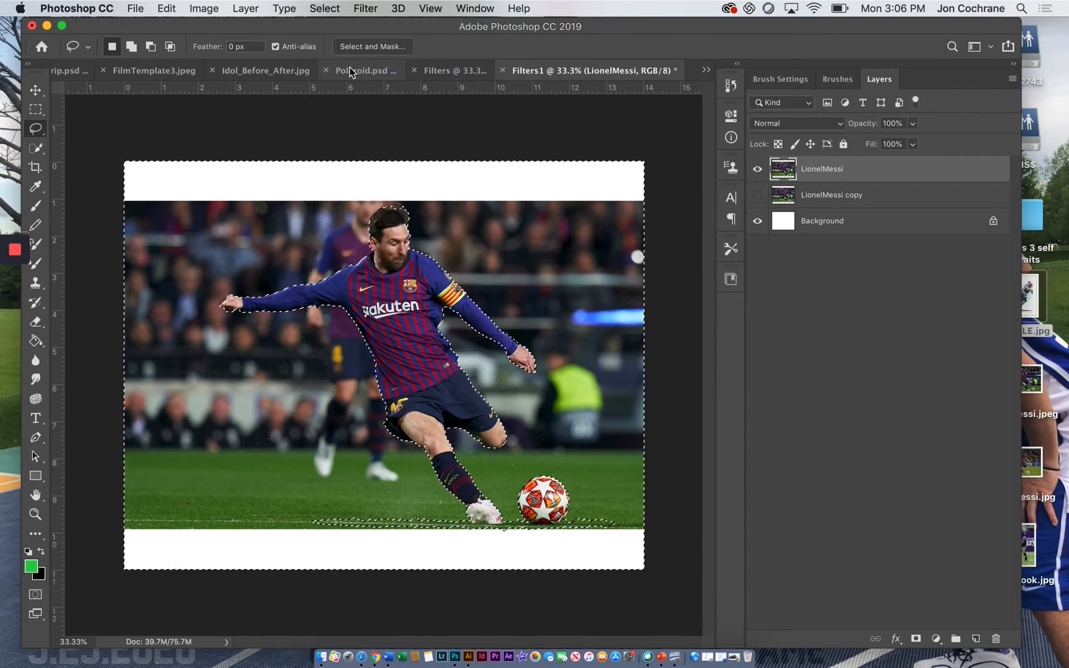
key(Delete)
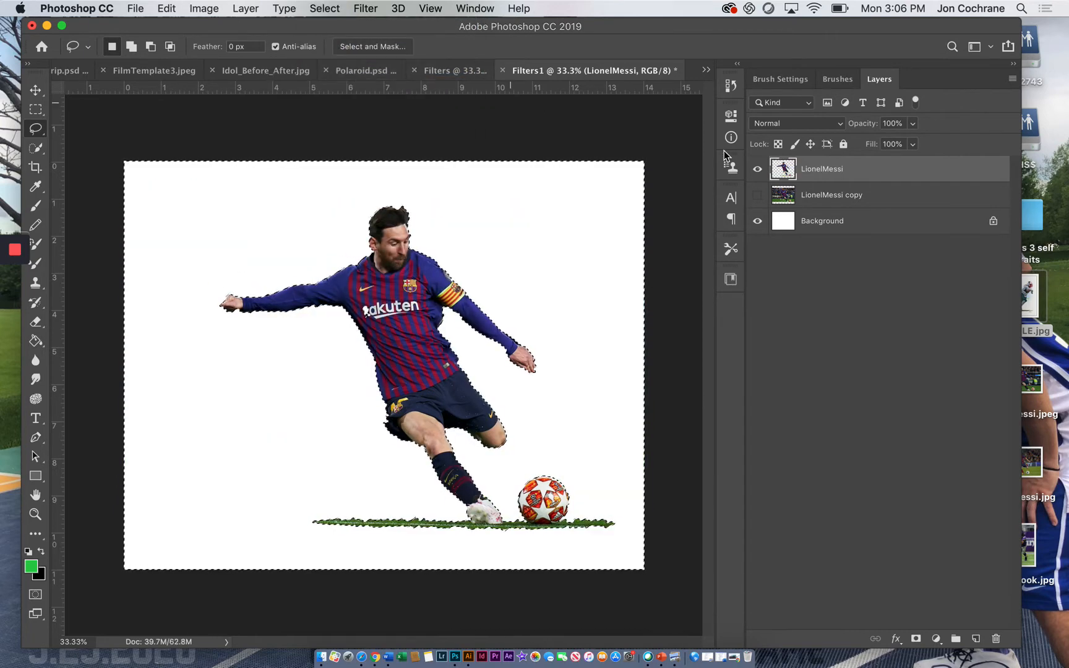
Step: Show and hide the LionelMessi copy layer to compare it with the cutout, and undo the last visibility change
click(757, 196)
click(758, 197)
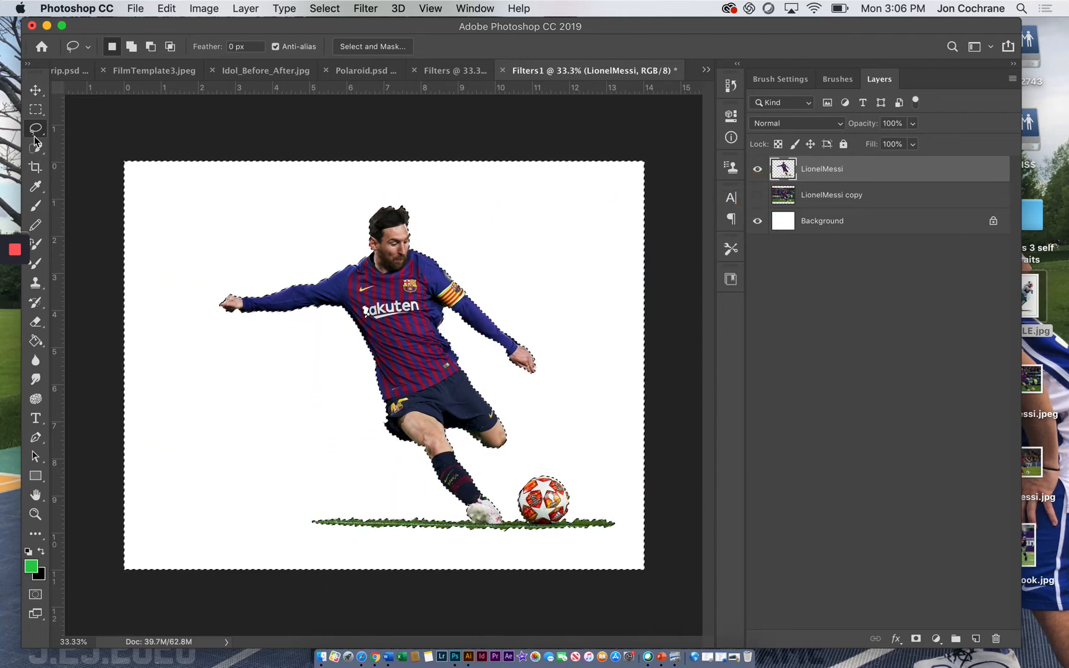
click(77, 137)
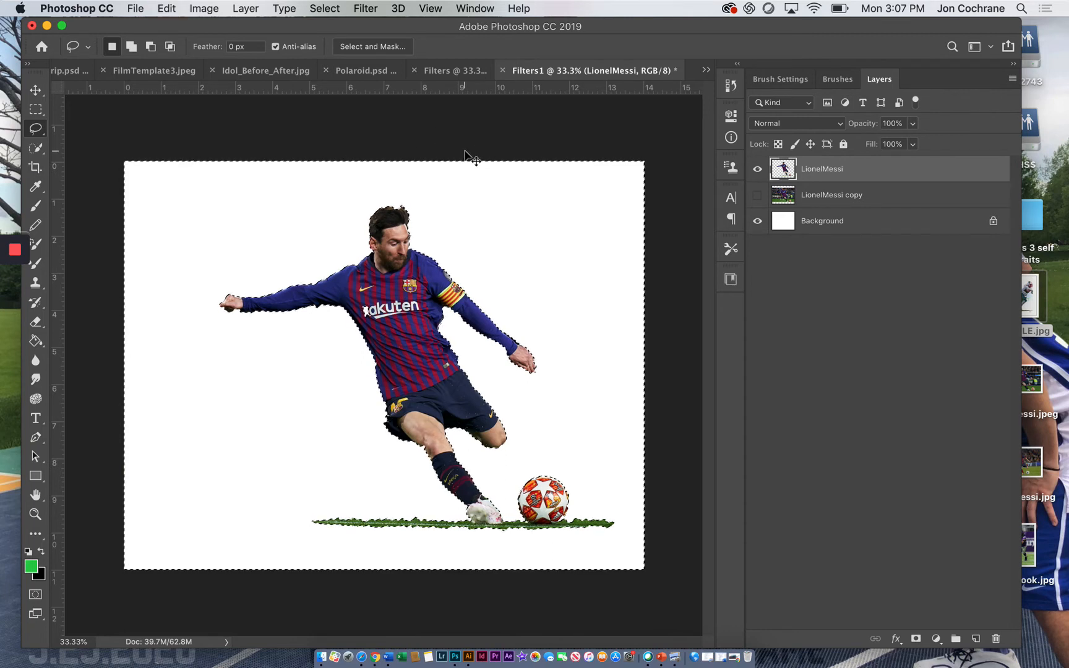
key(super+z)
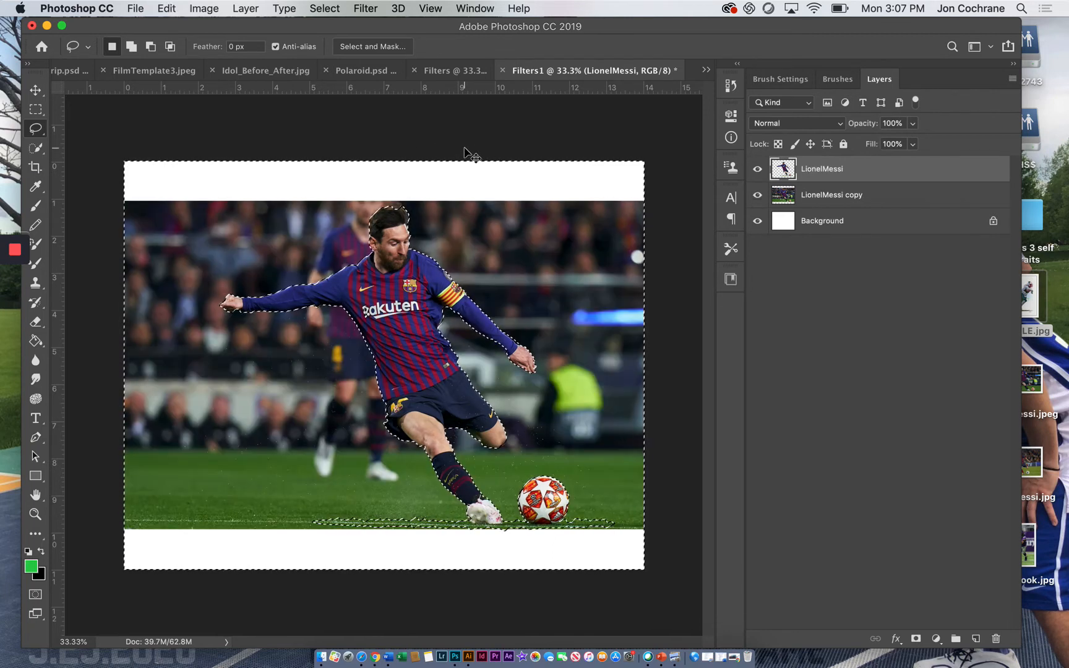
Step: Undo the background deletion and selection inversion, and add missed edge areas along the shorts, torso, arm and hand to the selection with the Lasso tool
key(super+shift+z)
key(super+z)
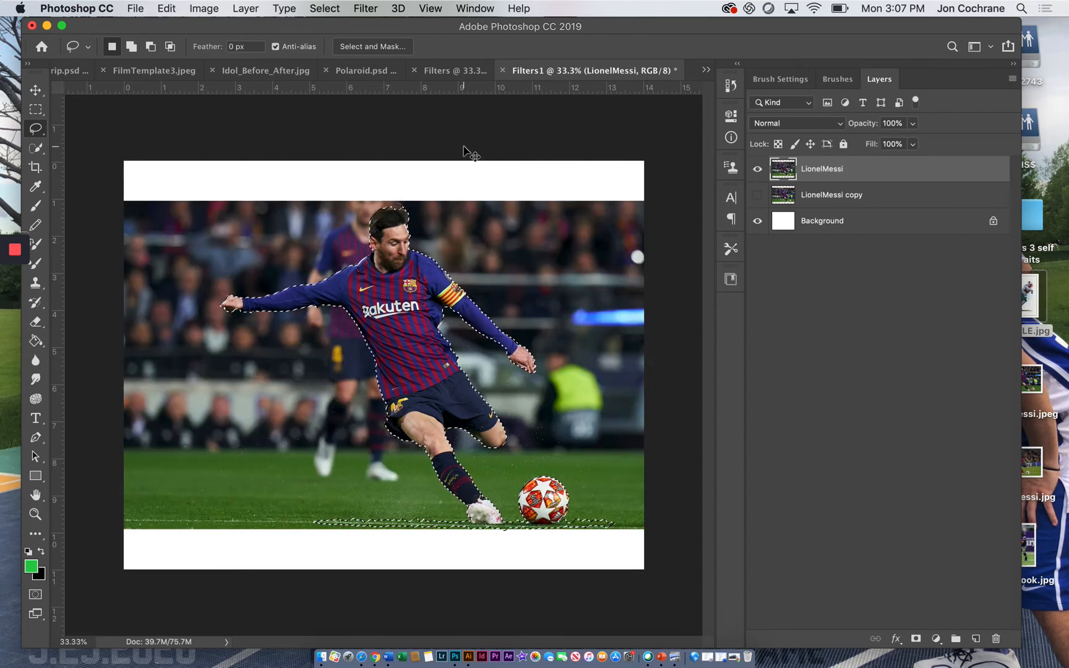
key(shift)
drag(407, 438, 424, 447)
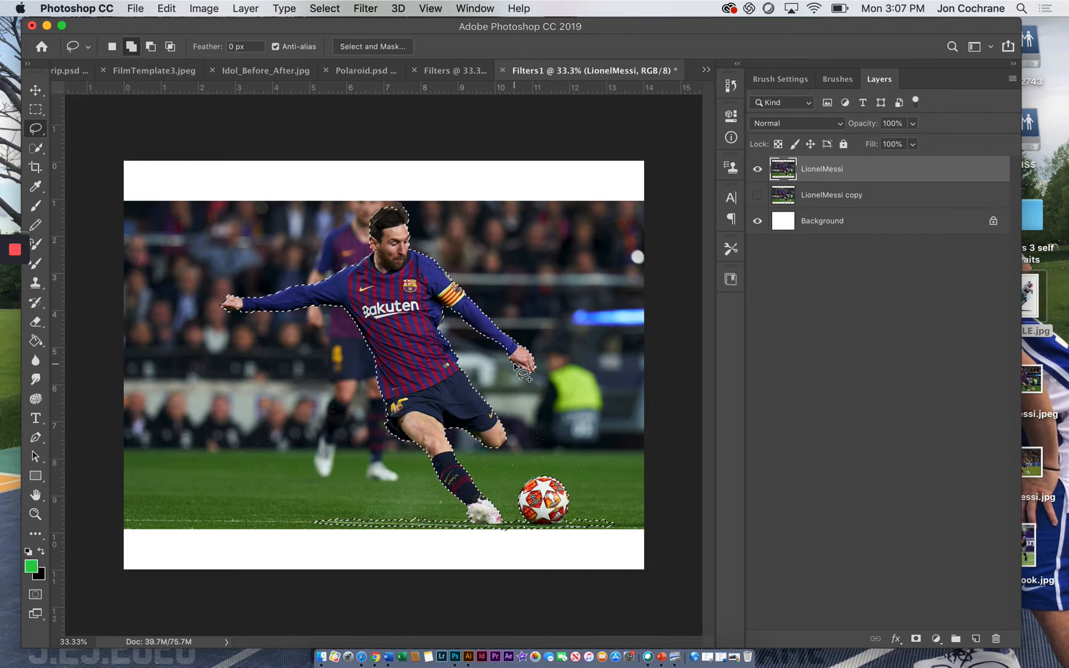
drag(464, 323, 461, 320)
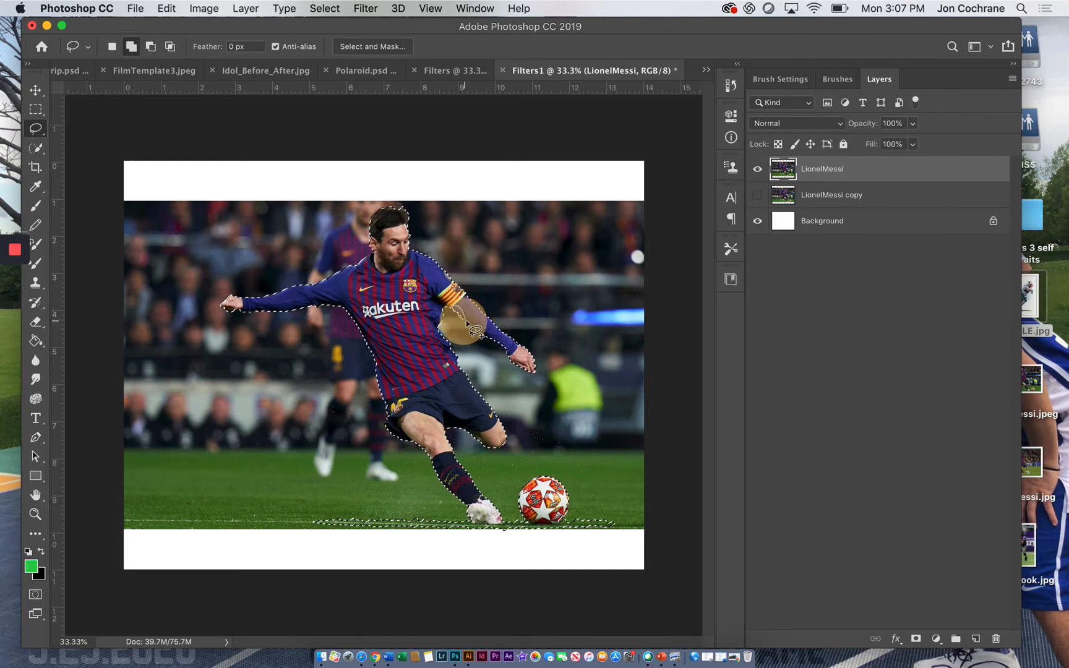
drag(441, 334, 443, 335)
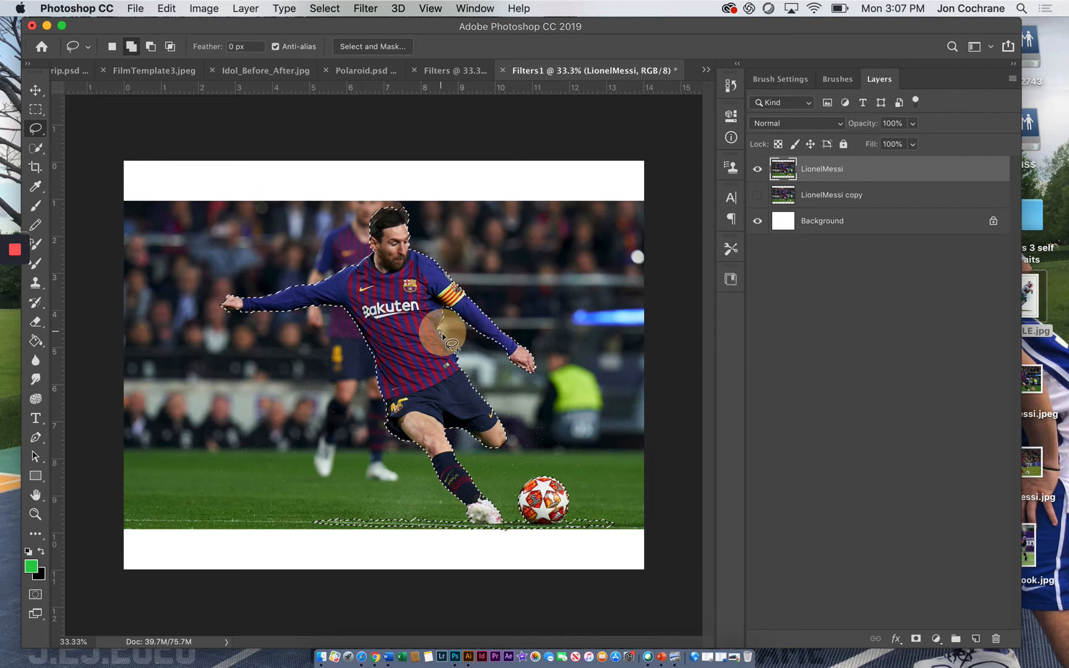
drag(434, 338, 434, 337)
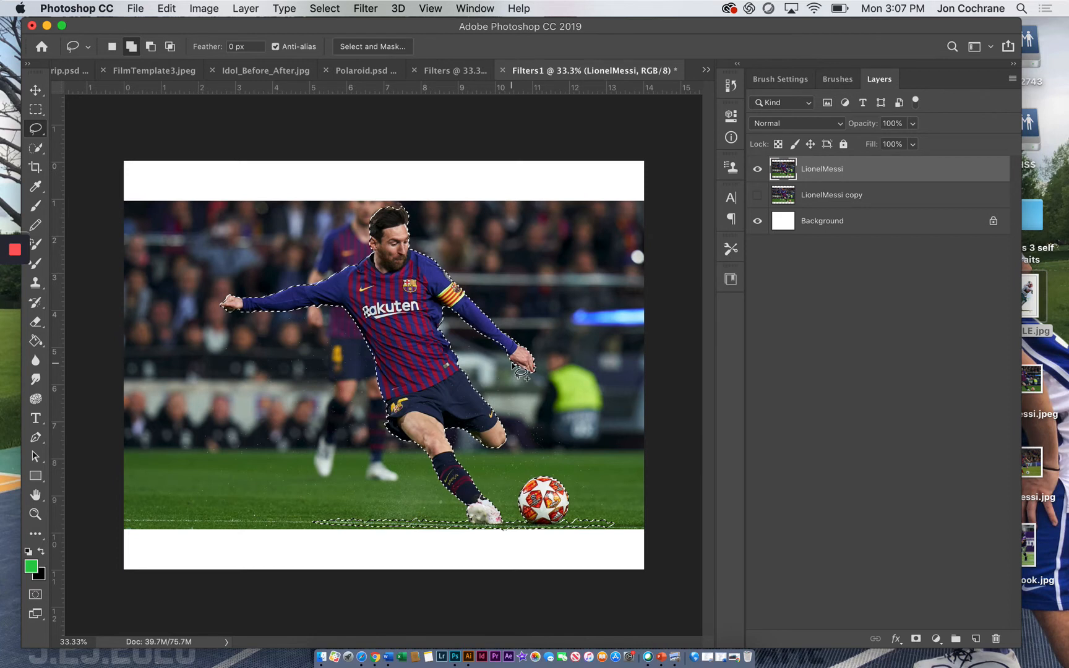
mouse_move(511, 362)
mouse_down()
mouse_move(535, 370)
mouse_move(523, 350)
mouse_move(506, 355)
mouse_up()
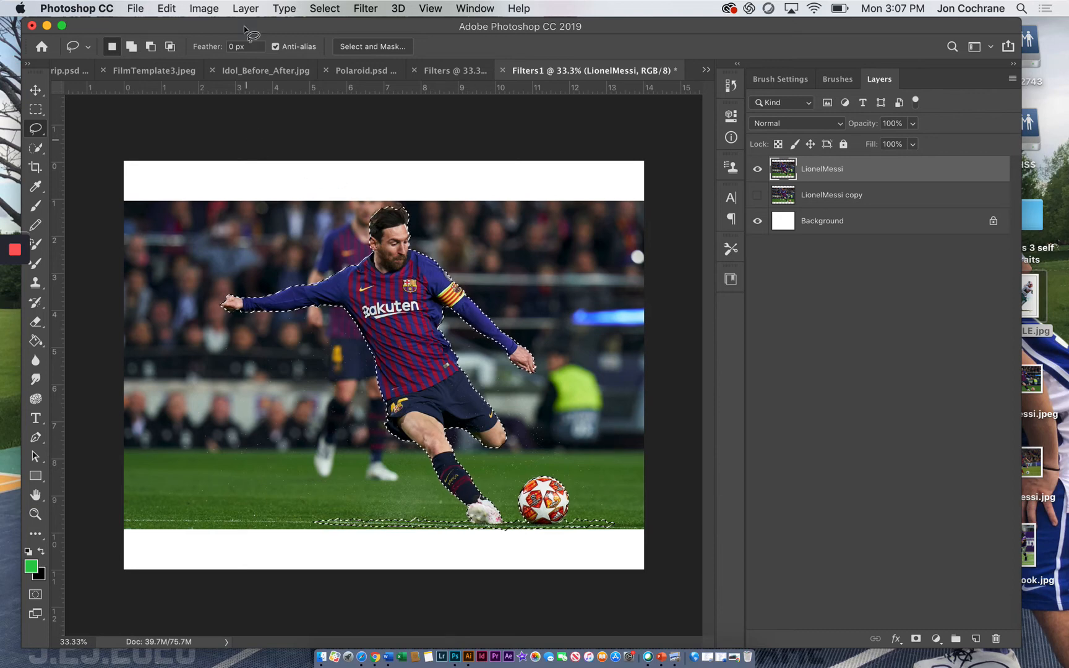
Step: Invert the refined selection, delete the background around the player, ball and grass strip, and deselect
click(324, 8)
click(328, 68)
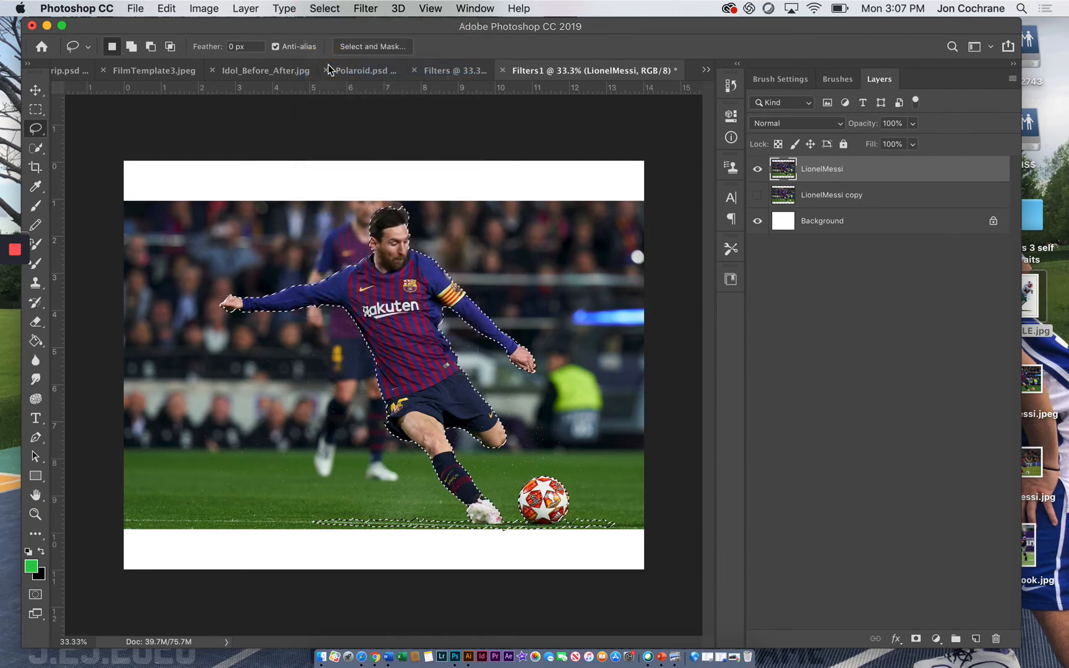
key(Delete)
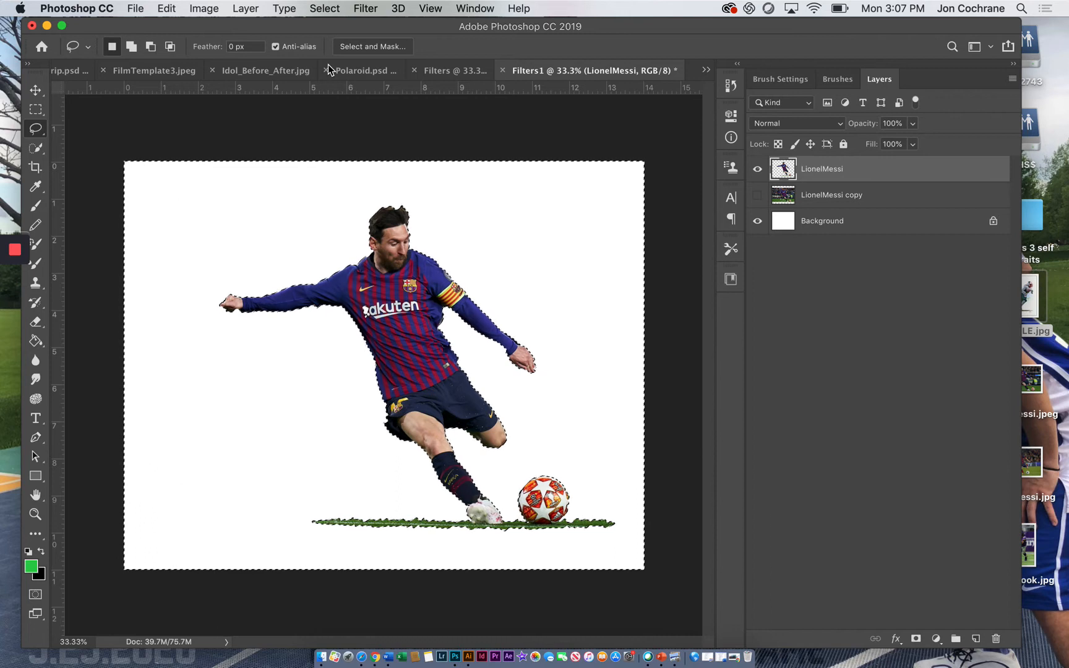
click(35, 109)
click(79, 103)
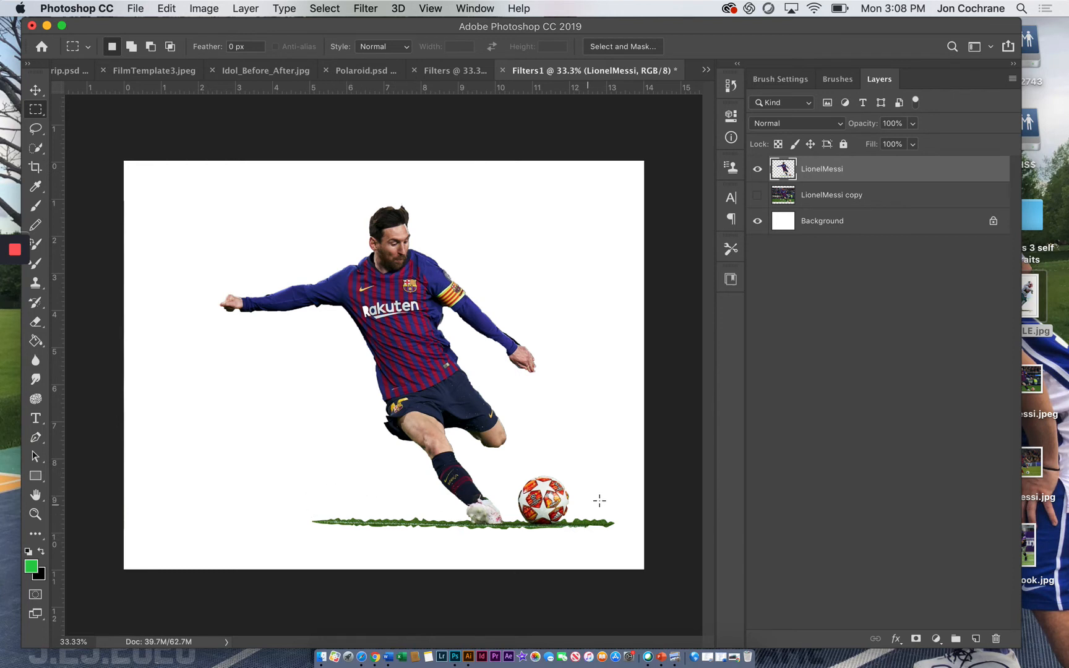
Step: Fill the Background layer with light grey cacccb using the Paint Bucket tool
click(819, 230)
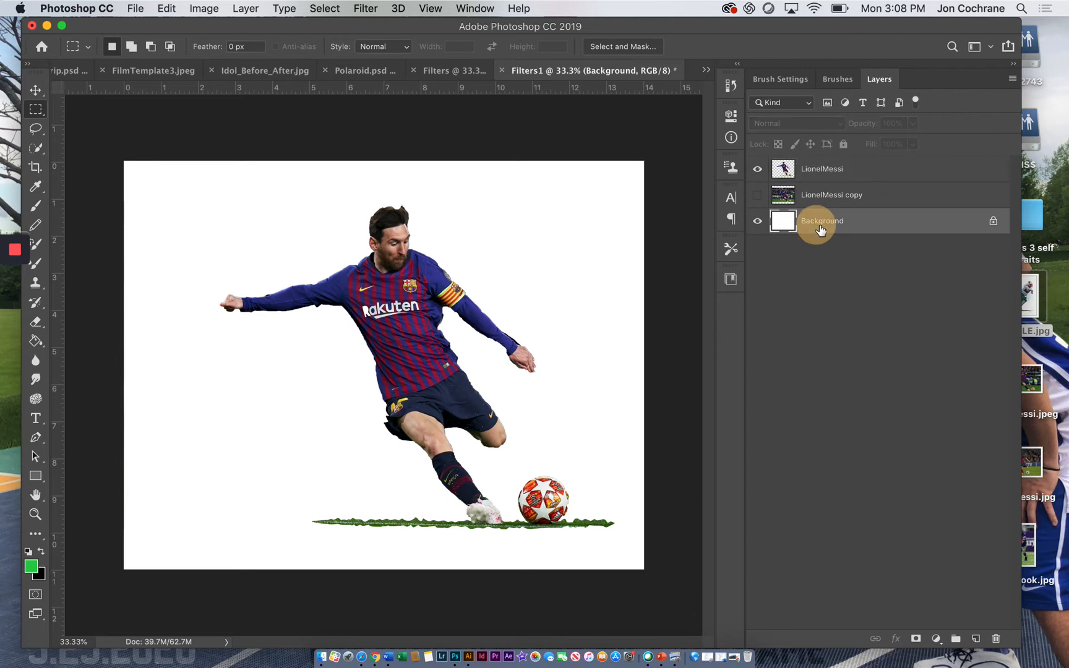
click(30, 566)
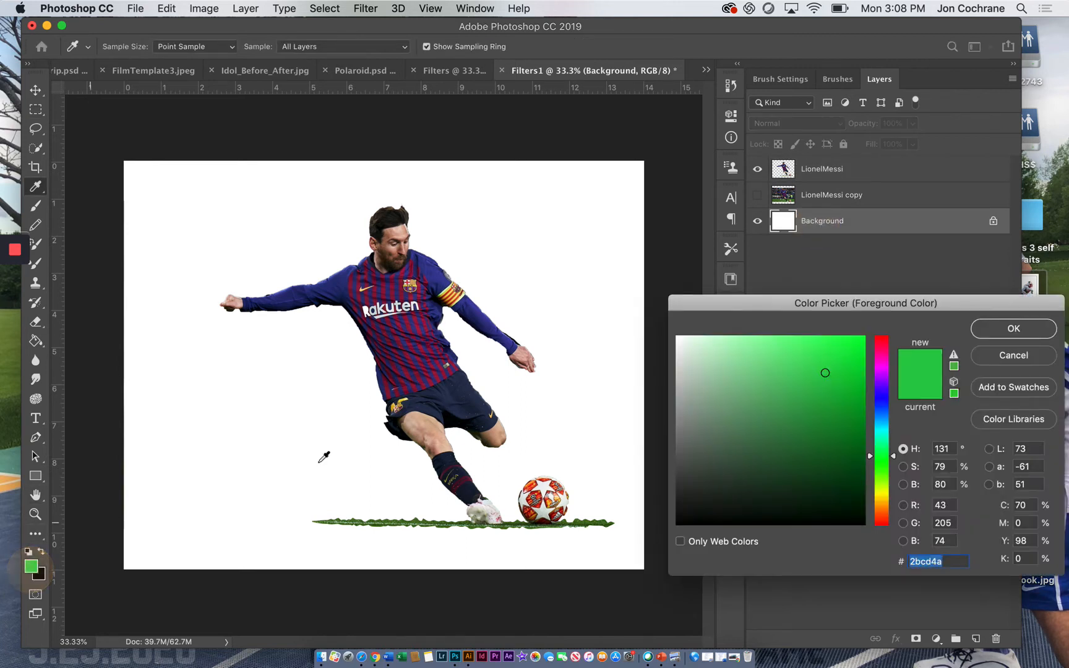
click(678, 372)
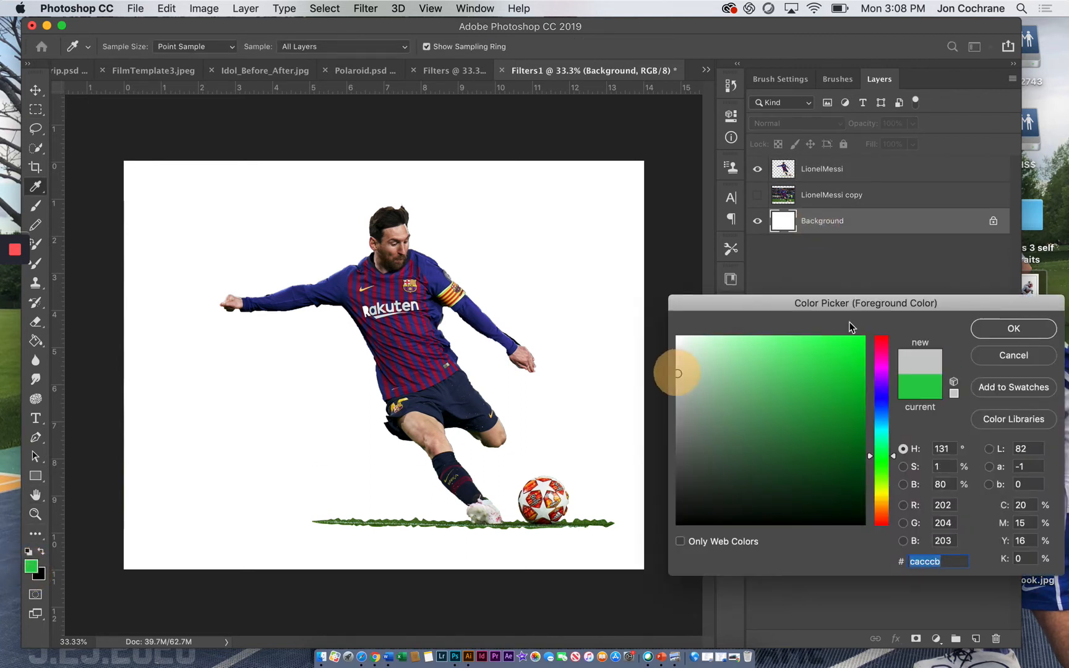
click(994, 329)
key(m)
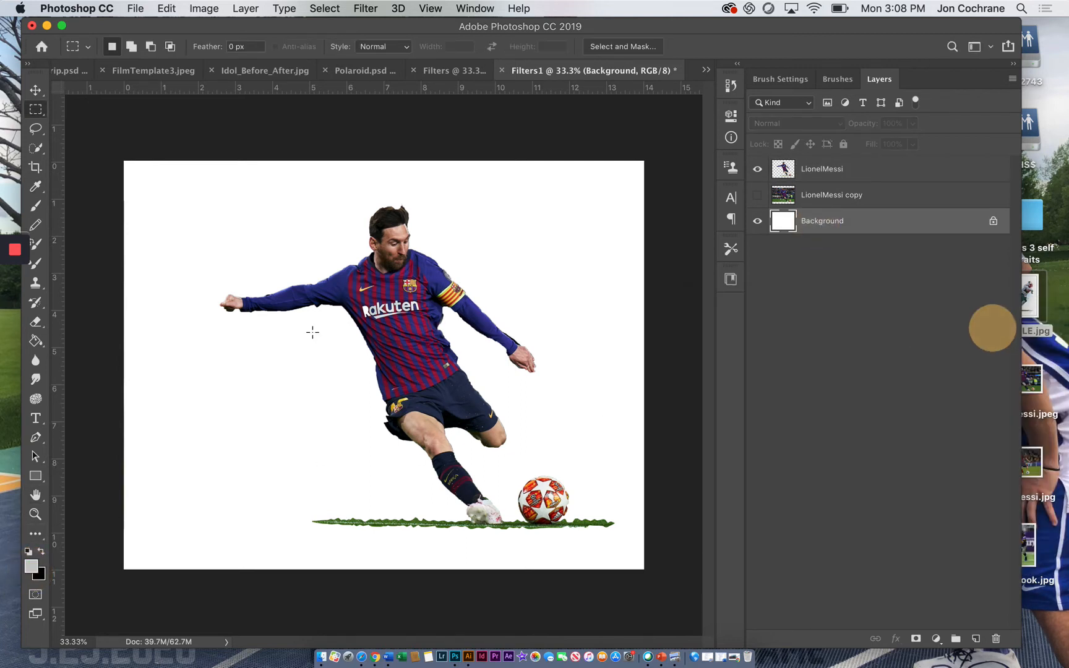
click(36, 340)
click(210, 352)
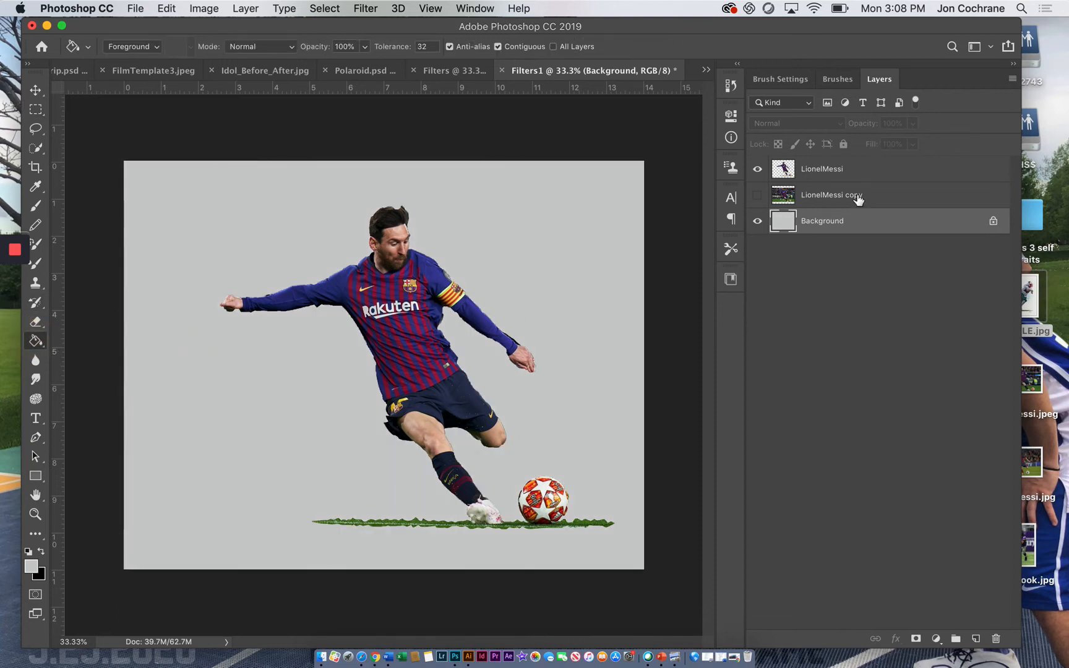
Step: Open the Filter Gallery for the Background layer, preview Paint Daubs and Poster Edges, and choose the Rough Pastels filter
click(366, 10)
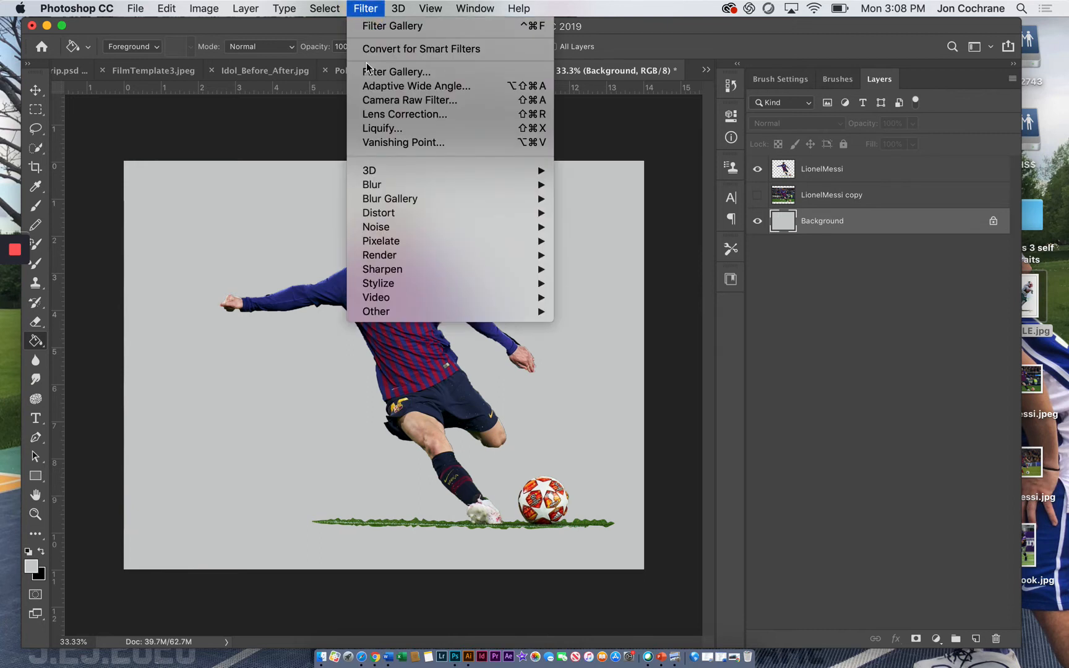
click(382, 76)
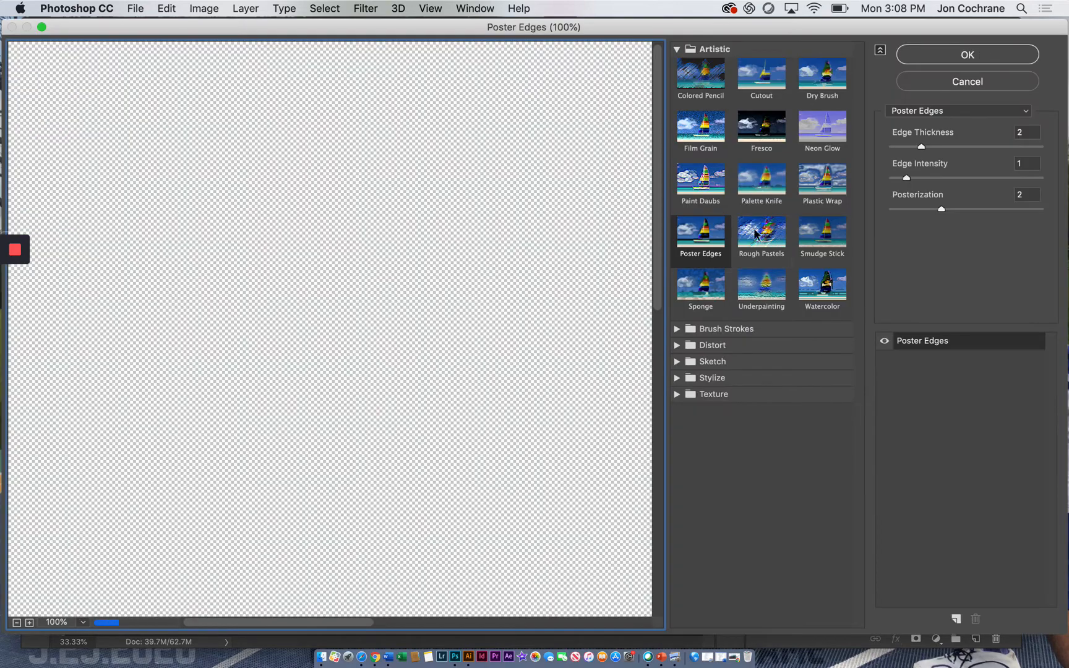
click(756, 234)
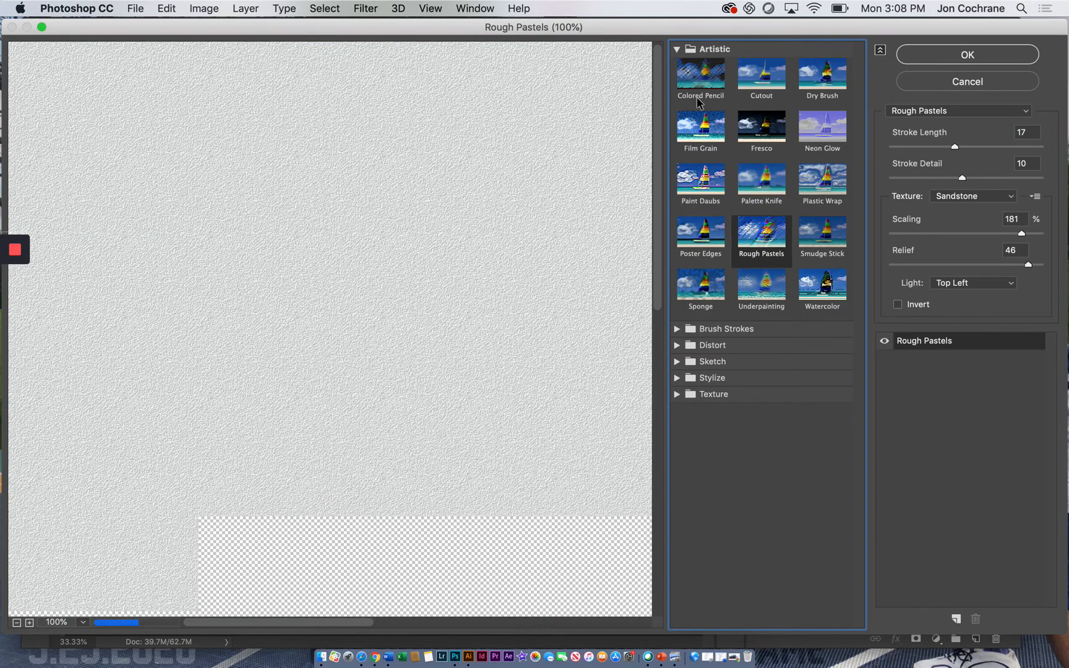
click(700, 179)
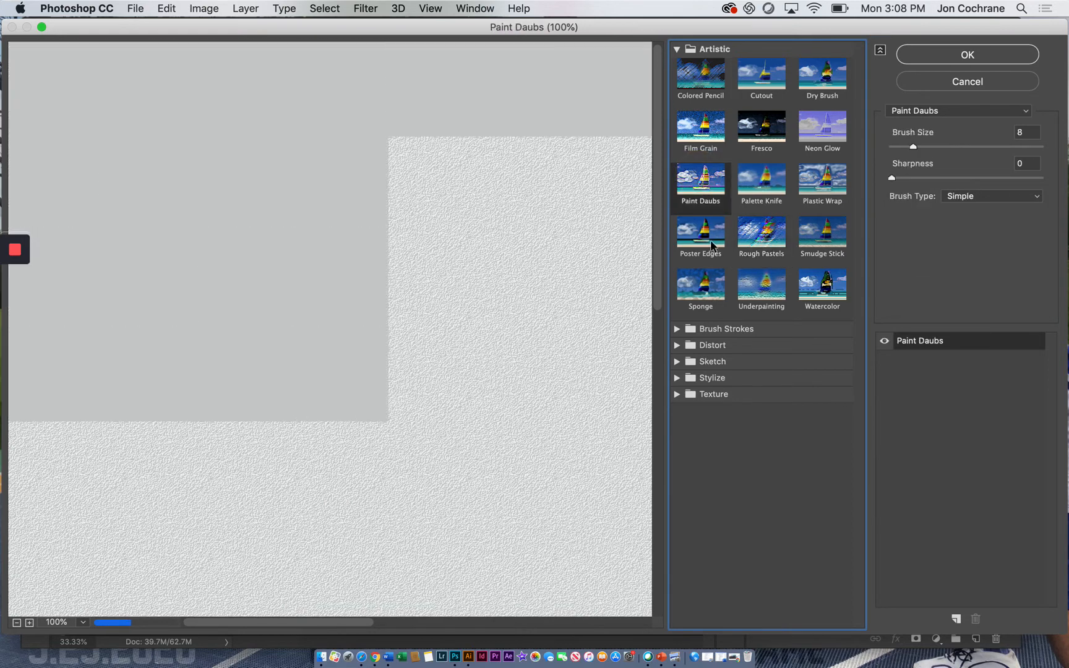
click(705, 235)
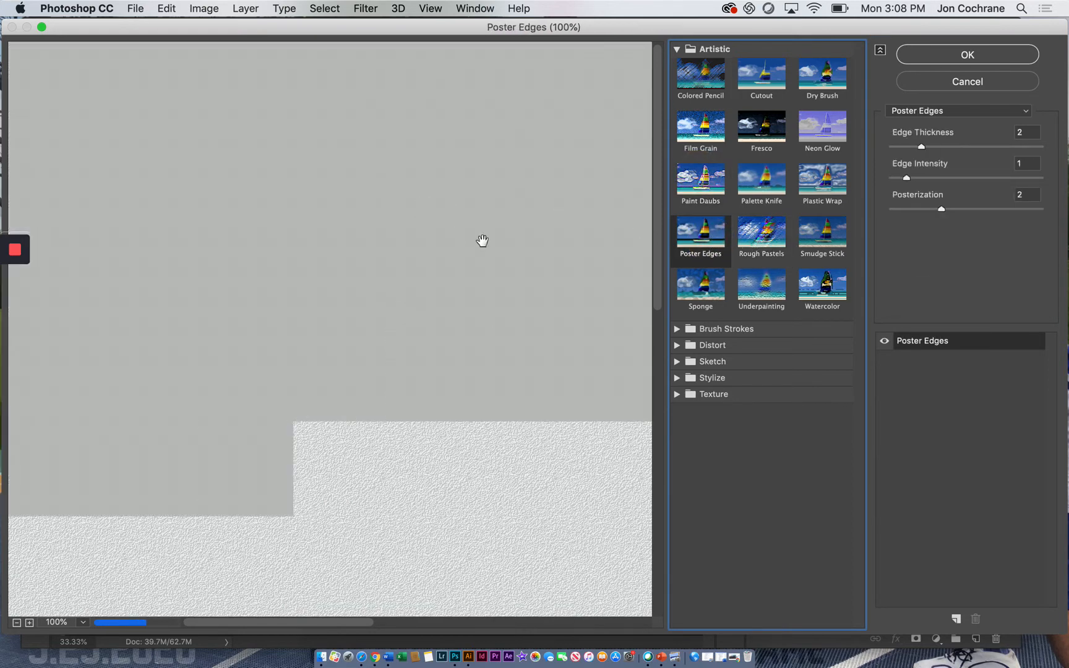
click(771, 236)
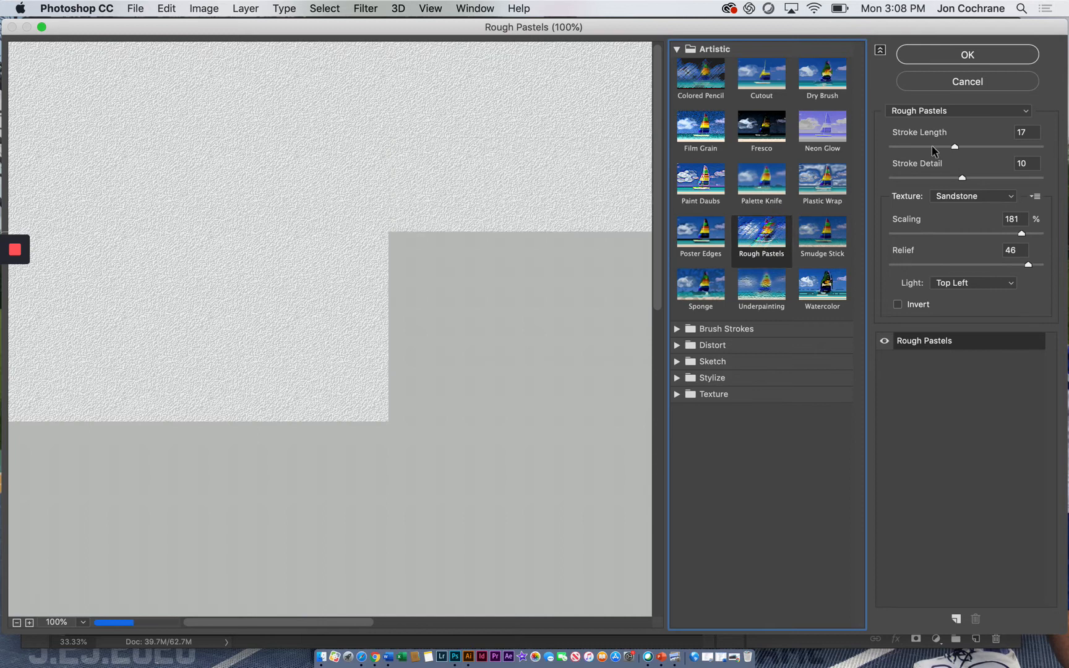
Step: Set the Rough Pastels stroke length to 23, stroke detail to 15 and scaling to 185%
click(1003, 178)
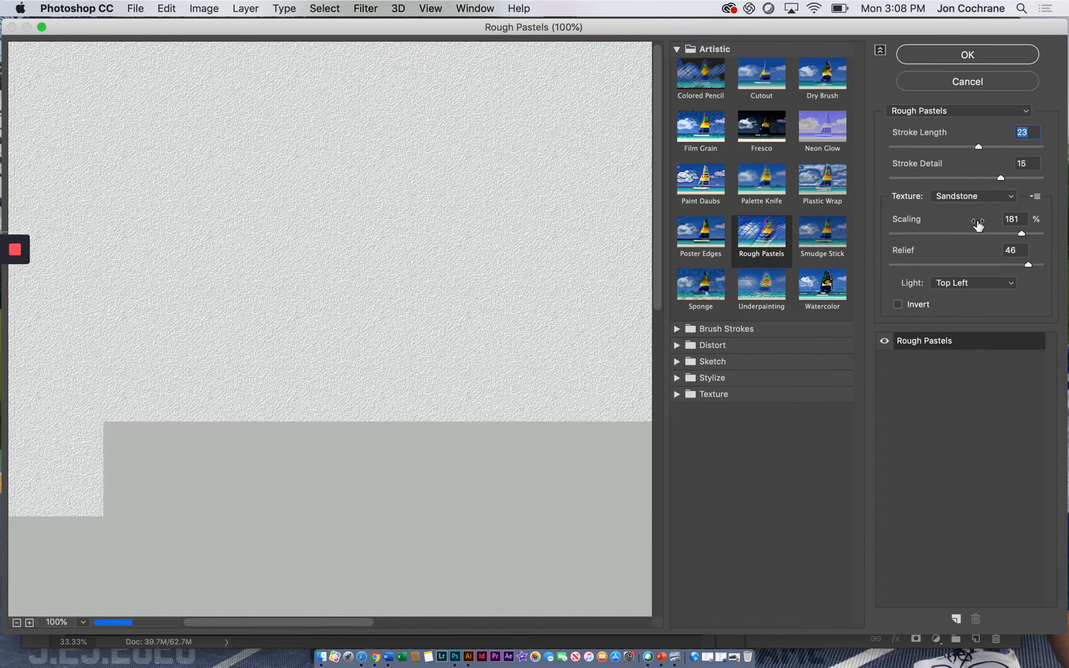
drag(1042, 236, 1025, 234)
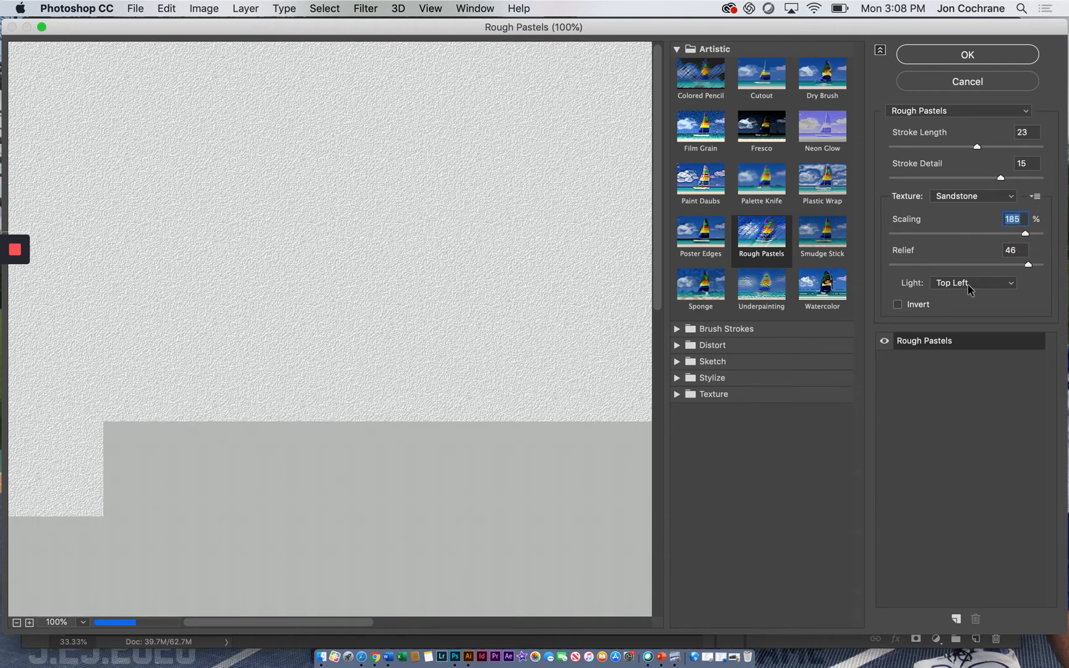
click(954, 110)
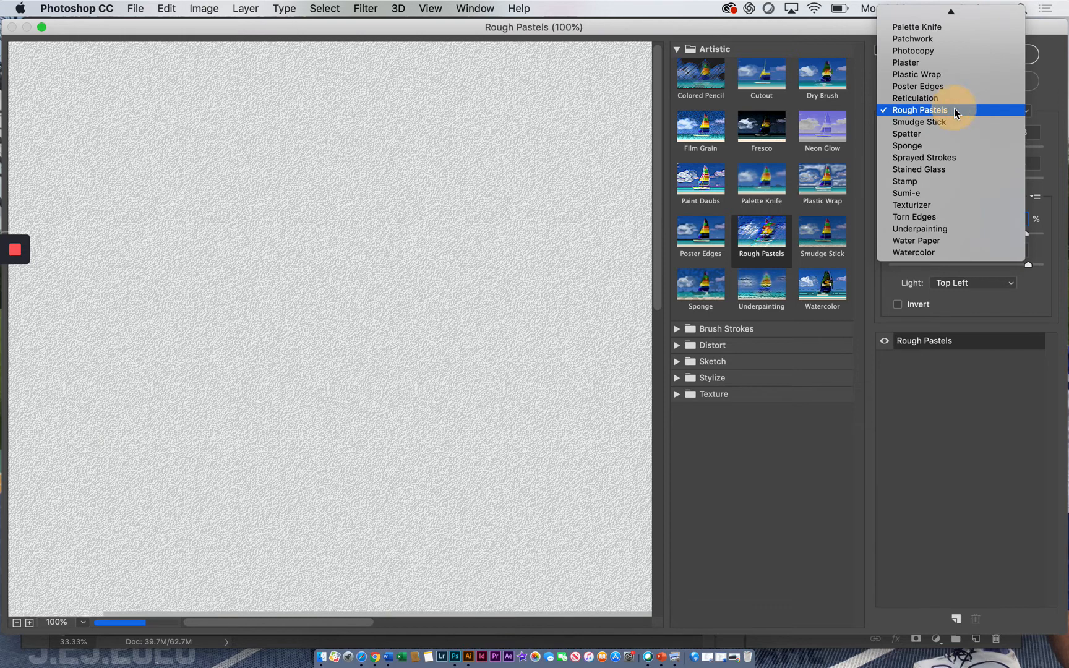
click(954, 110)
Step: Preview the Canvas, Burlap and Brick textures, return to Sandstone and apply Rough Pastels to the Background layer
click(968, 196)
click(960, 183)
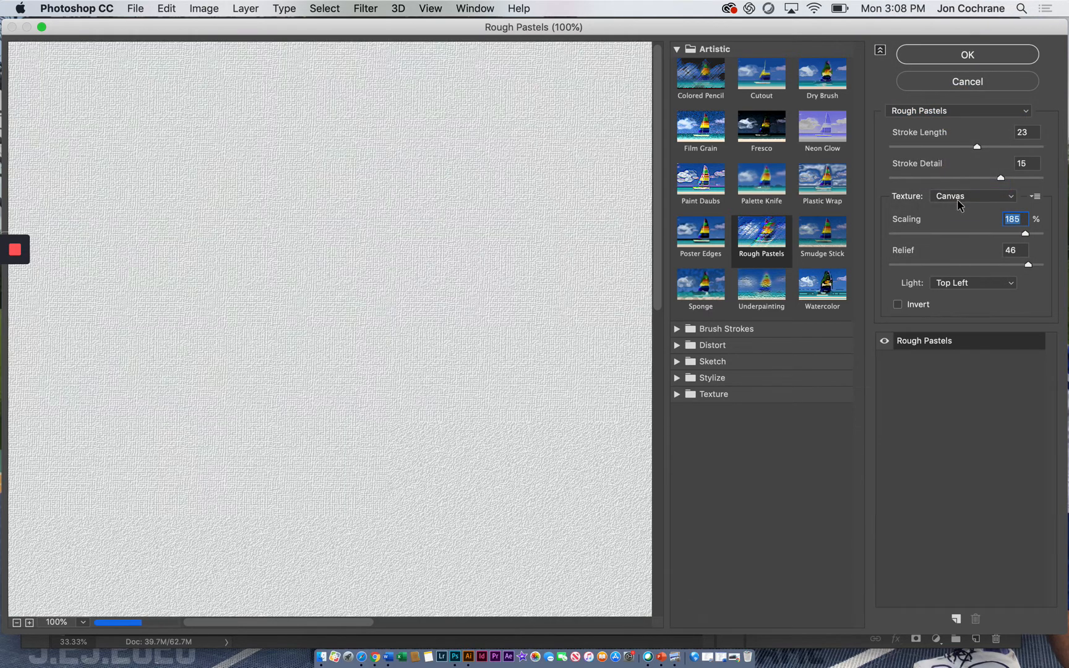
click(958, 197)
click(956, 185)
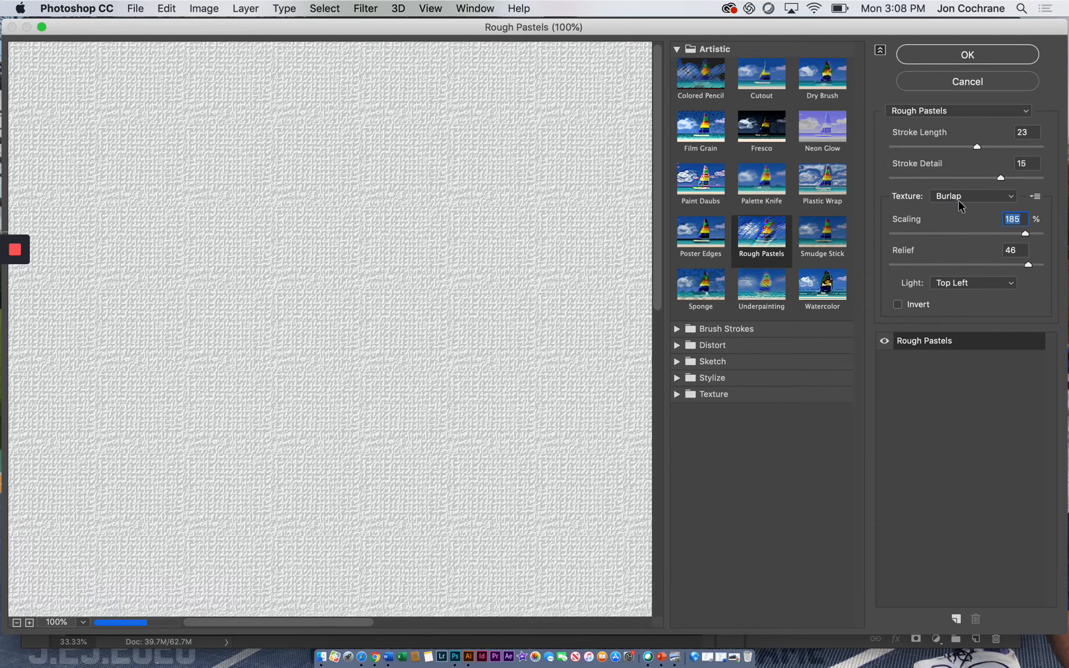
click(960, 200)
click(957, 185)
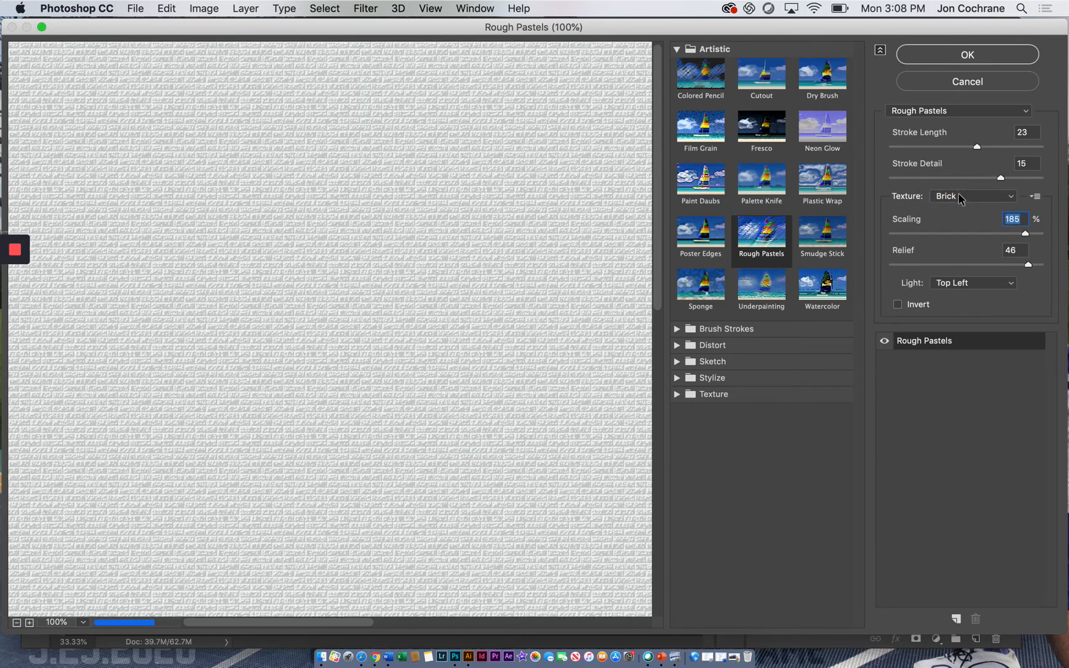
click(958, 194)
click(950, 232)
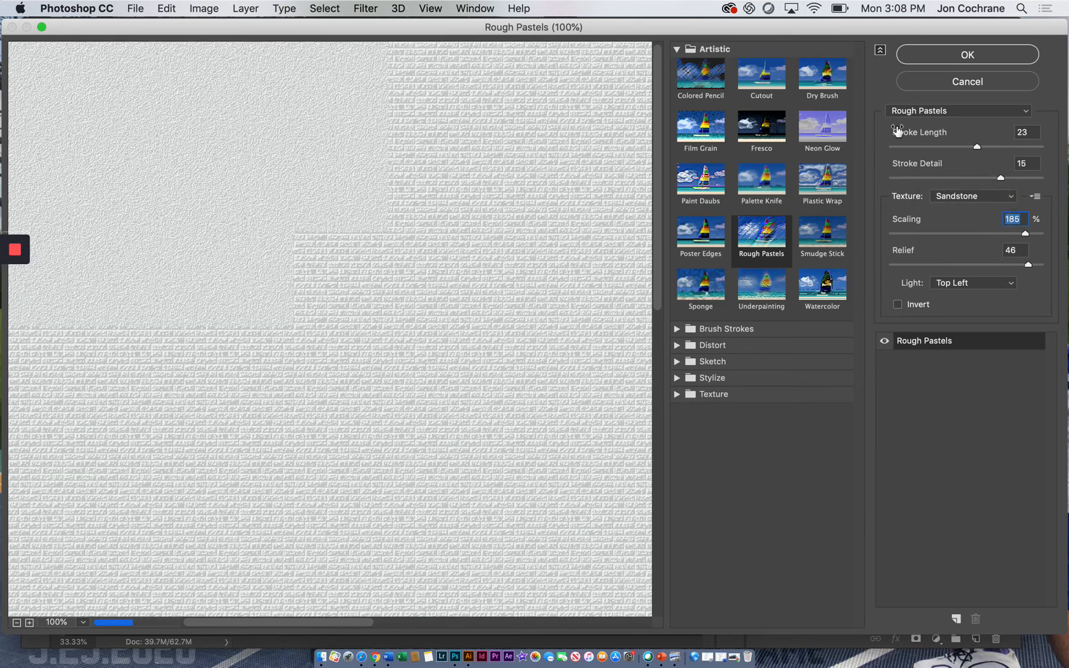
click(945, 55)
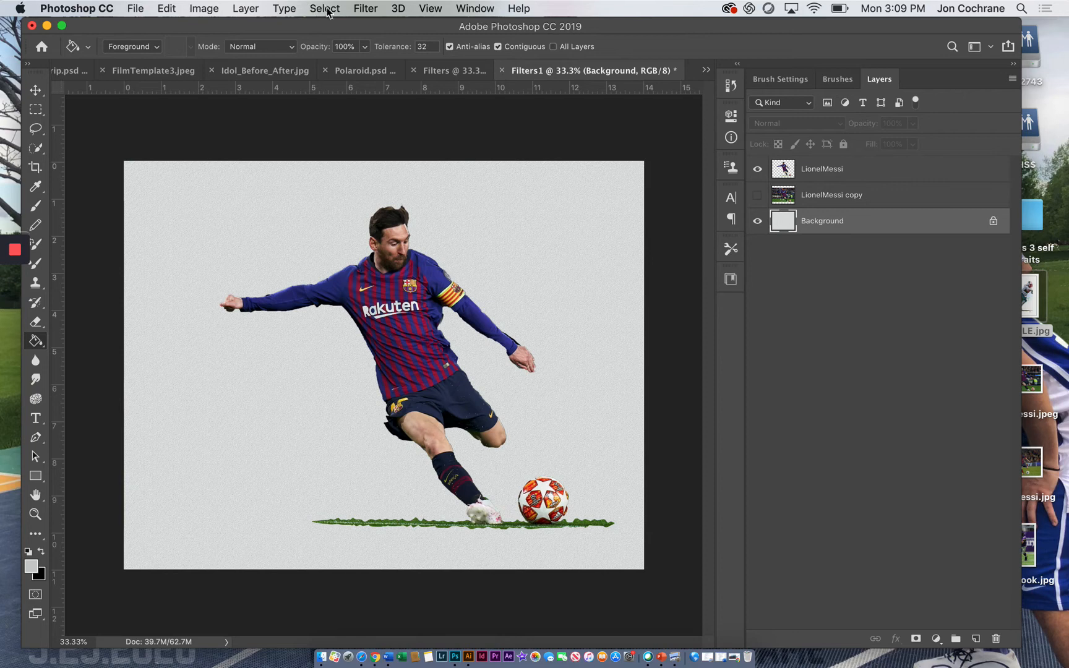
Step: Apply Rough Pastels to the Background layer a second time with 153% scaling and Sandstone texture after previewing Canvas
click(381, 13)
click(390, 70)
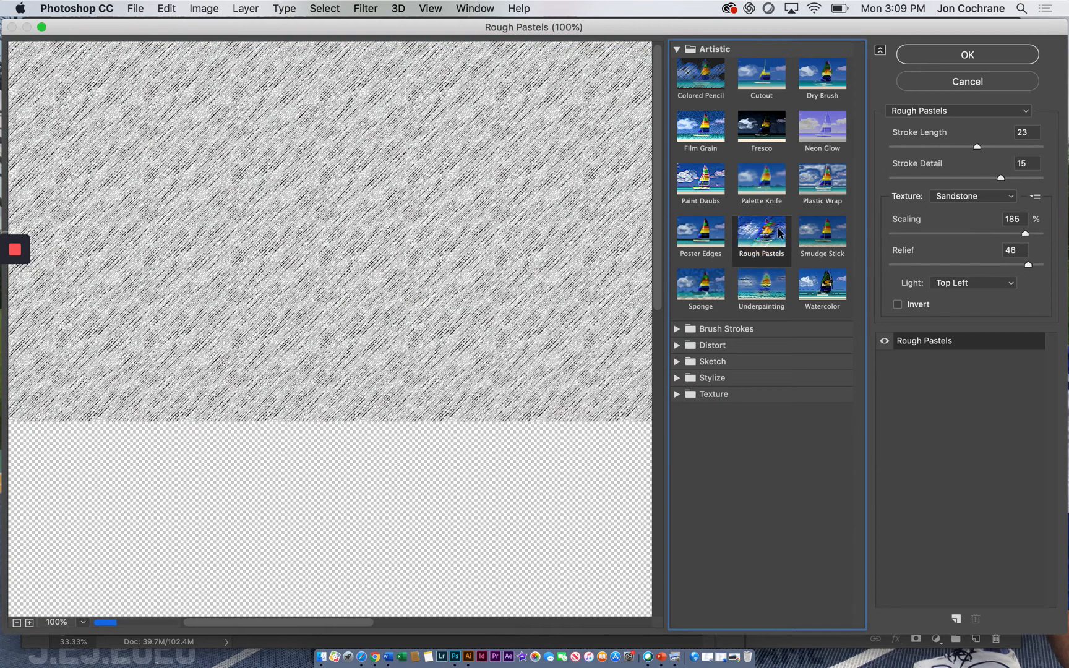
click(994, 233)
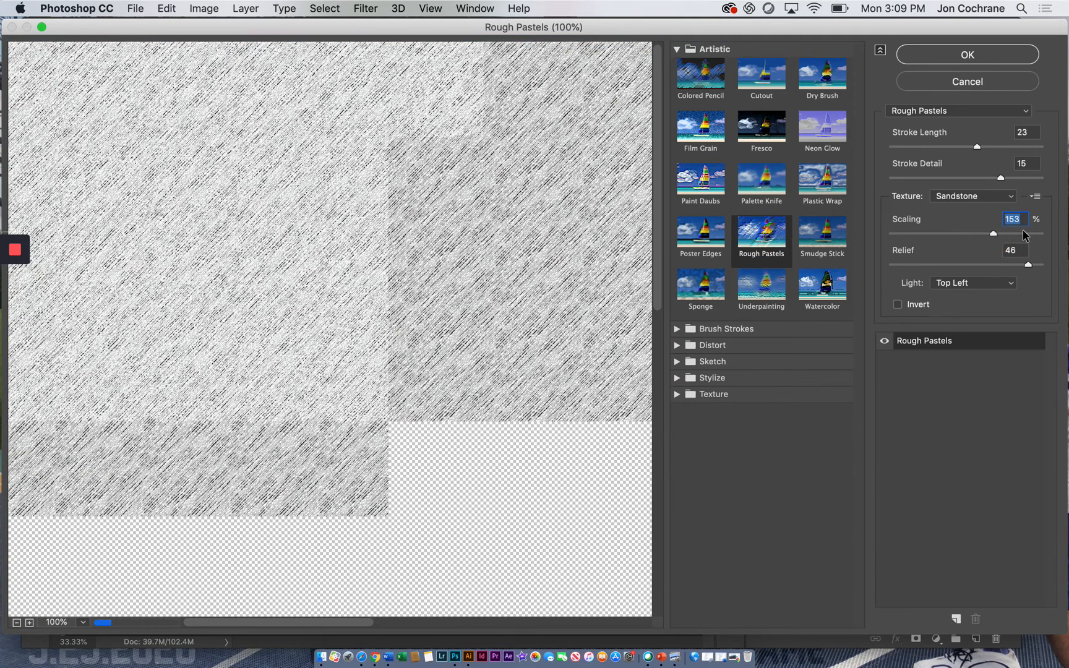
click(966, 196)
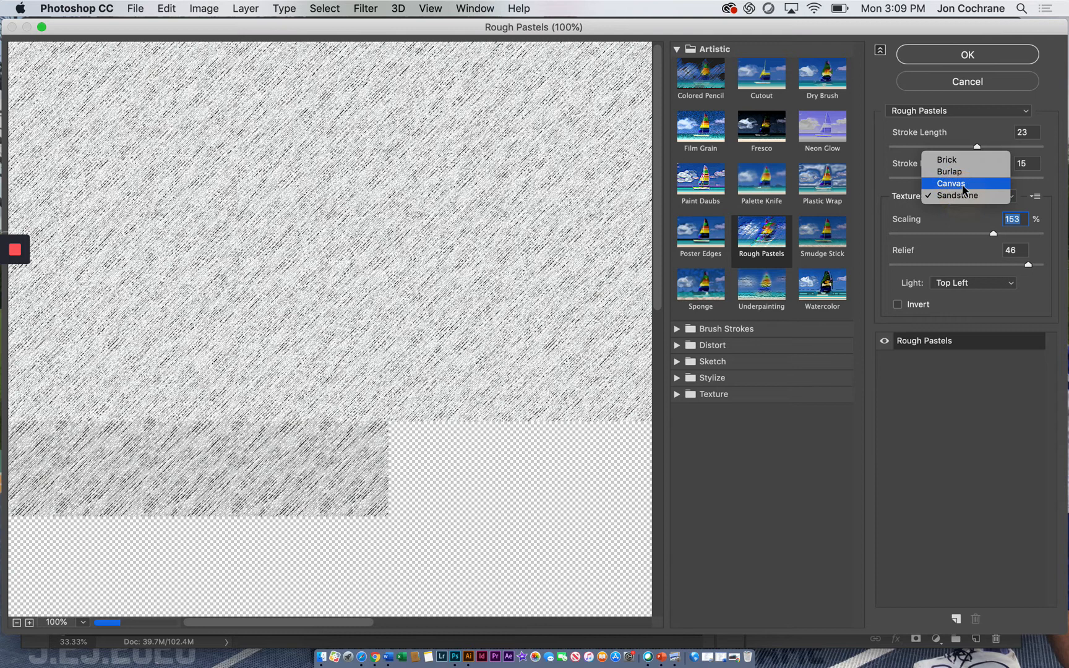
click(963, 185)
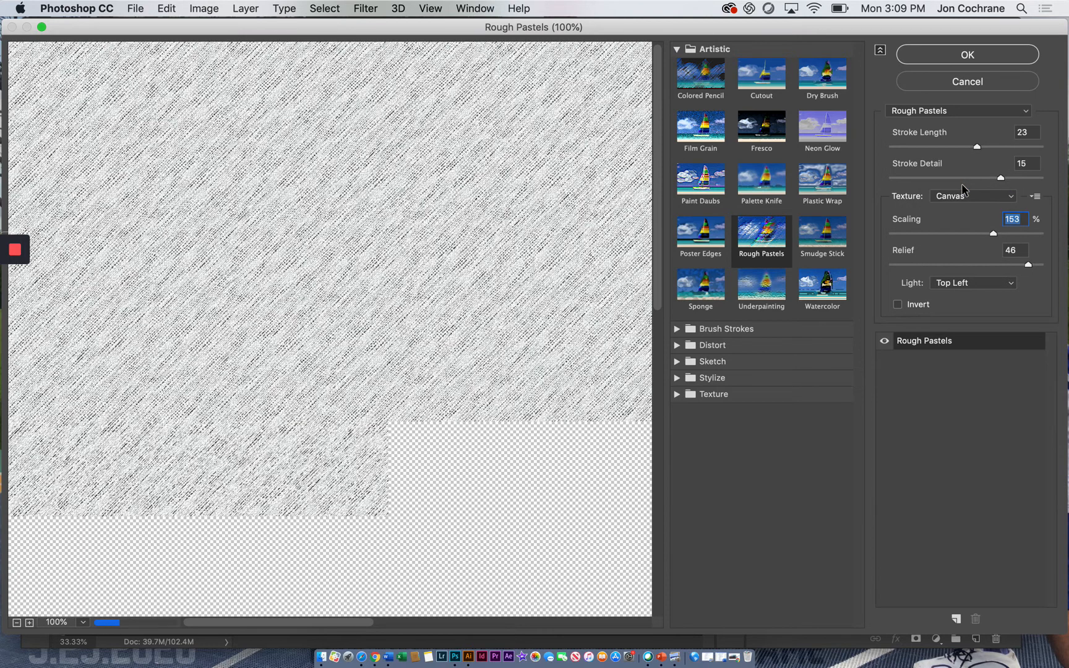
click(963, 201)
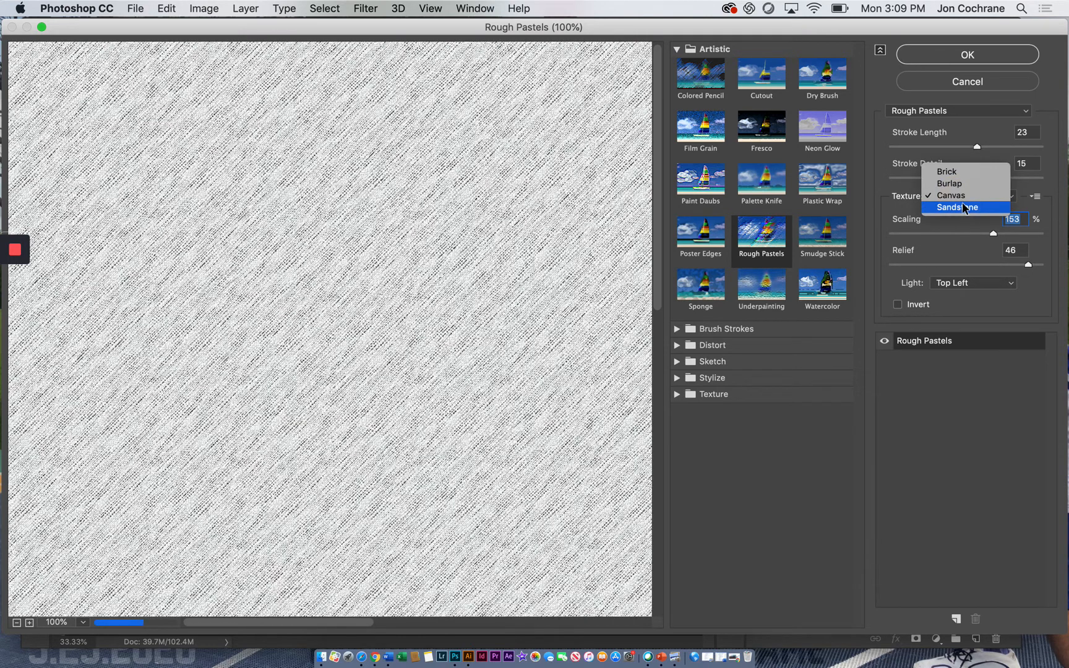
click(963, 208)
click(945, 55)
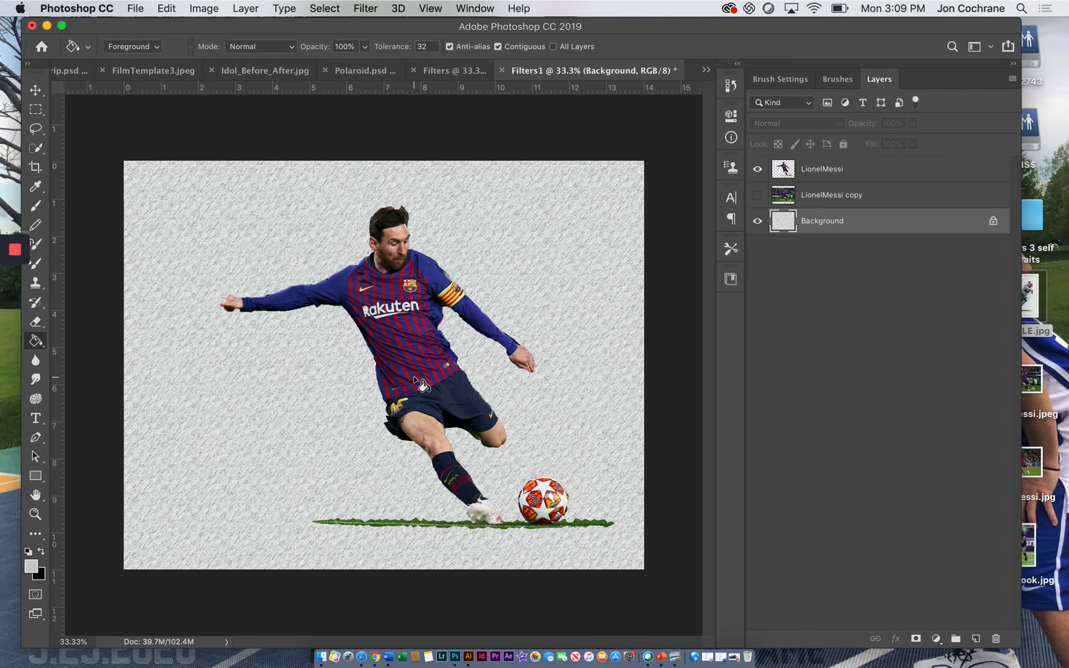
Step: Open the Filter Gallery for the LionelMessi layer
click(817, 176)
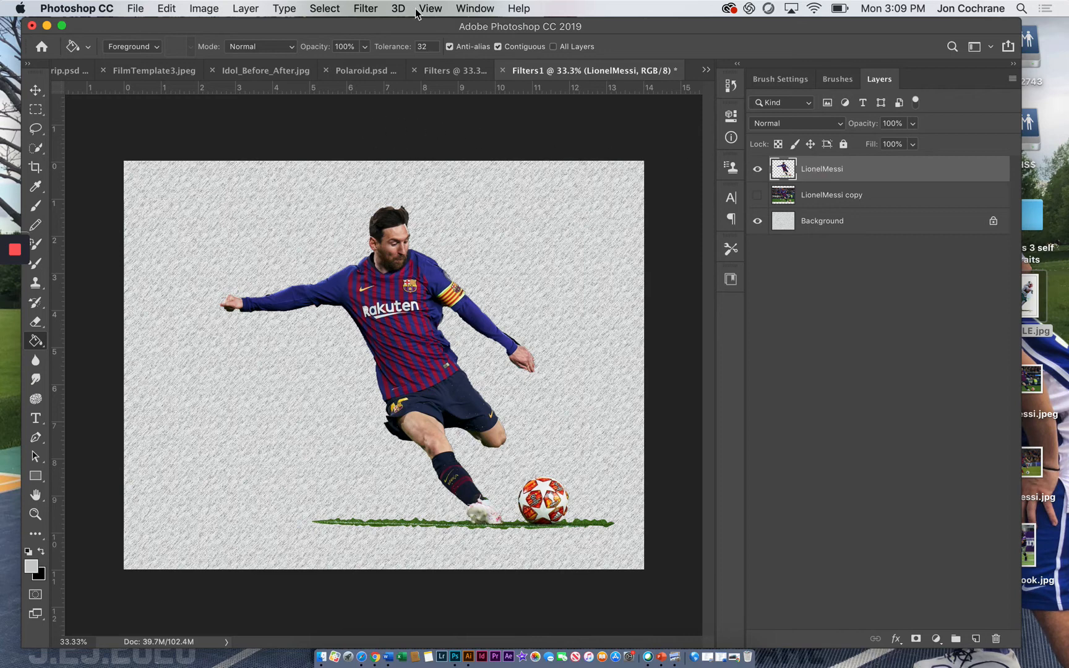
click(365, 9)
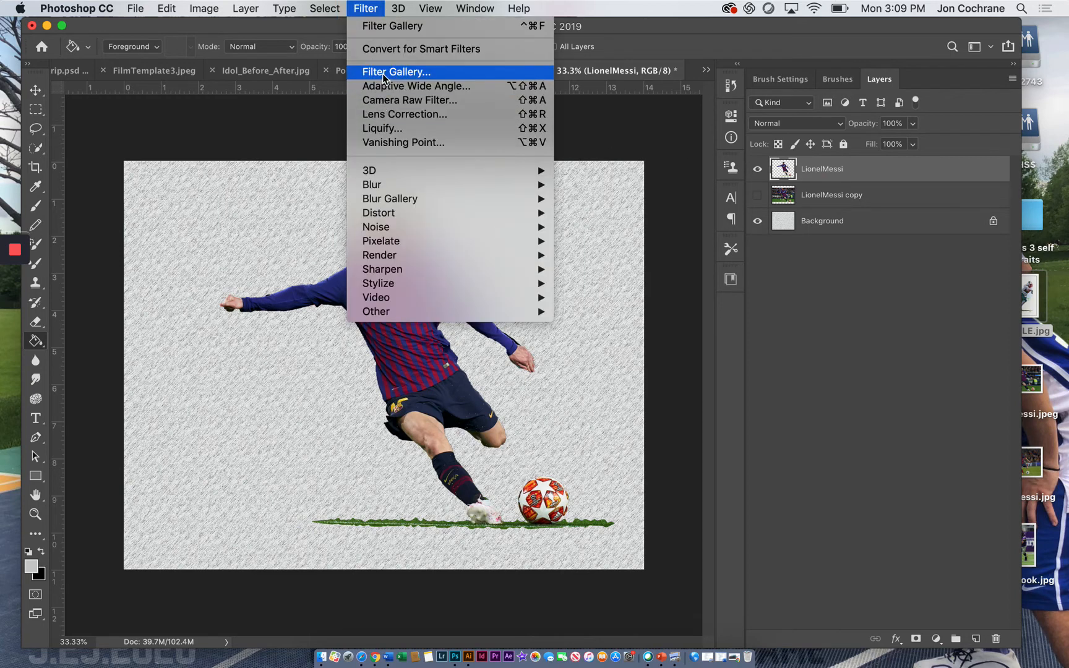
click(418, 74)
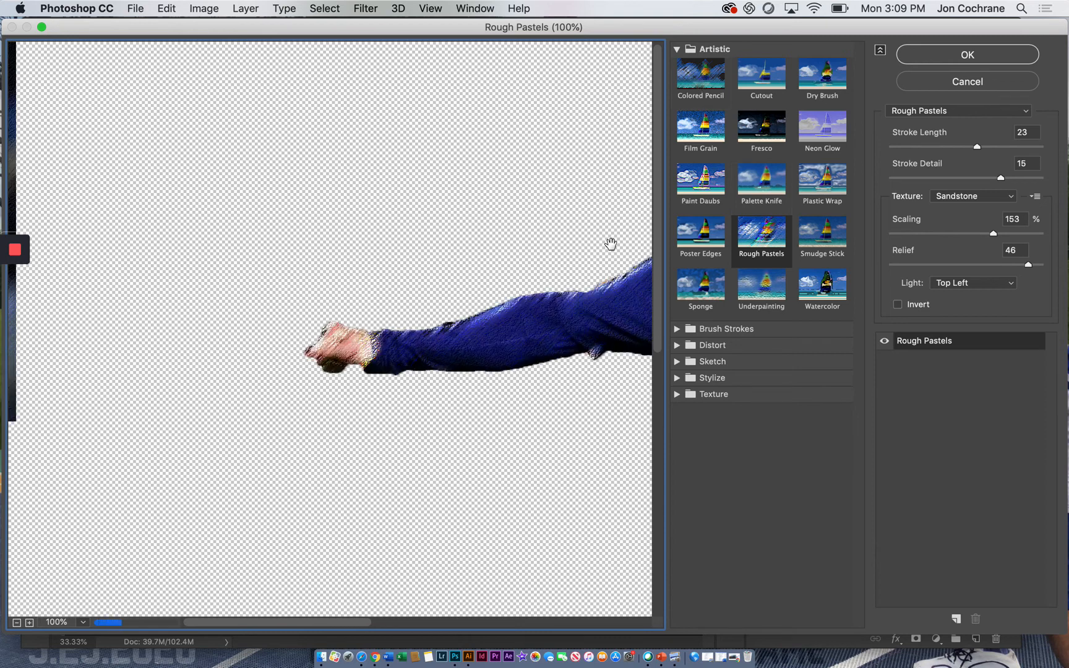
click(17, 623)
click(17, 623)
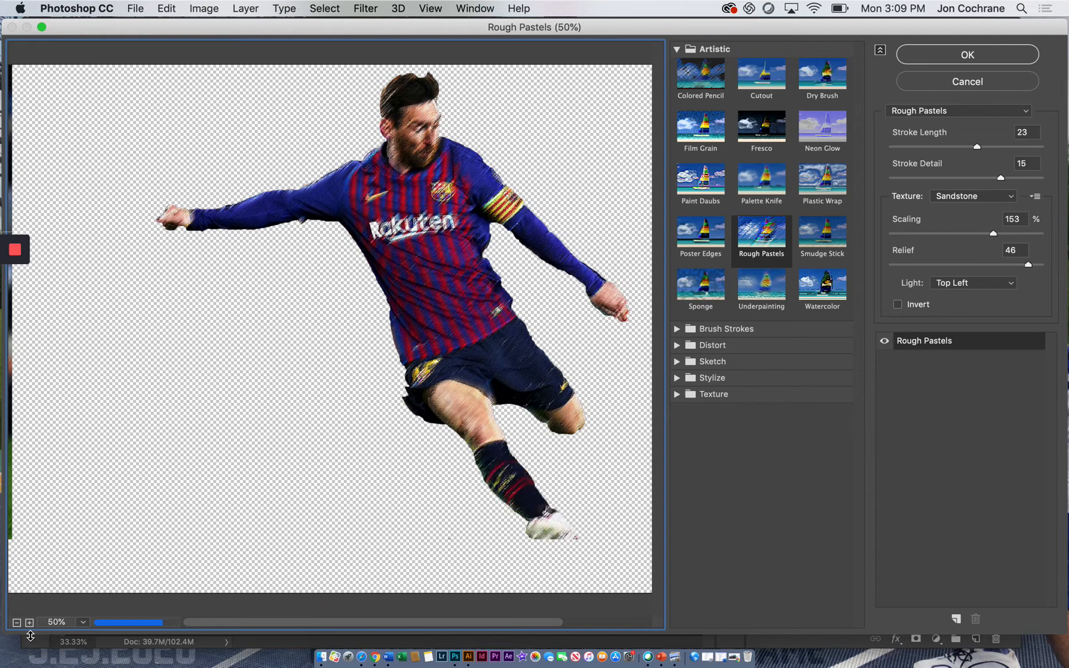
click(16, 623)
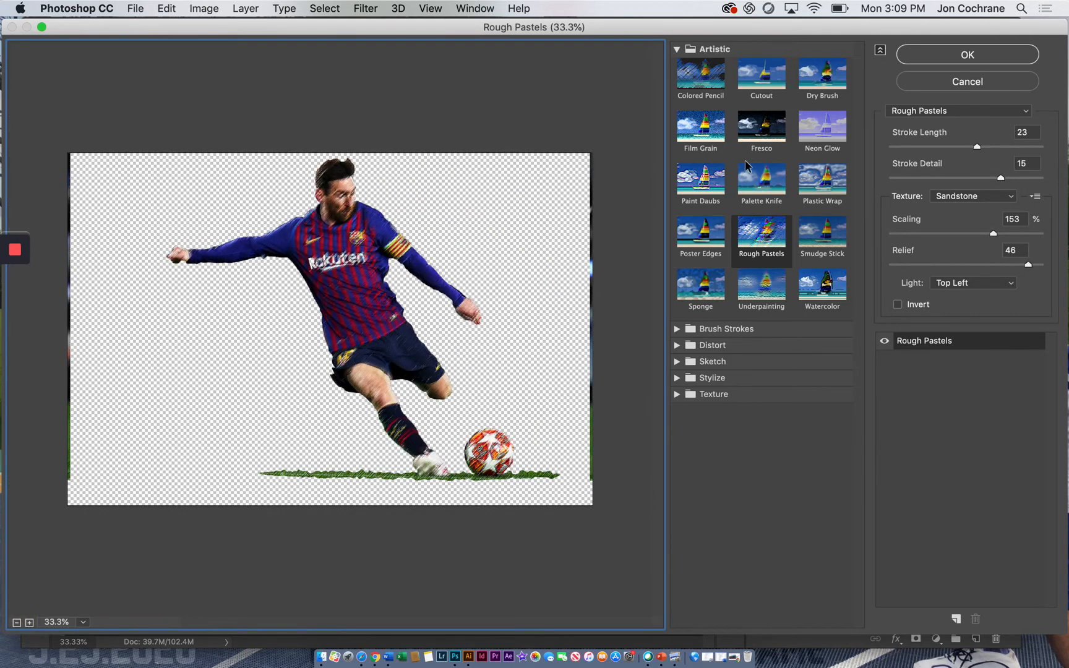
Step: Preview Smudge Stick, Cutout, Dry Brush, Film Grain, Paint Daubs, Poster Edges, Sponge and Underpainting on the player cutout
click(813, 235)
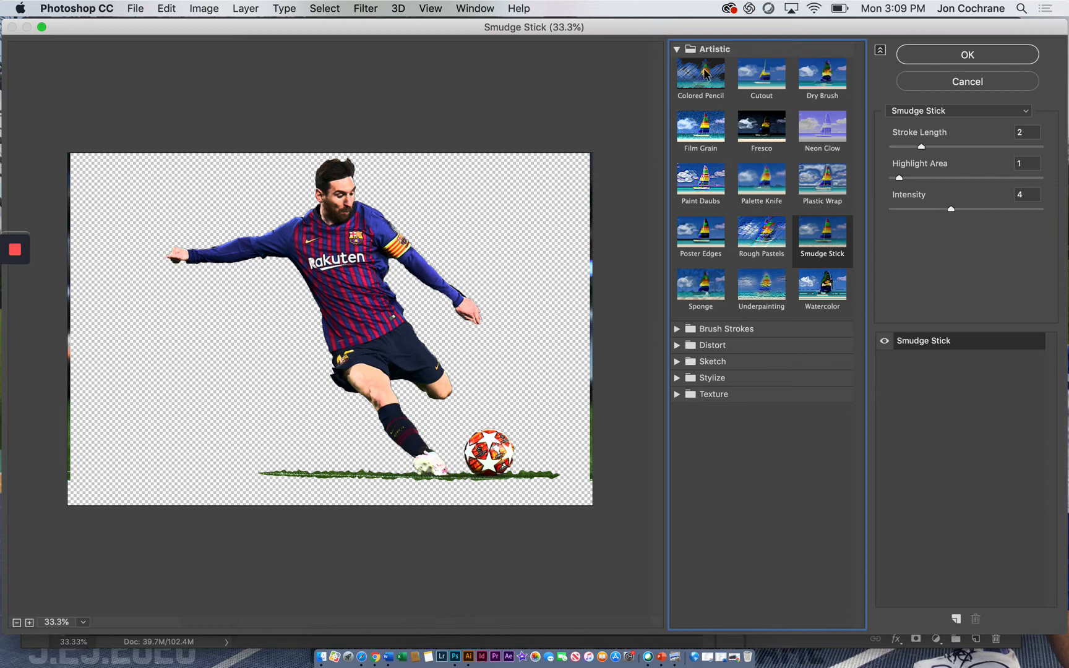
click(757, 82)
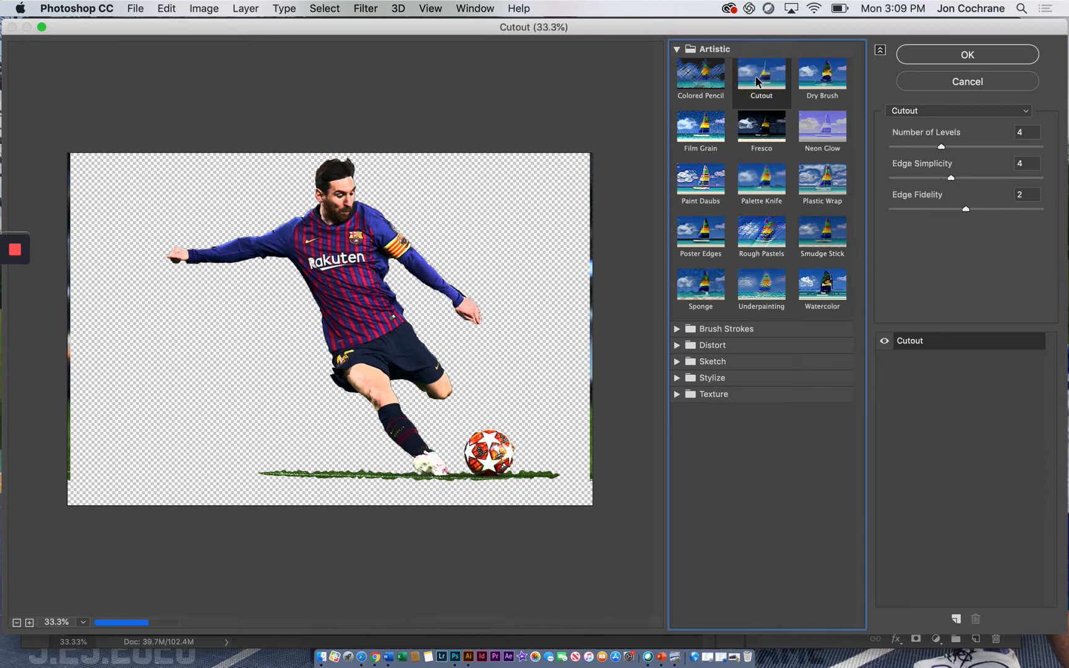
click(823, 80)
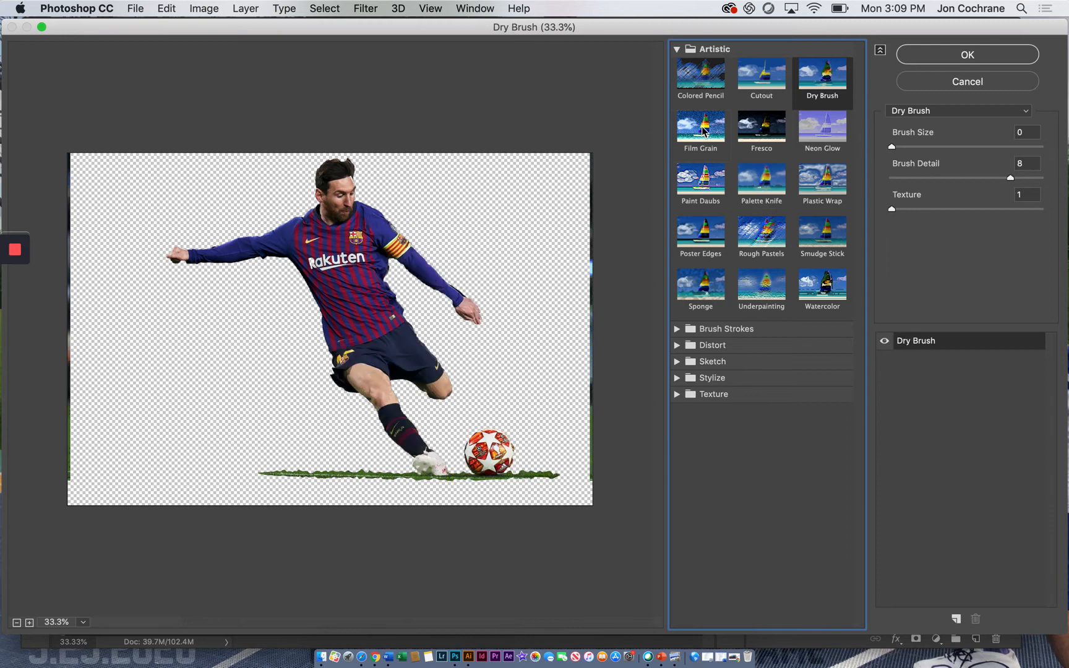
click(703, 130)
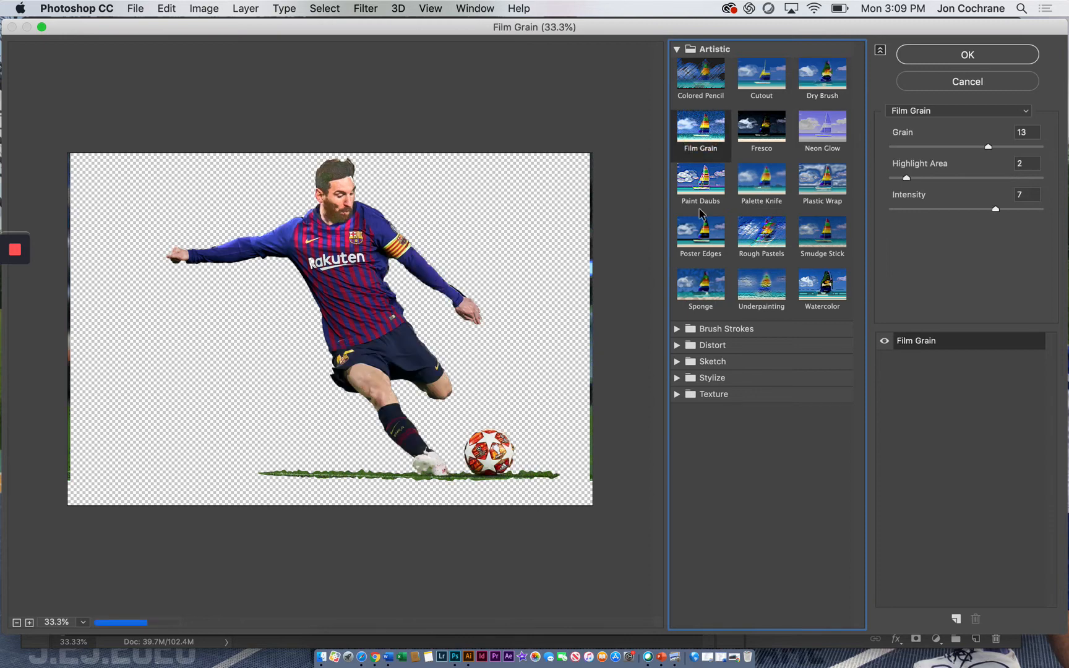
click(702, 185)
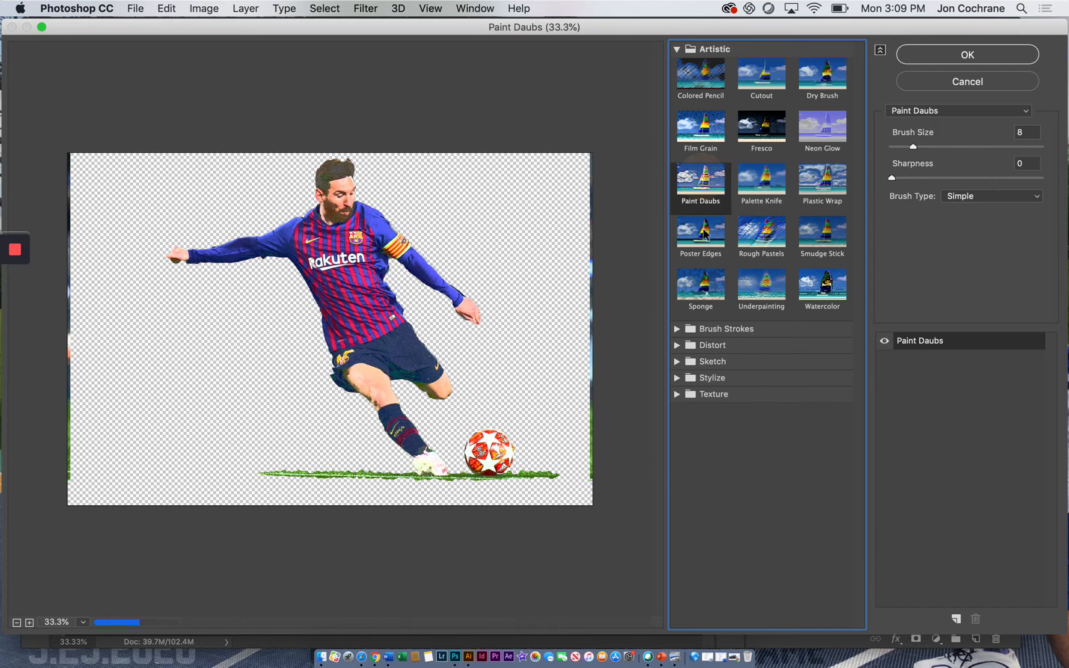
click(701, 239)
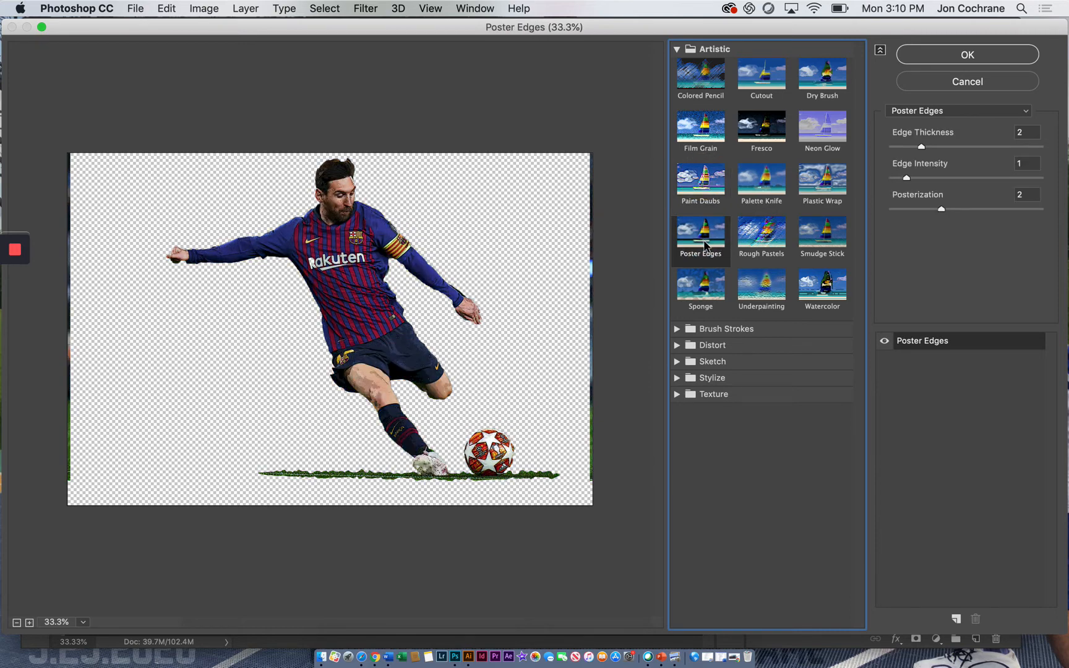
click(706, 288)
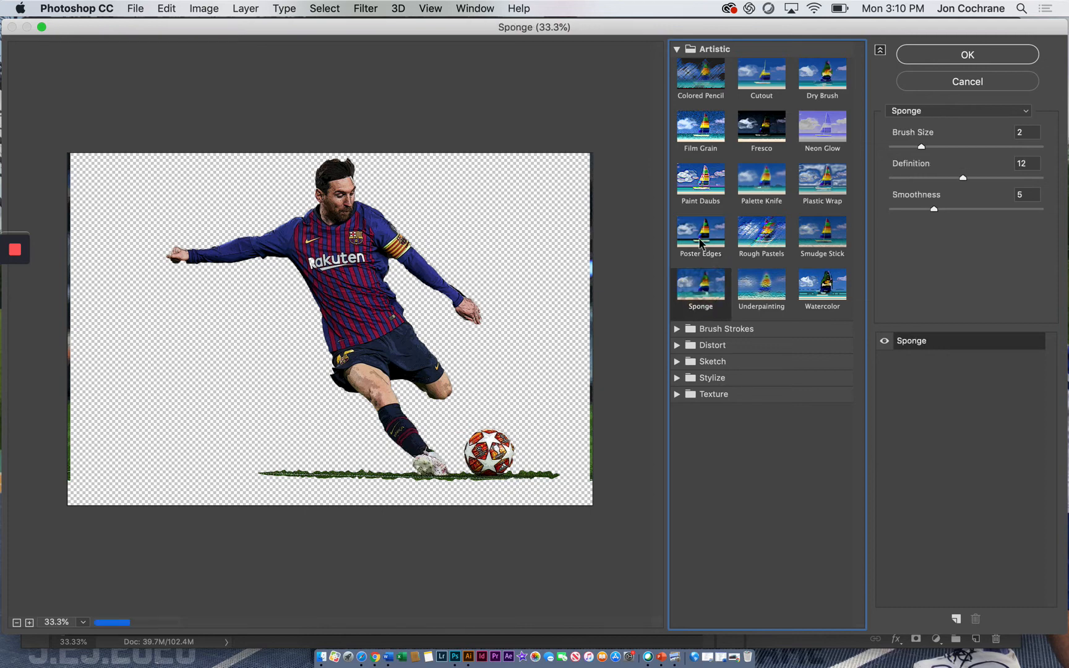
click(754, 283)
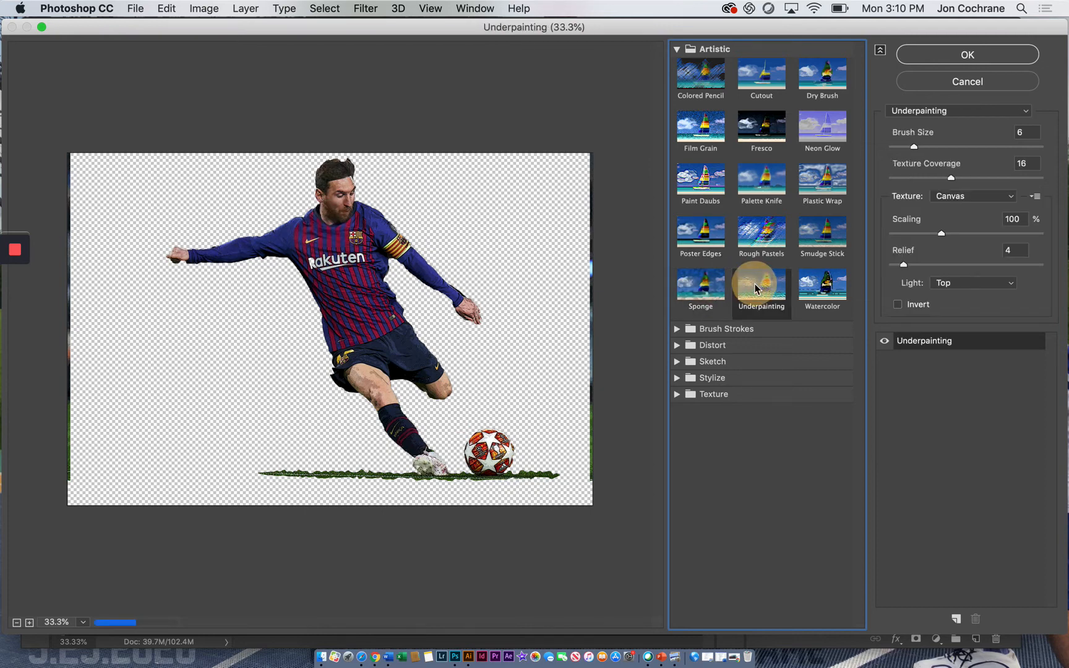
Step: Apply Poster Edges to the LionelMessi layer with edge thickness 3, edge intensity 5 and posterization 2
click(700, 240)
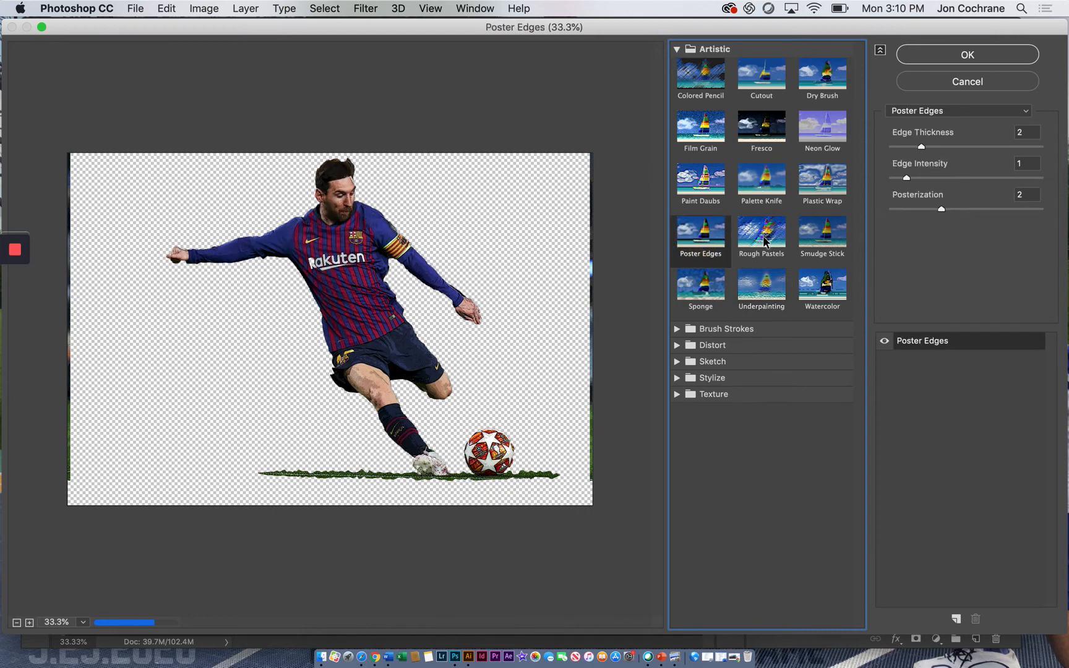
click(944, 178)
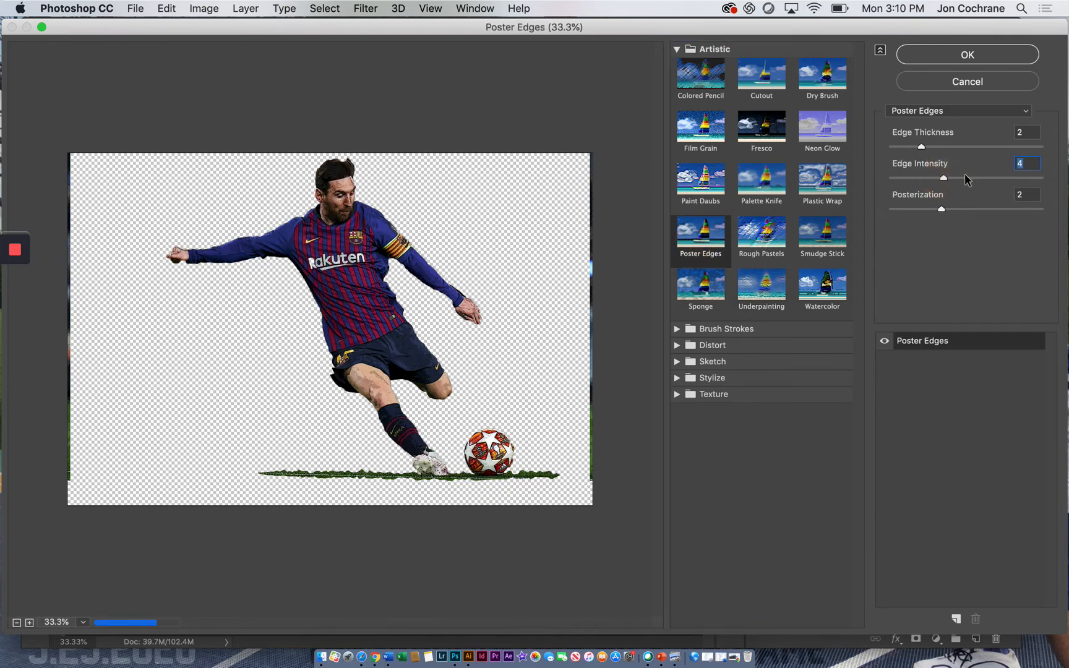
click(974, 177)
click(937, 147)
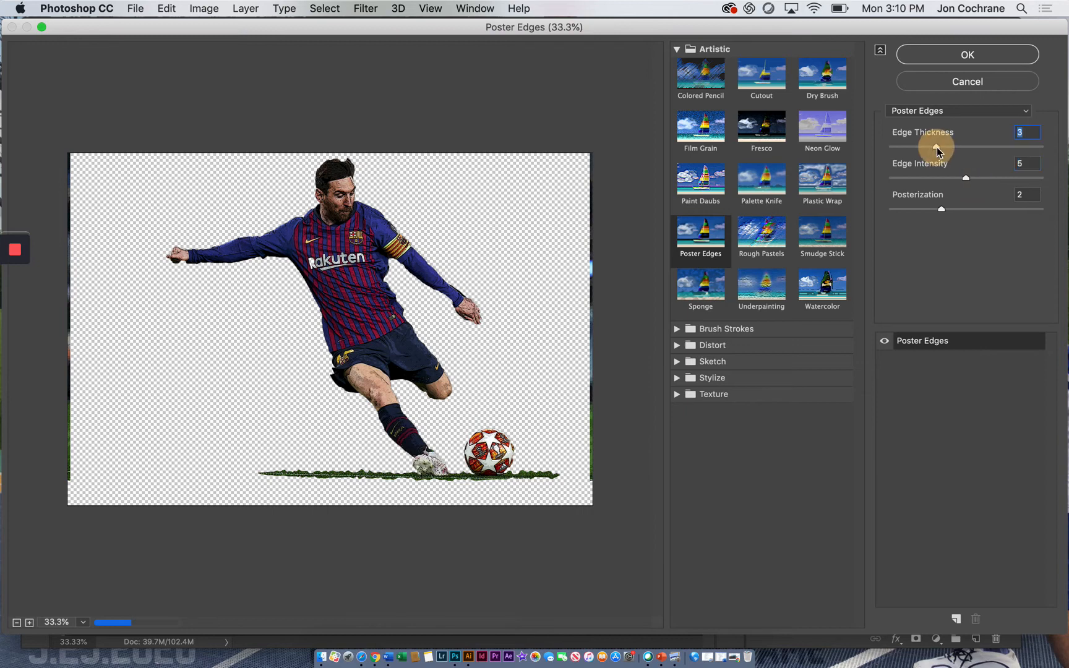
click(963, 209)
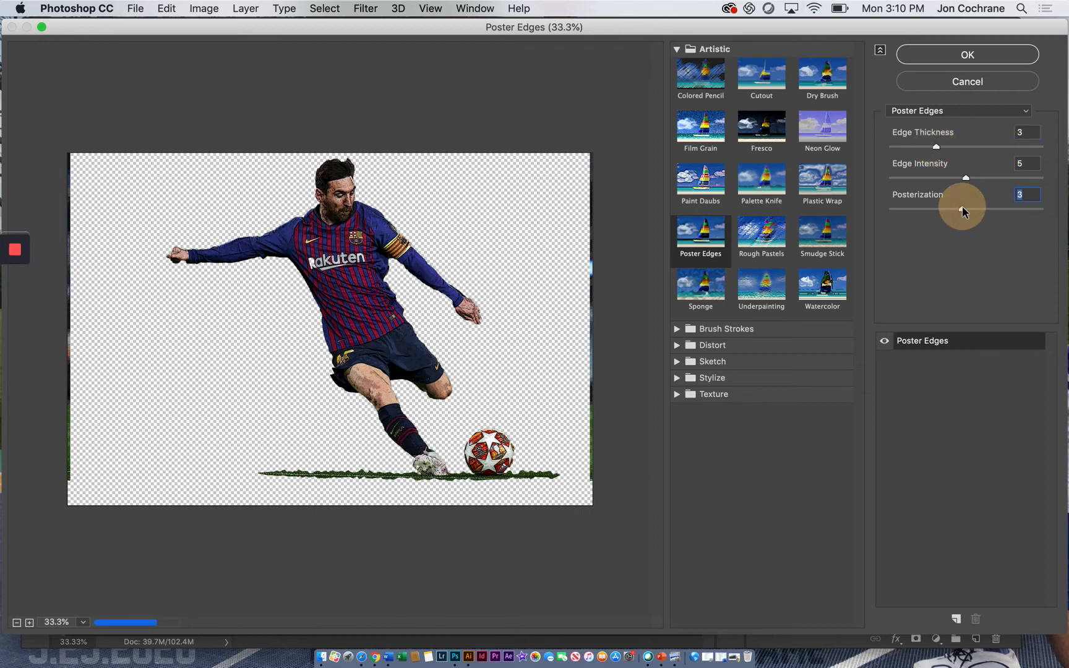
click(929, 210)
click(964, 54)
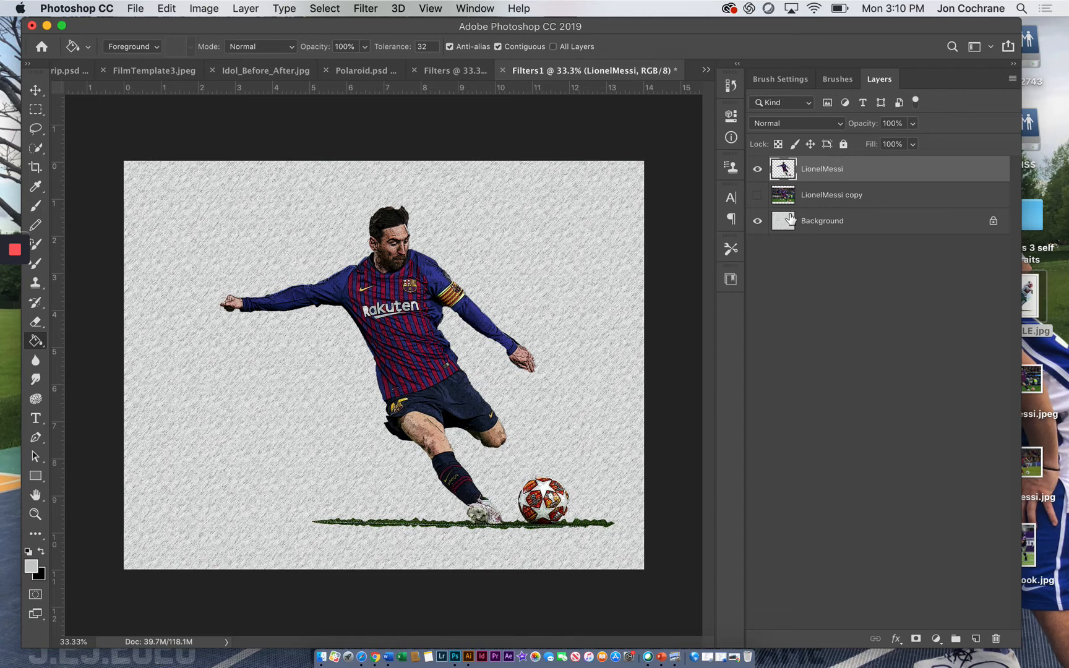
Step: Convert the Background to a regular layer and add a new layer beneath it filled with the light gray foreground color
double_click(819, 223)
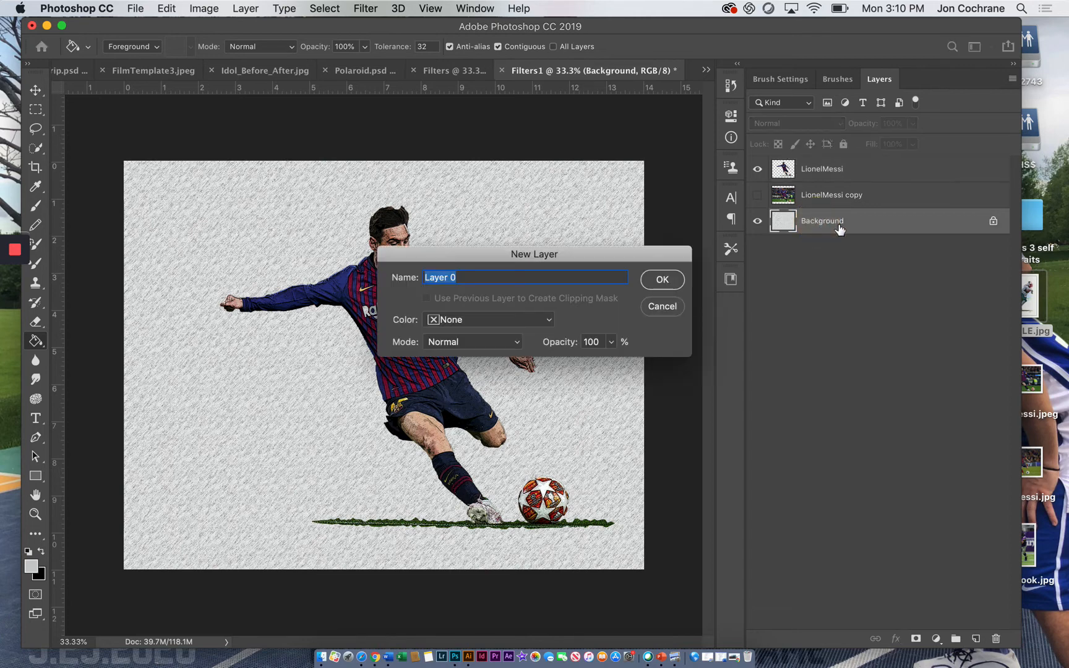
key(Return)
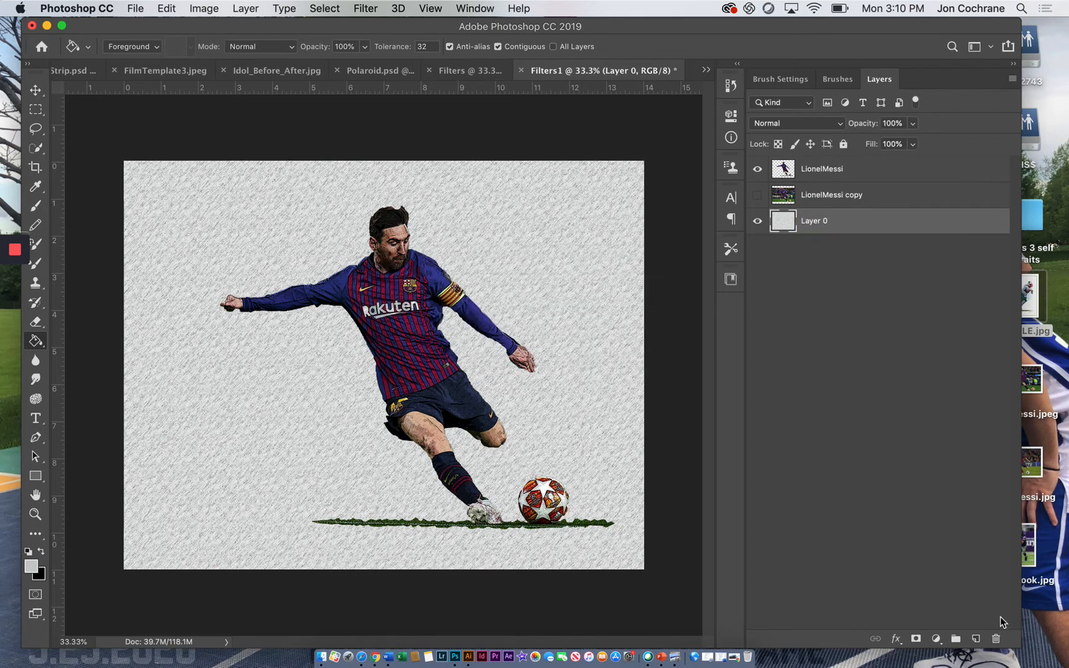
click(976, 639)
drag(805, 221, 820, 255)
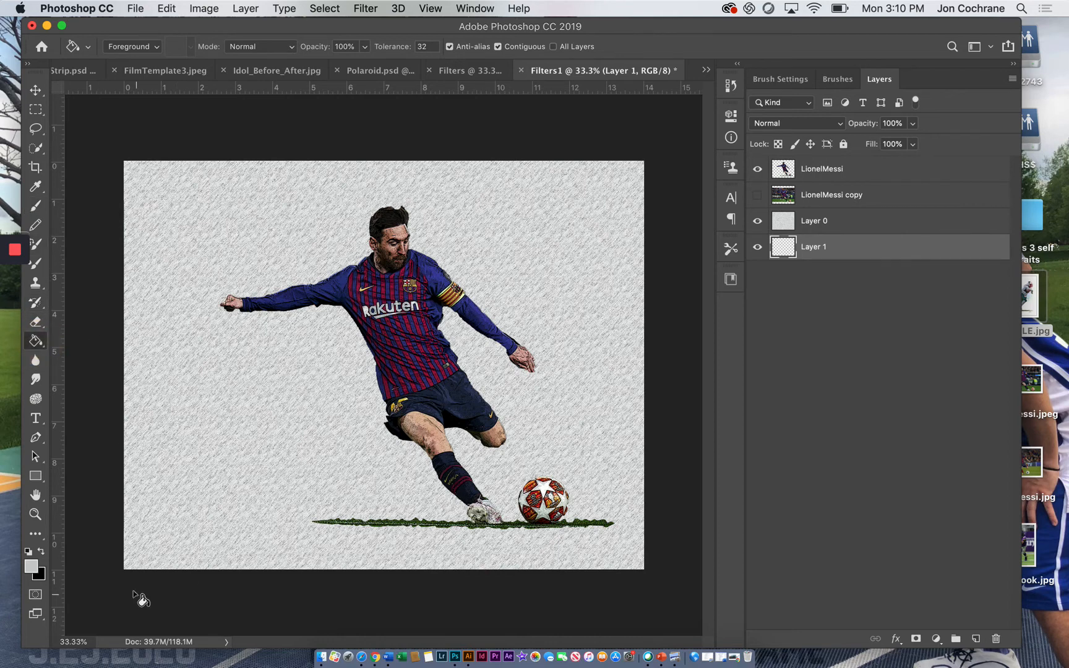
click(220, 427)
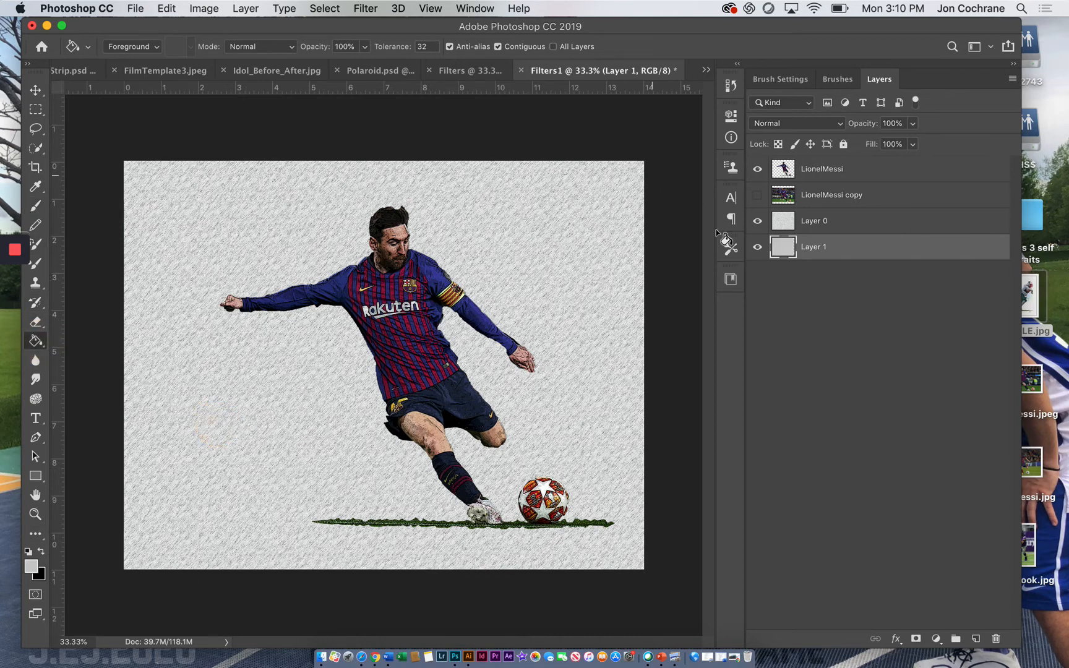
Step: Lower the opacity of Layer 0 to 43% and compare the texture with Layer 1 hidden and shown
click(808, 223)
click(913, 125)
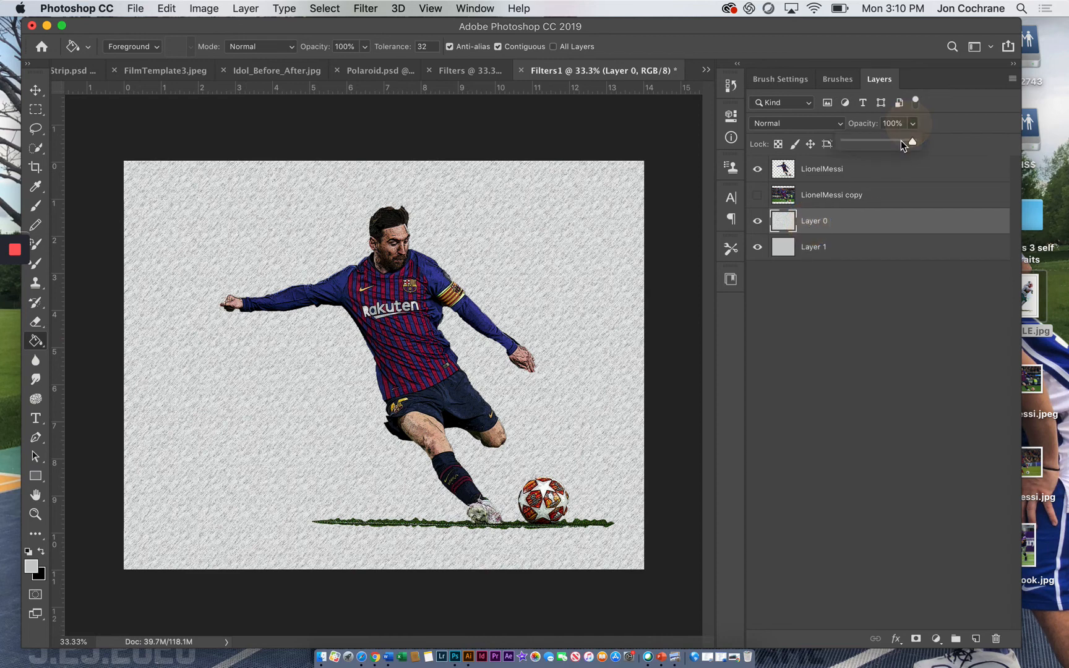
drag(900, 142, 887, 143)
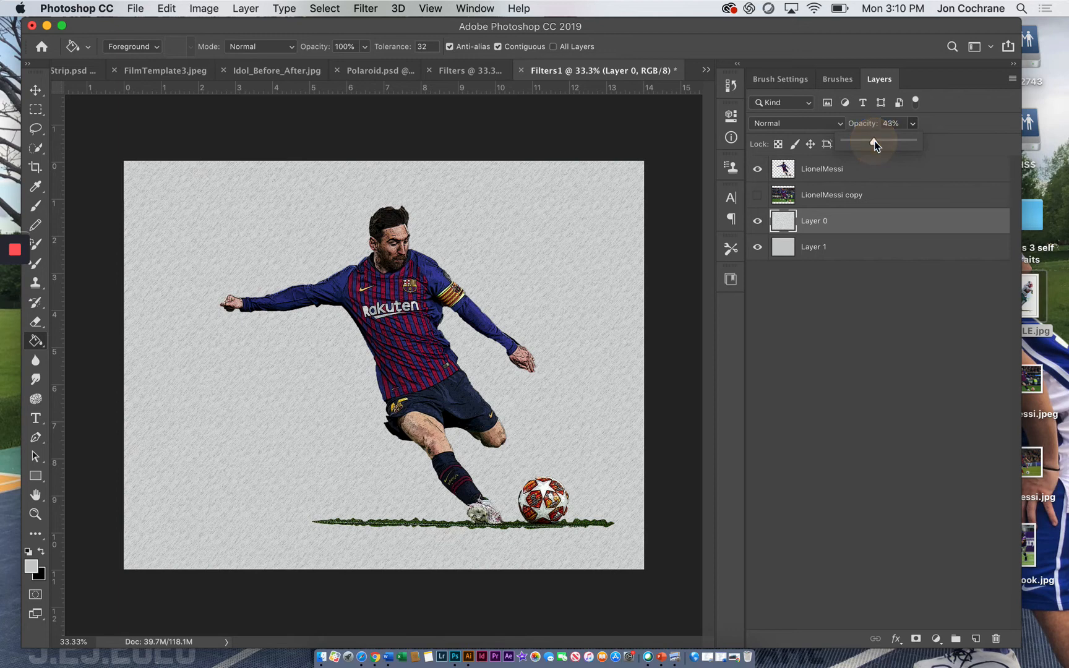
mouse_move(872, 142)
mouse_down()
mouse_move(918, 144)
mouse_move(875, 142)
mouse_up()
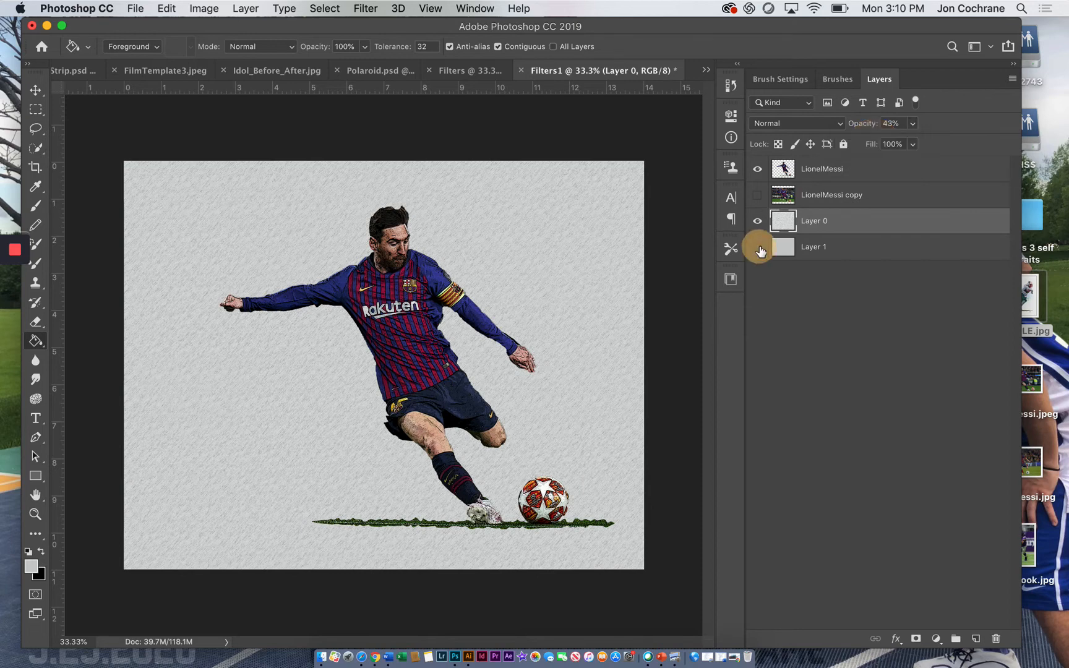
click(758, 248)
click(759, 248)
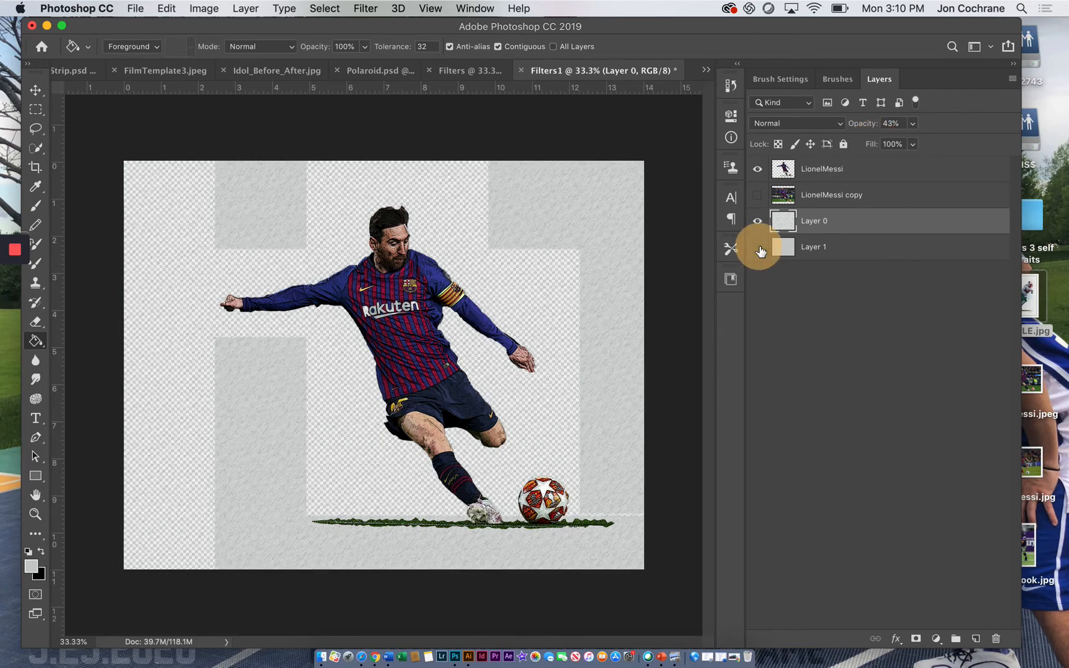
click(759, 249)
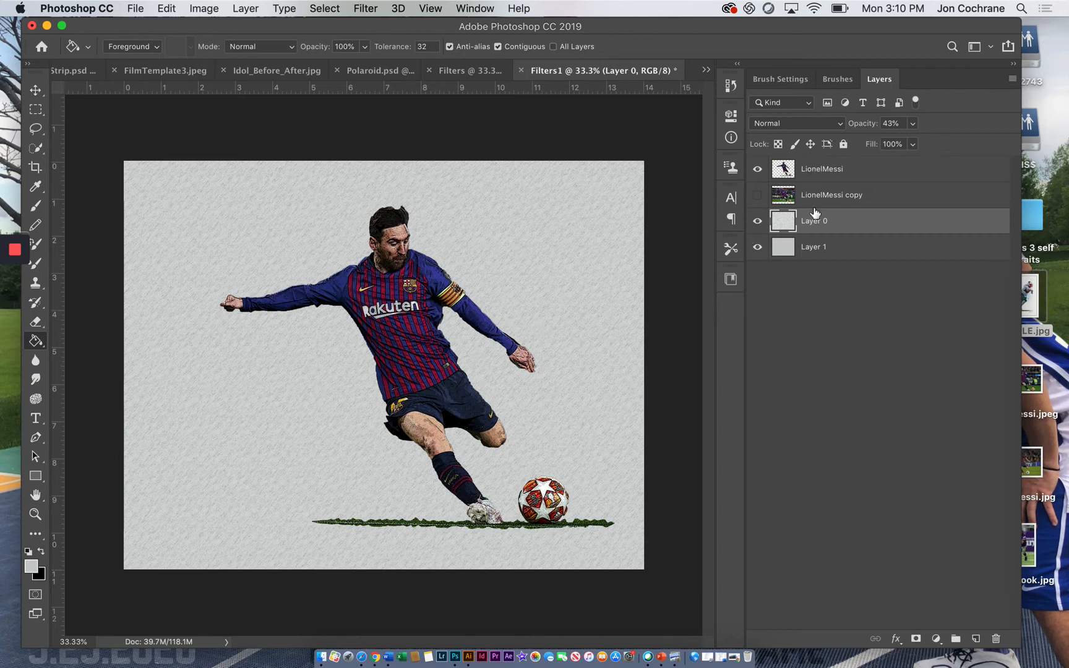
Step: Choose a lighter gray foreground color and refill Layer 1 with it
click(808, 249)
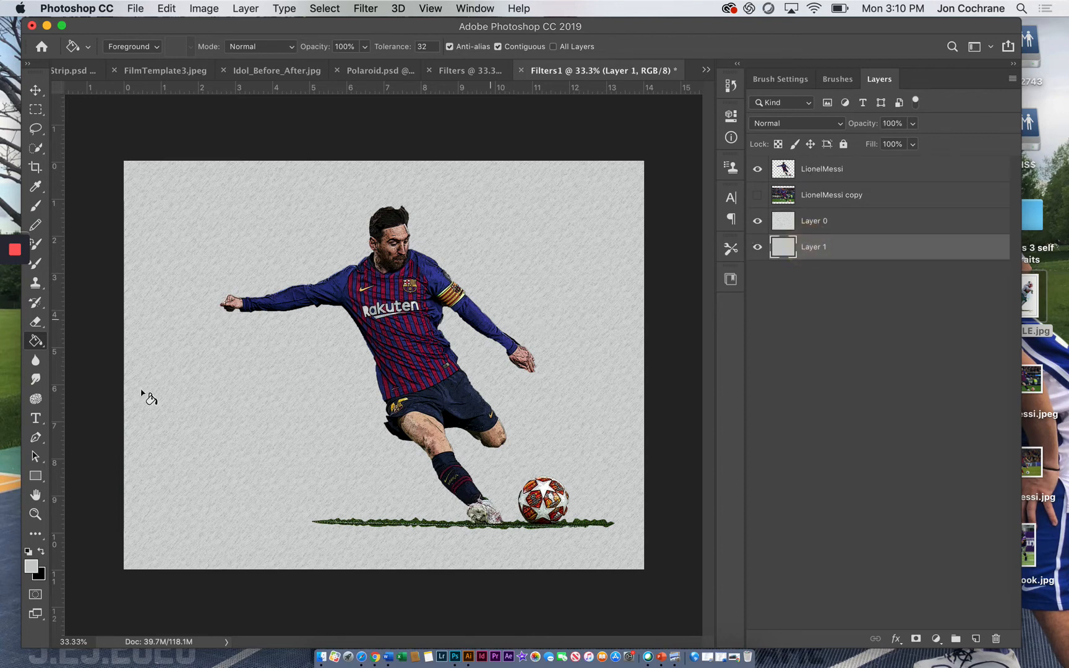
click(33, 567)
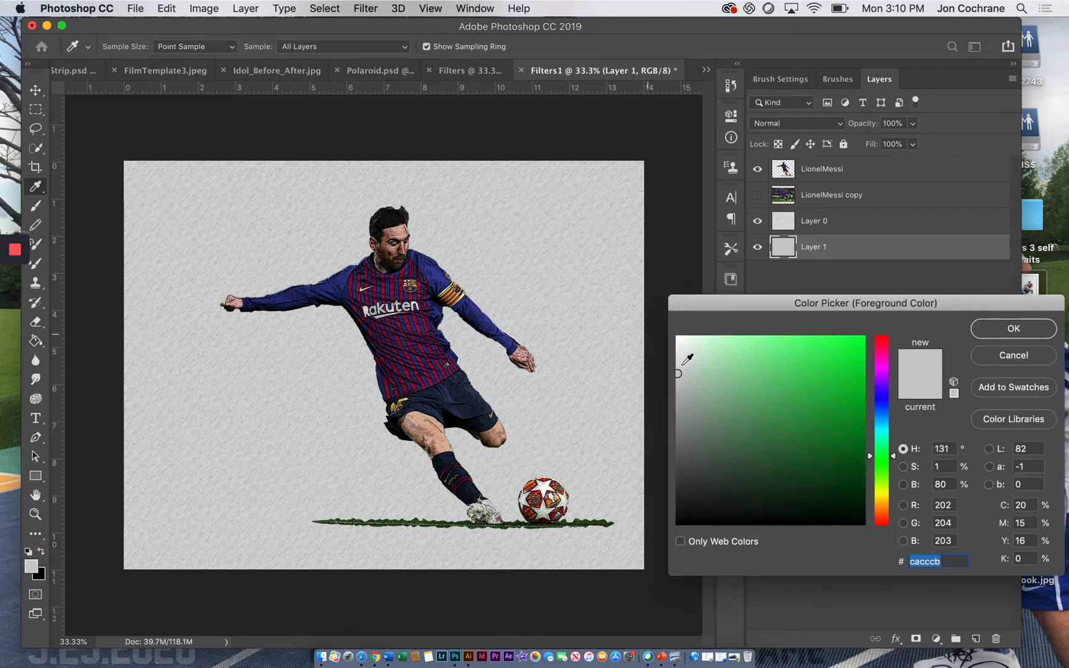
click(1013, 329)
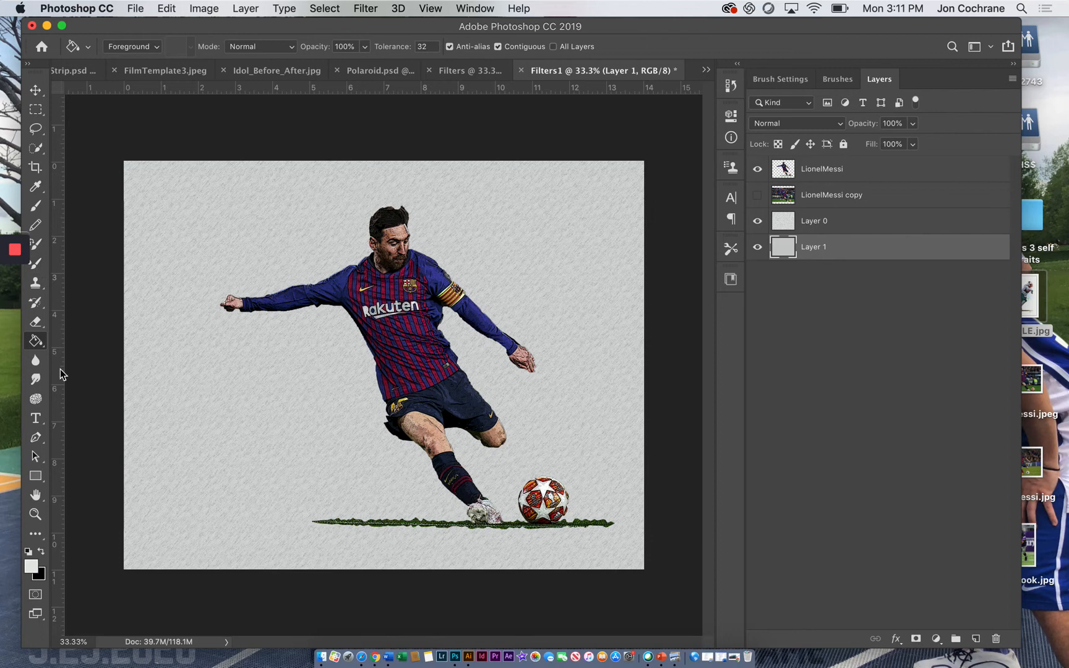
click(237, 359)
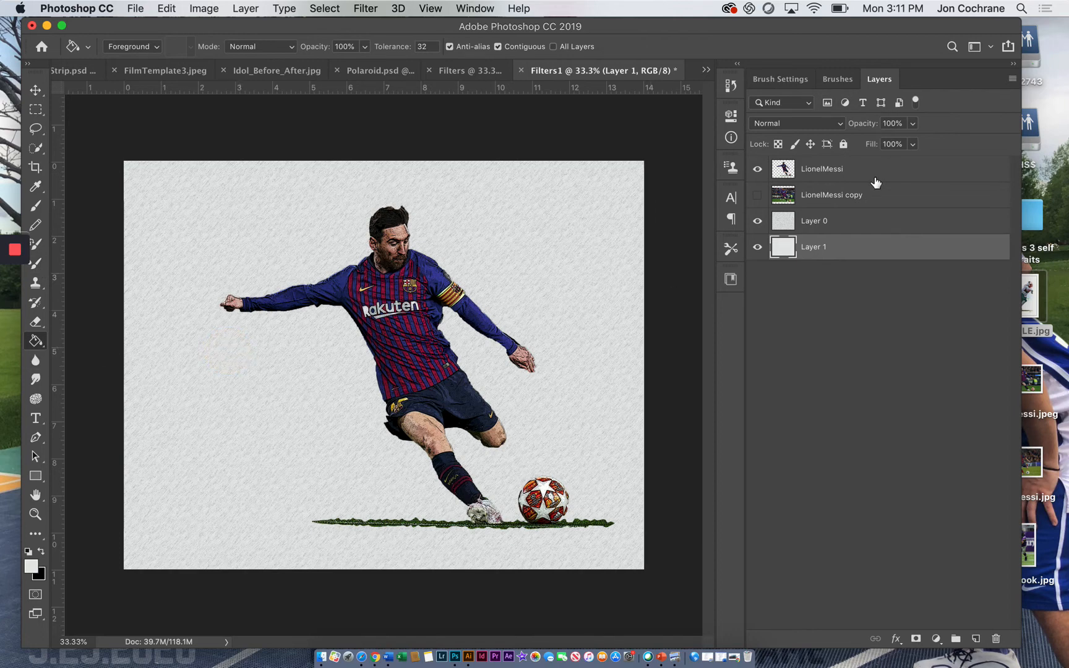
Step: Open the Filter Gallery for the LionelMessi layer and preview Poster Edges with the view at 50%
click(32, 90)
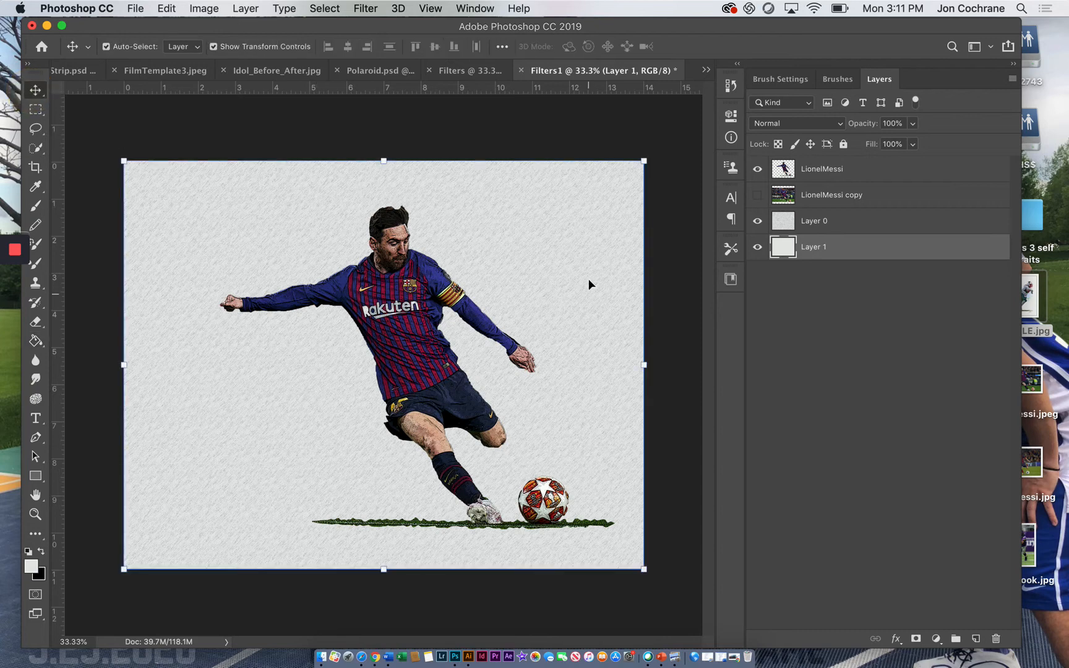
click(842, 177)
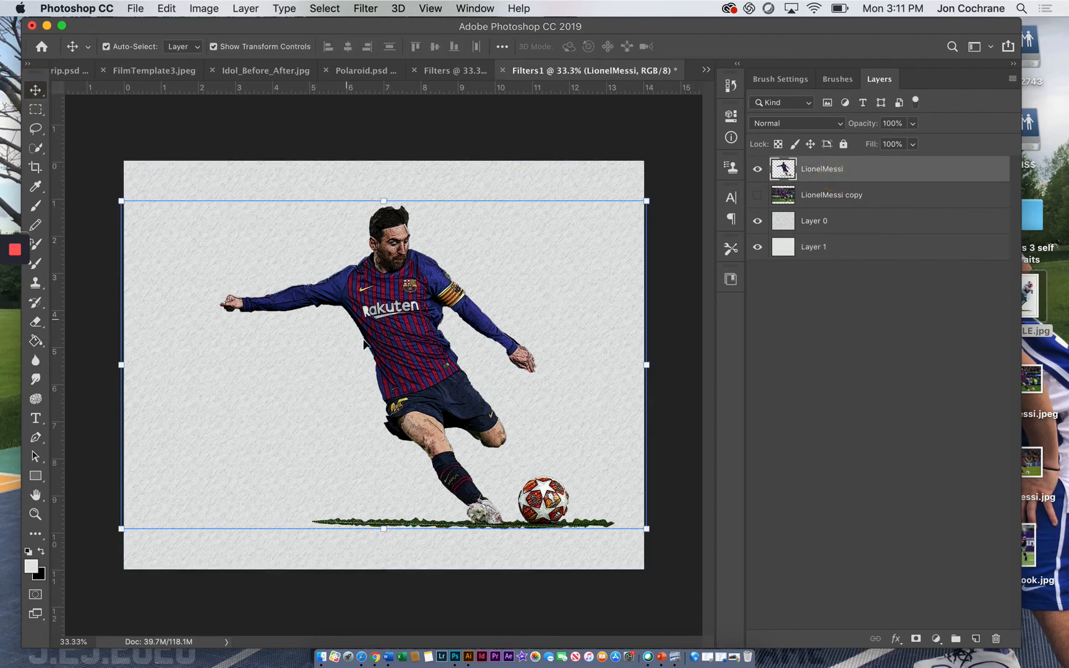
click(375, 11)
click(376, 70)
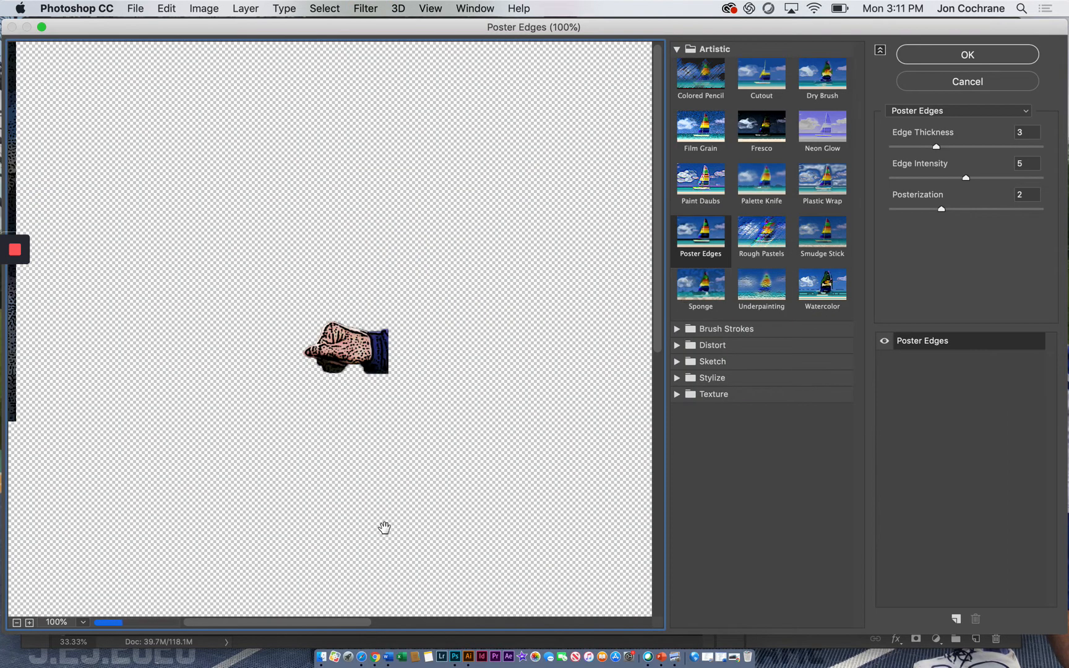
click(17, 622)
click(17, 622)
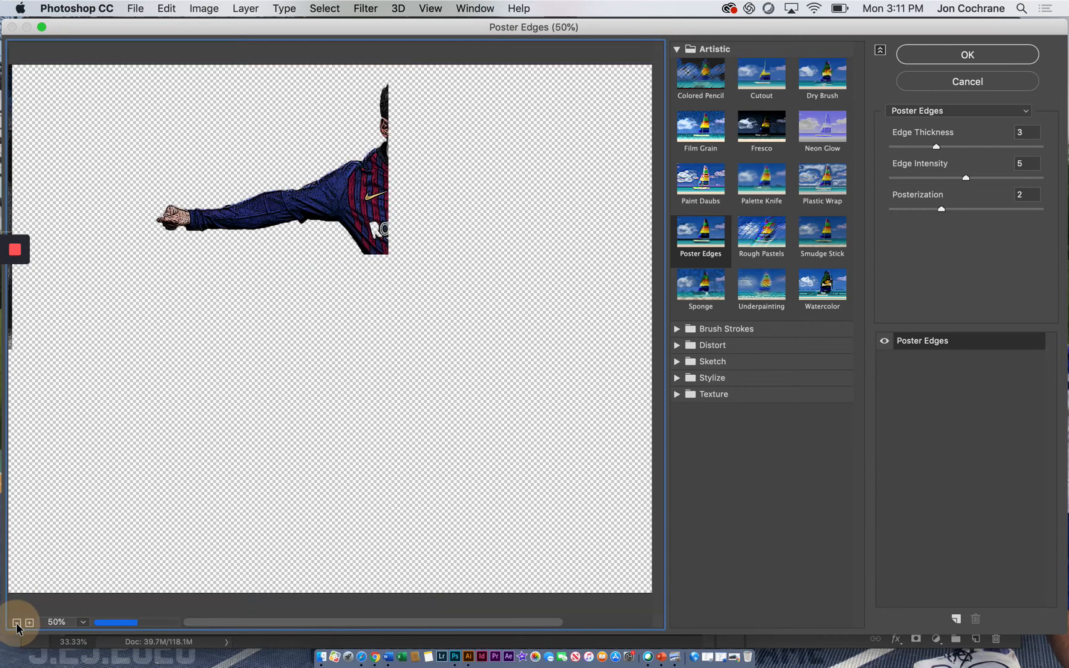
click(703, 235)
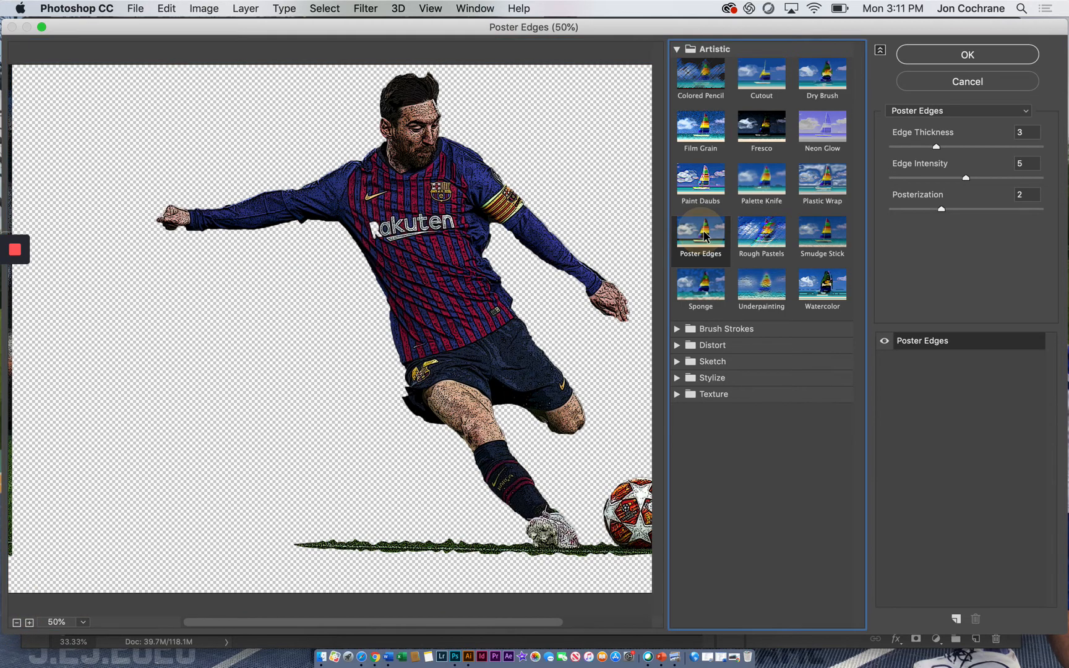
Step: Compare Smudge Stick, Palette Knife, Cutout and Dry Brush on the cutout, and apply Paint Daubs with brush size 8, sharpness 0 and type Simple
click(703, 180)
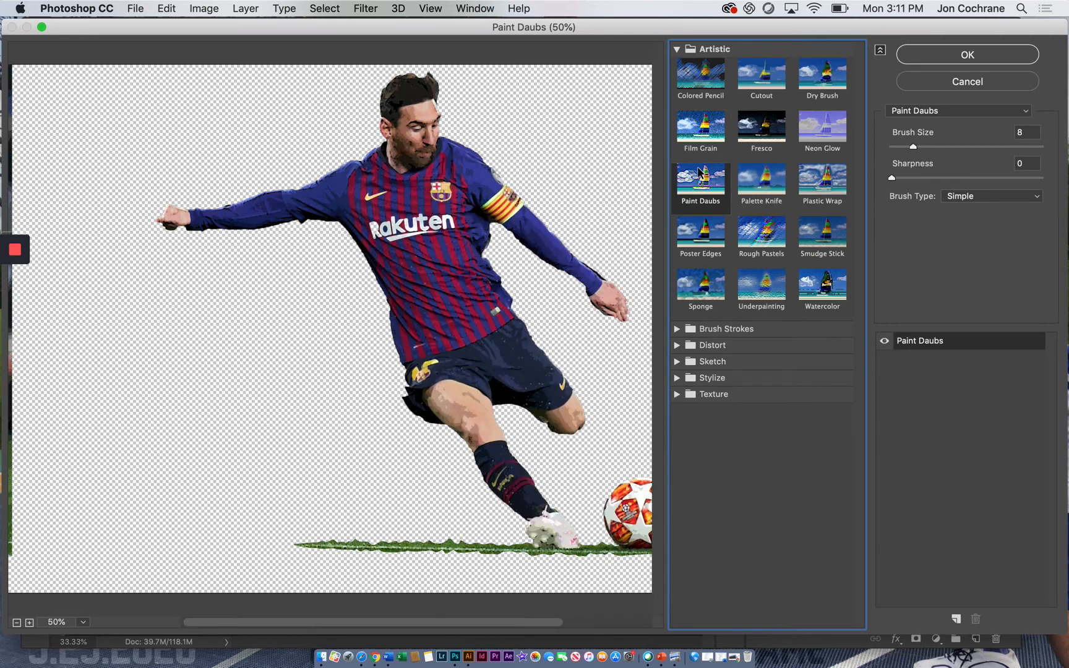
click(826, 242)
click(762, 183)
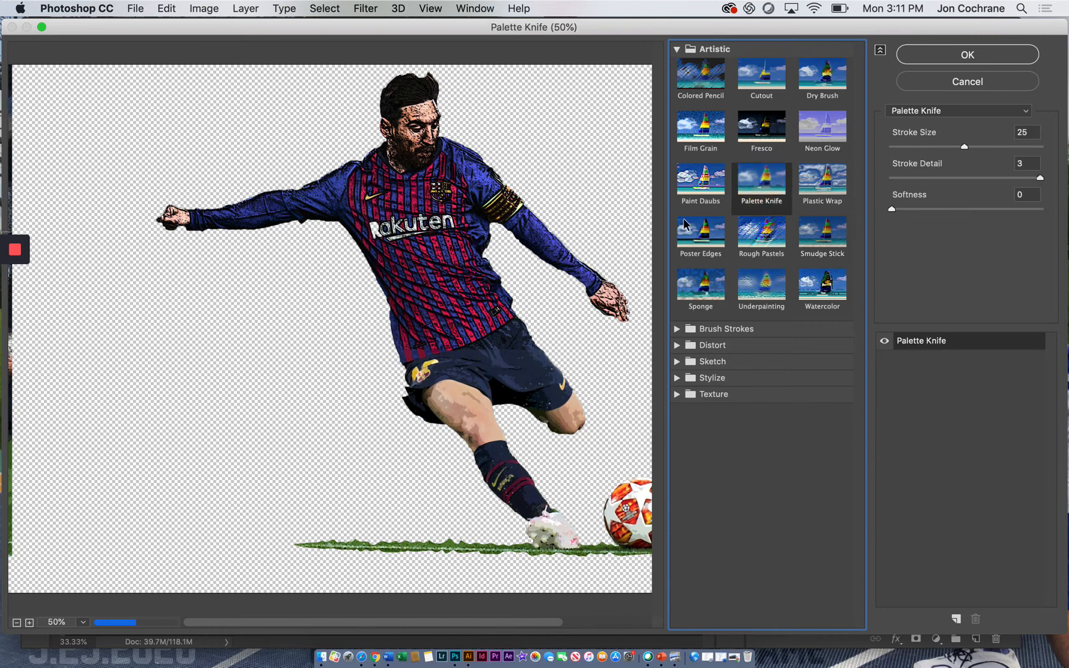
click(698, 181)
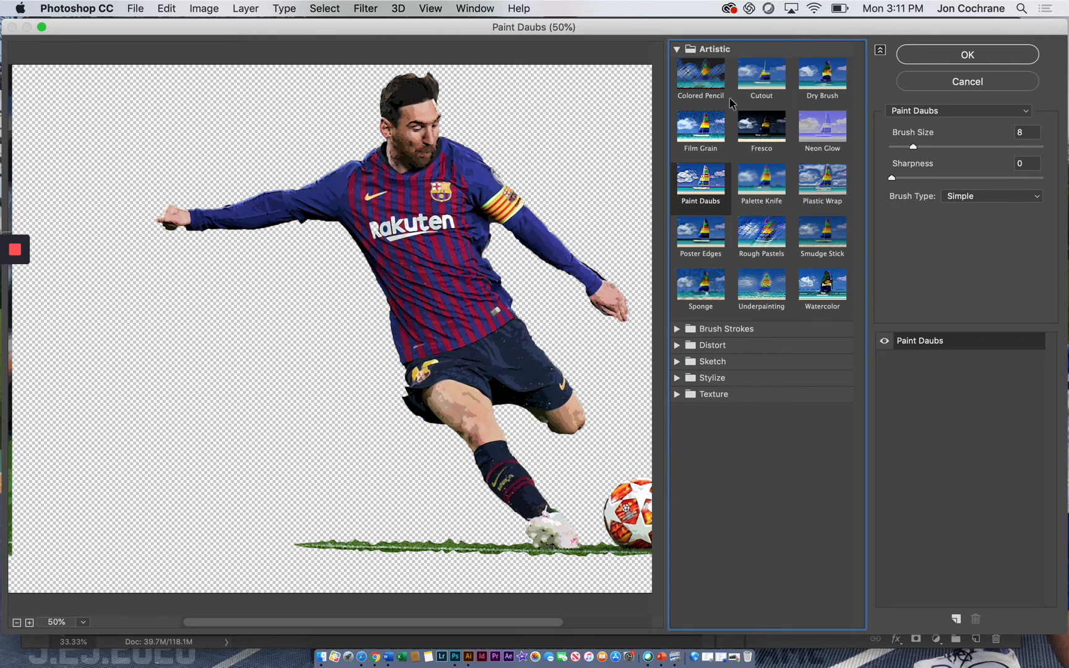
click(761, 75)
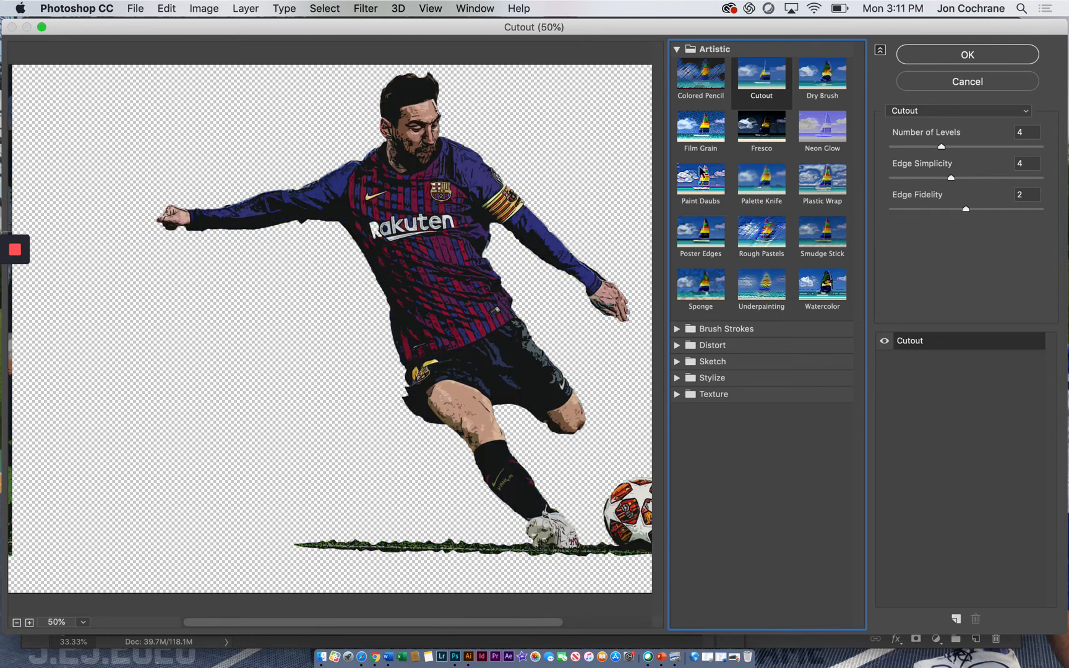
click(818, 77)
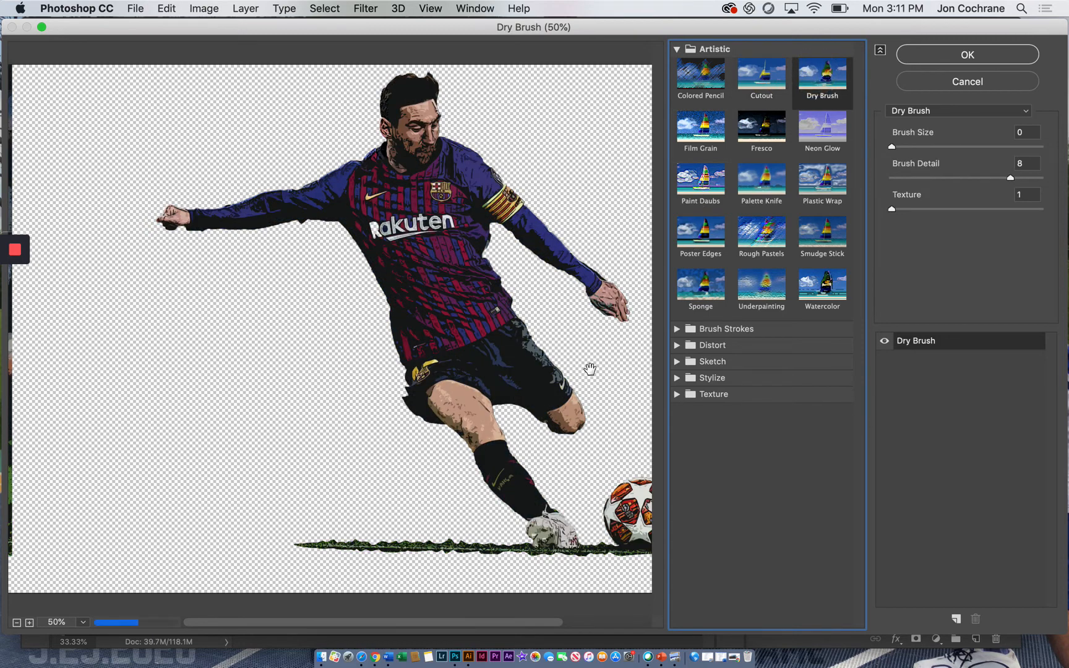
click(703, 237)
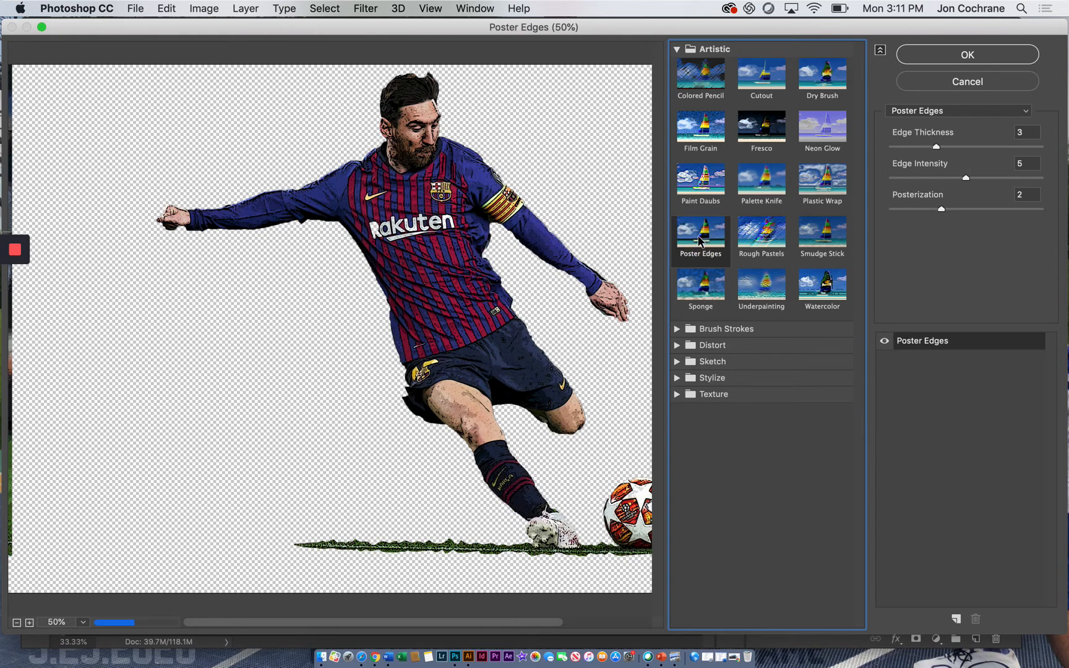
click(699, 183)
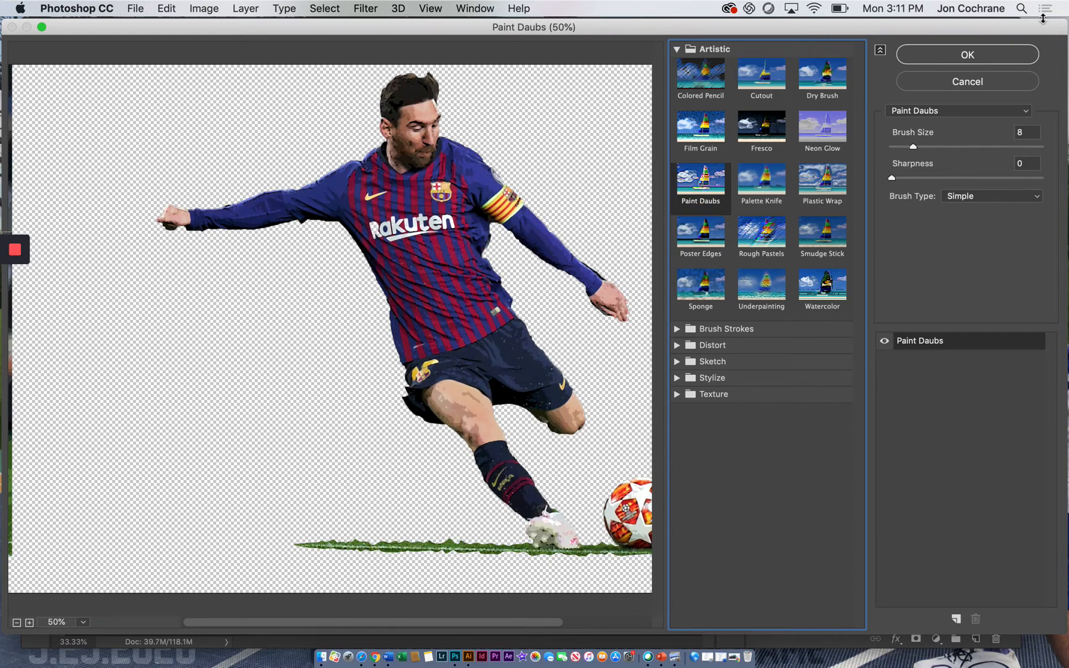
click(980, 57)
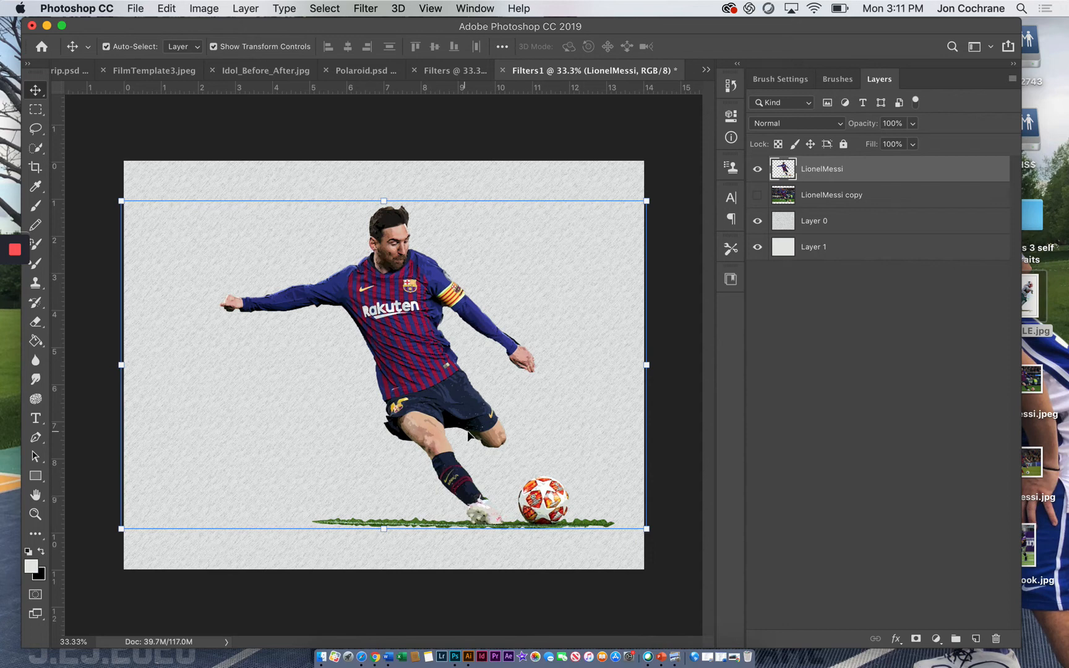
Step: Add a new layer above Layer 0 and choose the 2200 px splatter brush for painting
click(830, 224)
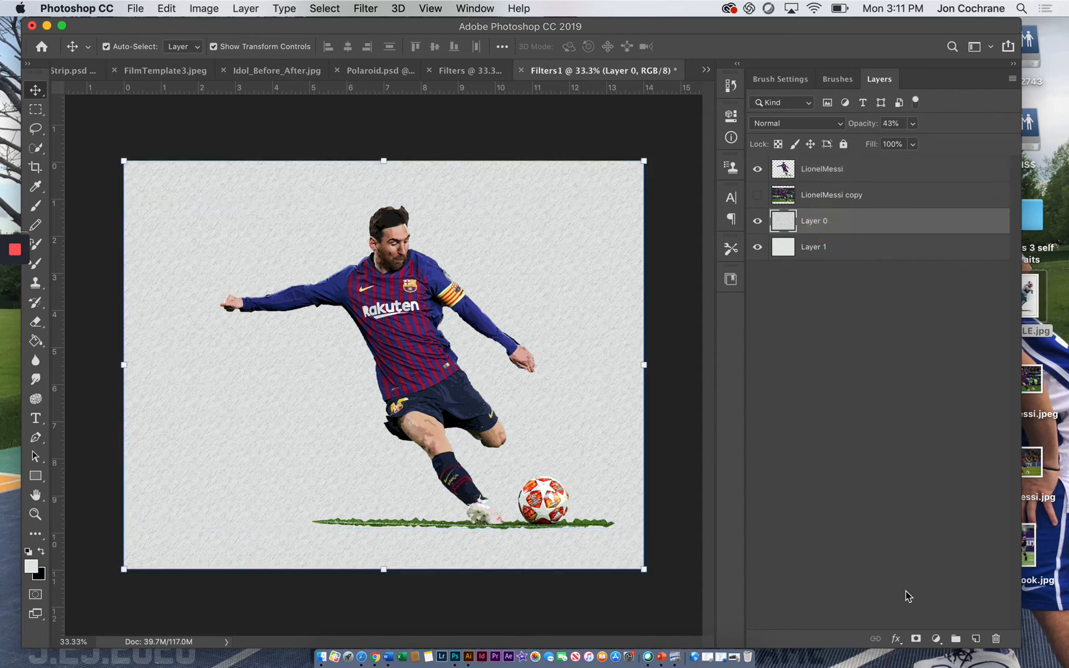
click(976, 641)
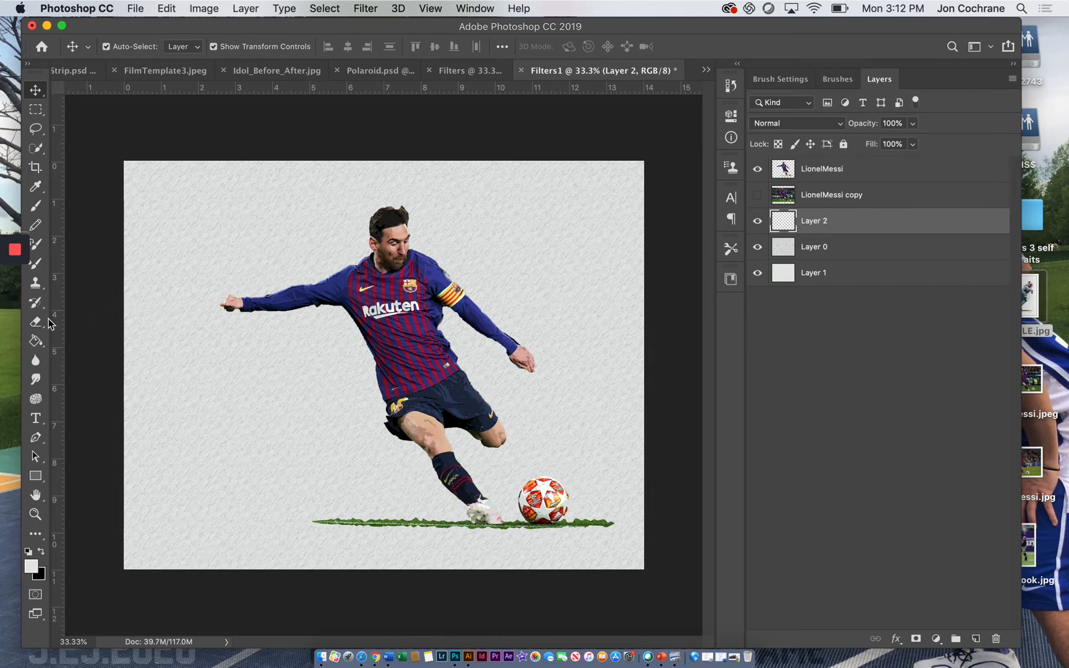
click(38, 209)
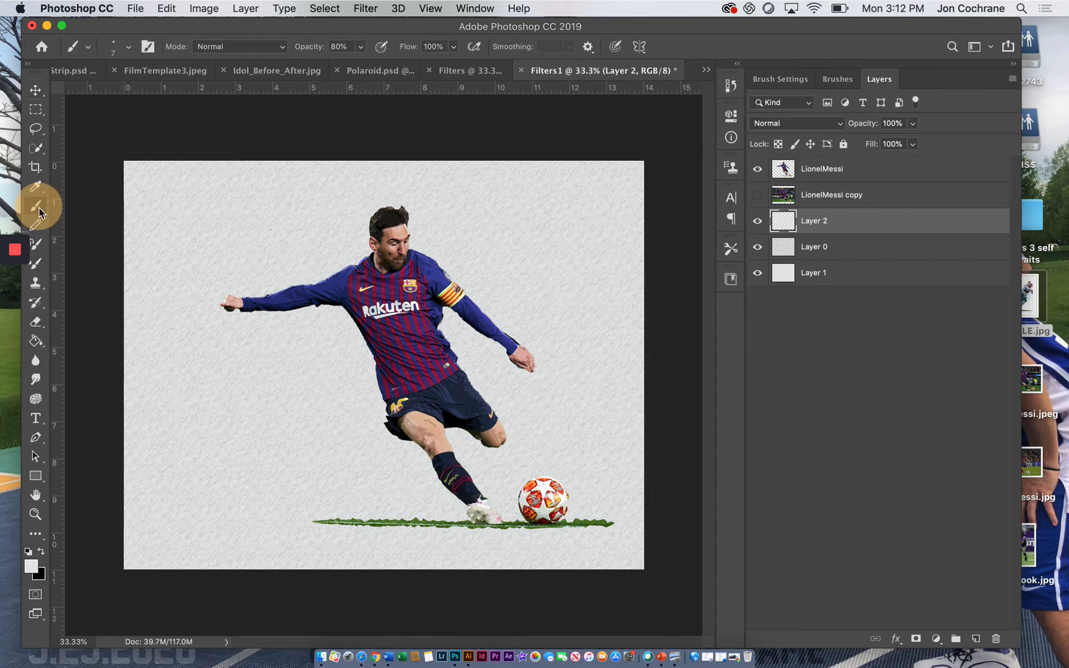
click(129, 47)
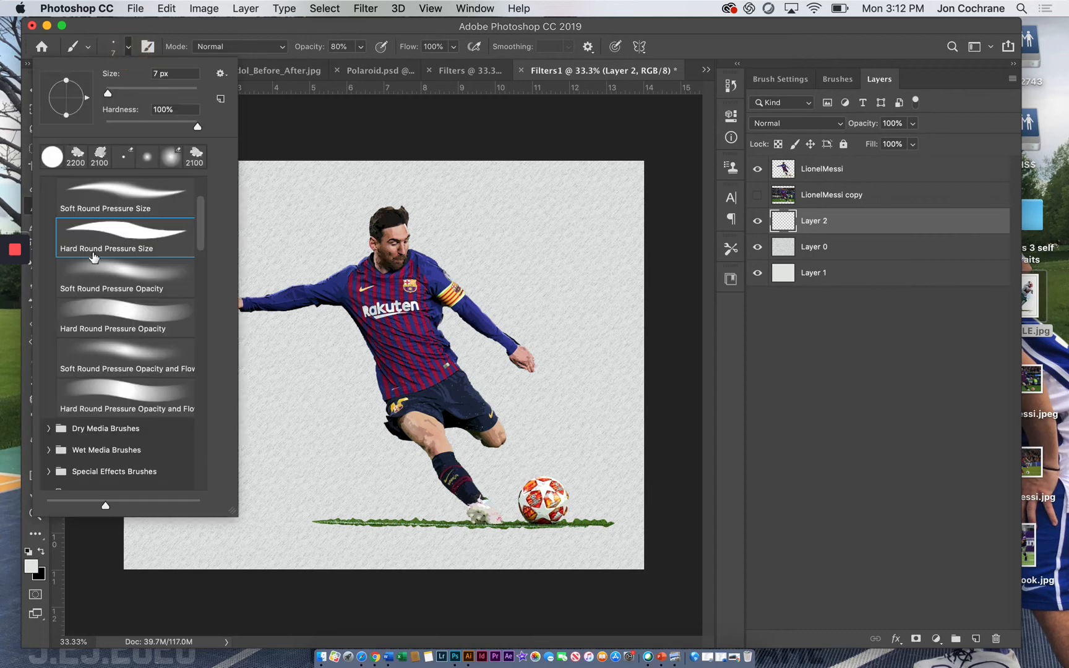
click(78, 157)
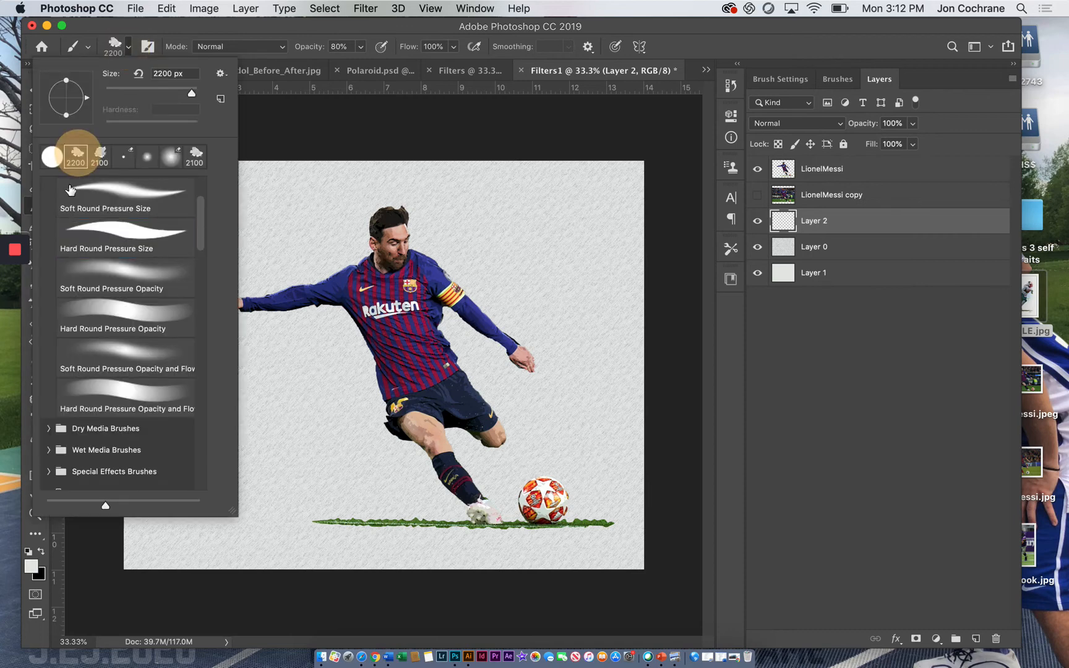
click(128, 51)
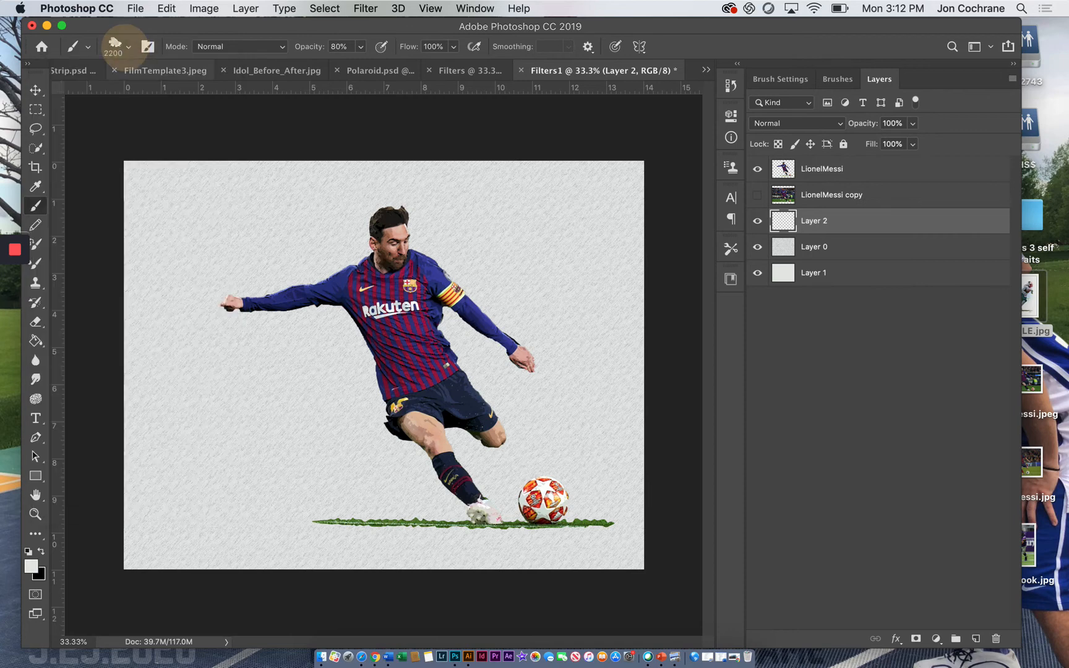
Step: Set the foreground color to bright red and the brush opacity to 49%
click(31, 566)
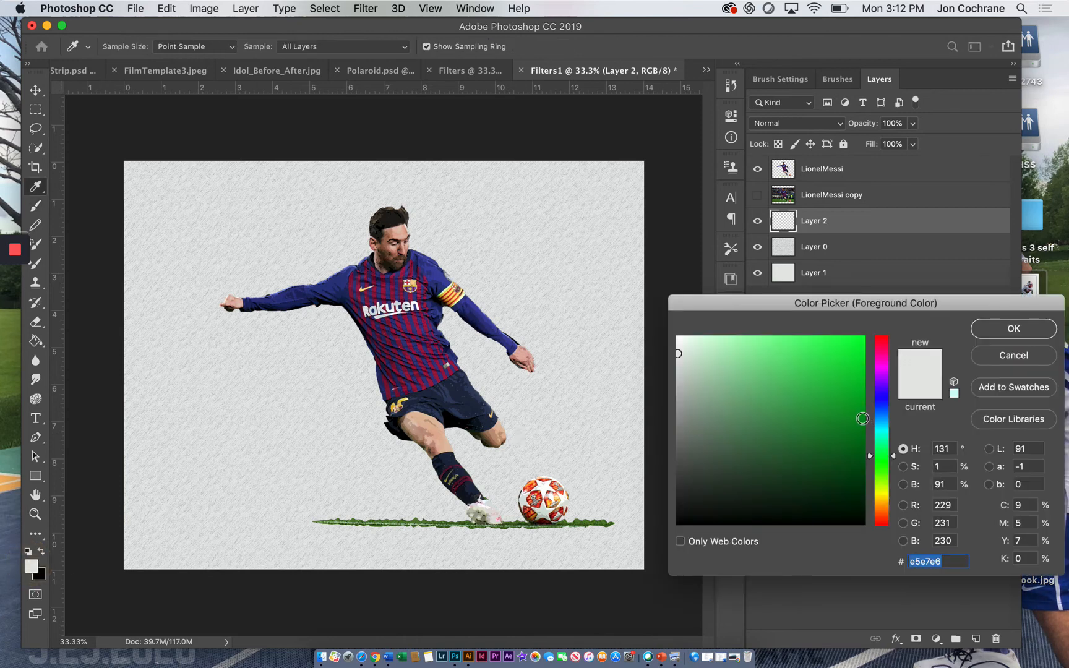
drag(882, 360, 881, 335)
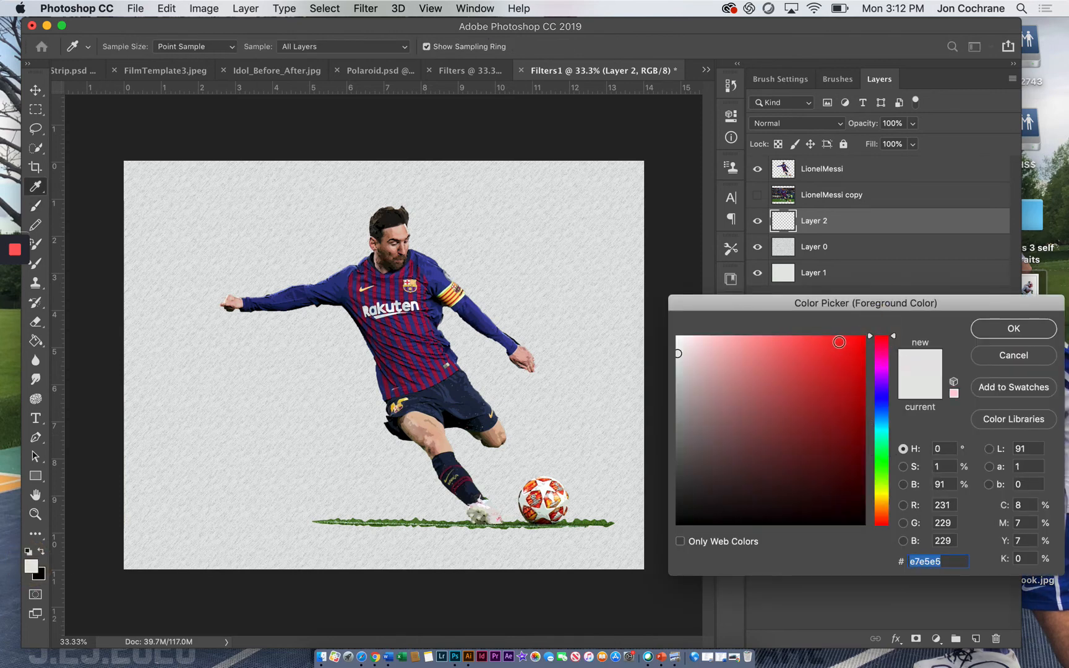
click(858, 349)
click(1014, 328)
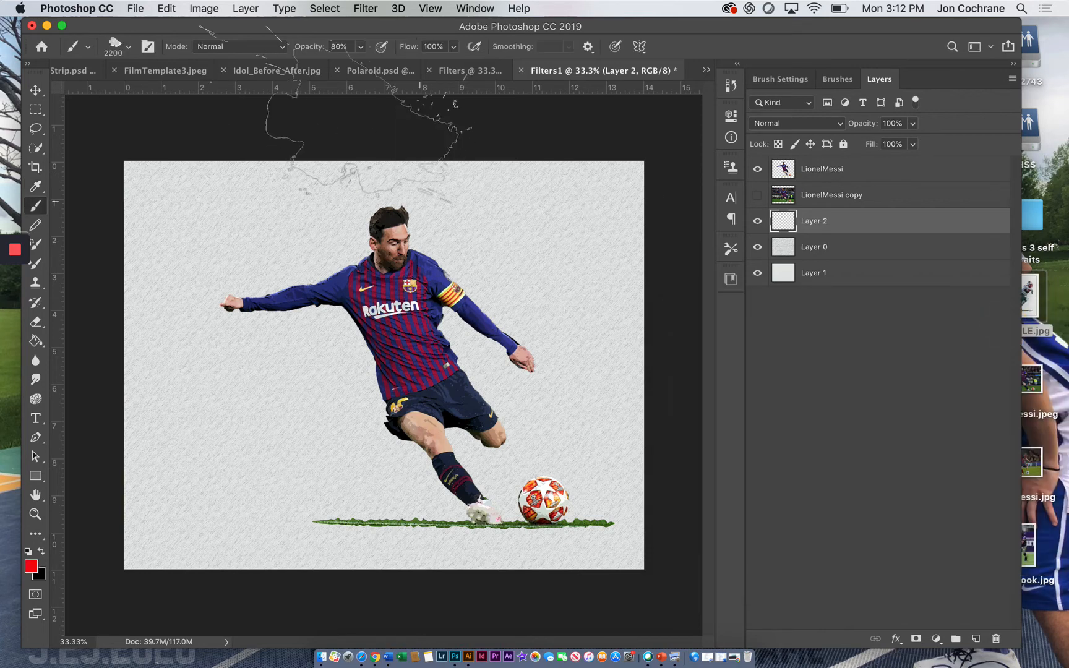
click(361, 47)
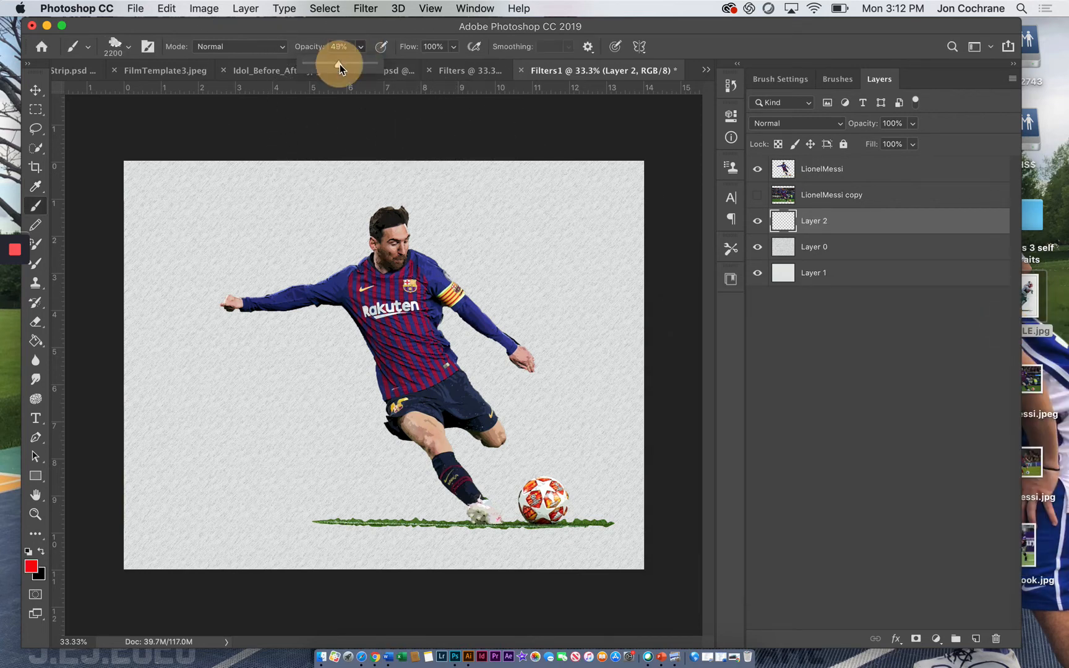
Step: Stamp overlapping red splatters behind the player on Layer 2 at different canvas rotations, enlarging the brush to 2500 px, and return the rotation to 0°
click(378, 354)
key(bracketright)
key(bracketright)
key(bracketright)
key(r)
mouse_move(378, 354)
mouse_down()
mouse_move(375, 341)
mouse_move(362, 362)
mouse_move(377, 330)
mouse_up()
key(b)
click(377, 337)
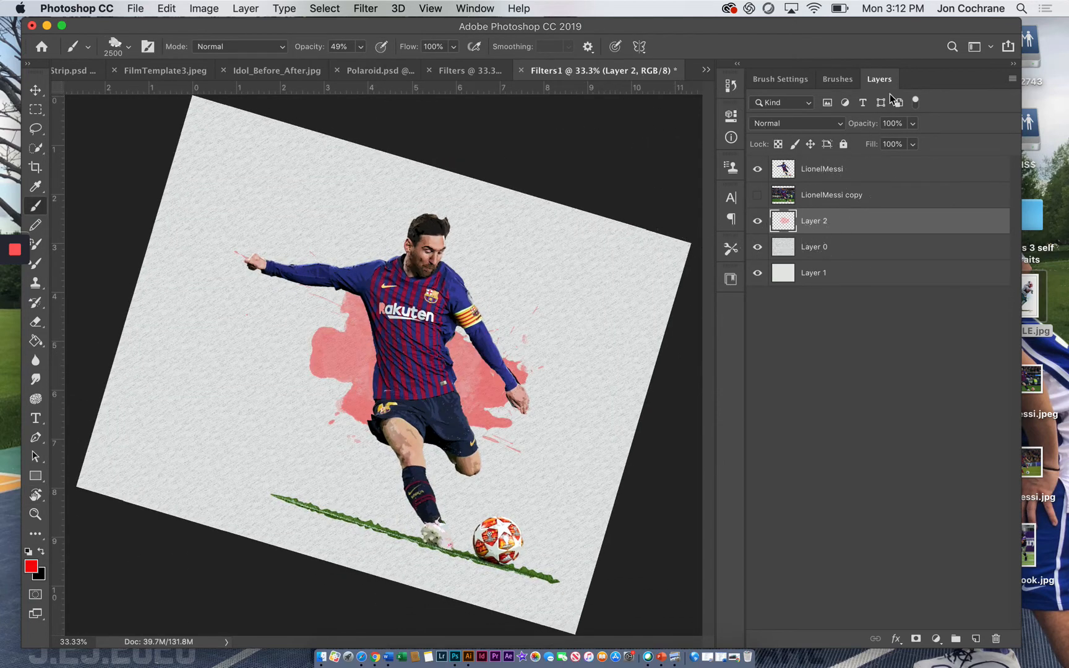
key(r)
mouse_move(387, 372)
mouse_down()
mouse_move(401, 359)
mouse_move(429, 373)
mouse_up()
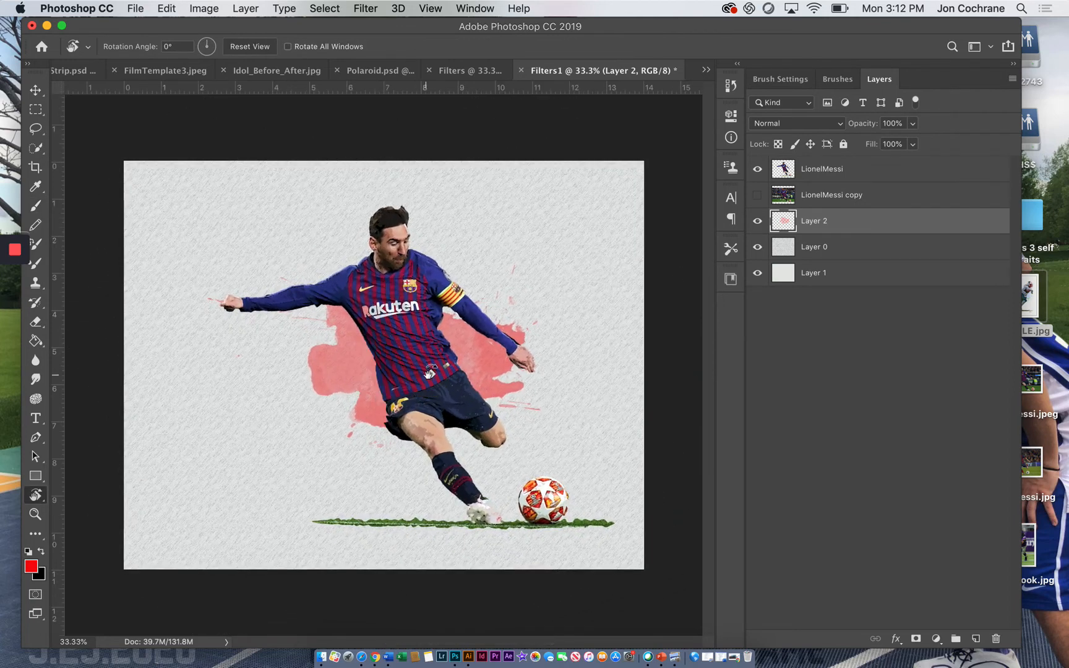
key(b)
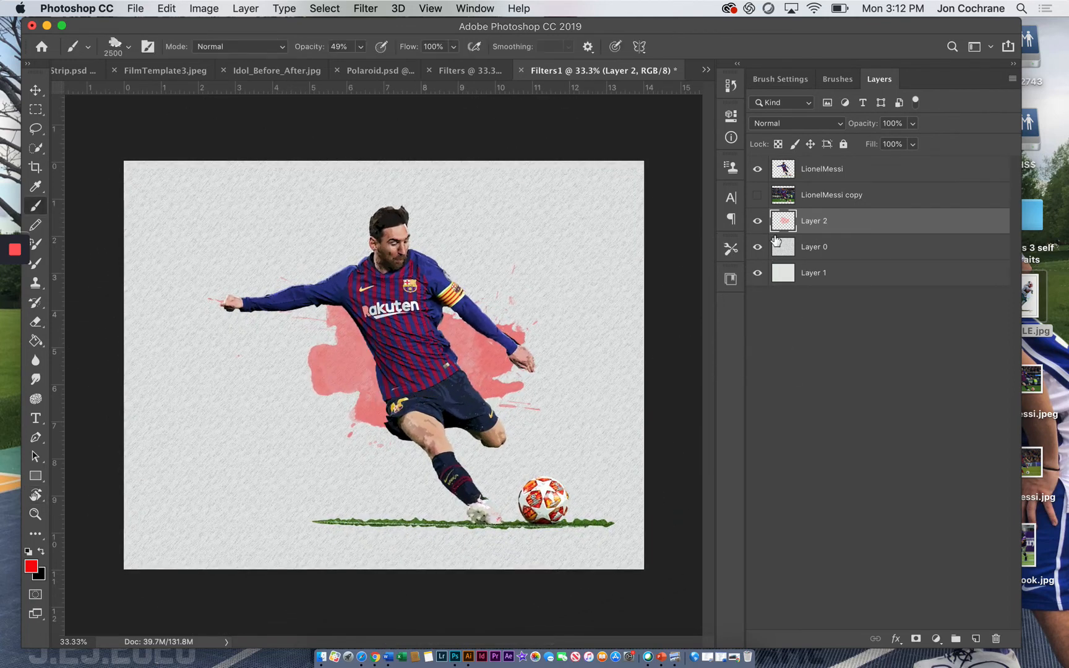
Step: Add a new layer above Layer 2 and set the foreground color to blue 092af4 for the brush
click(974, 643)
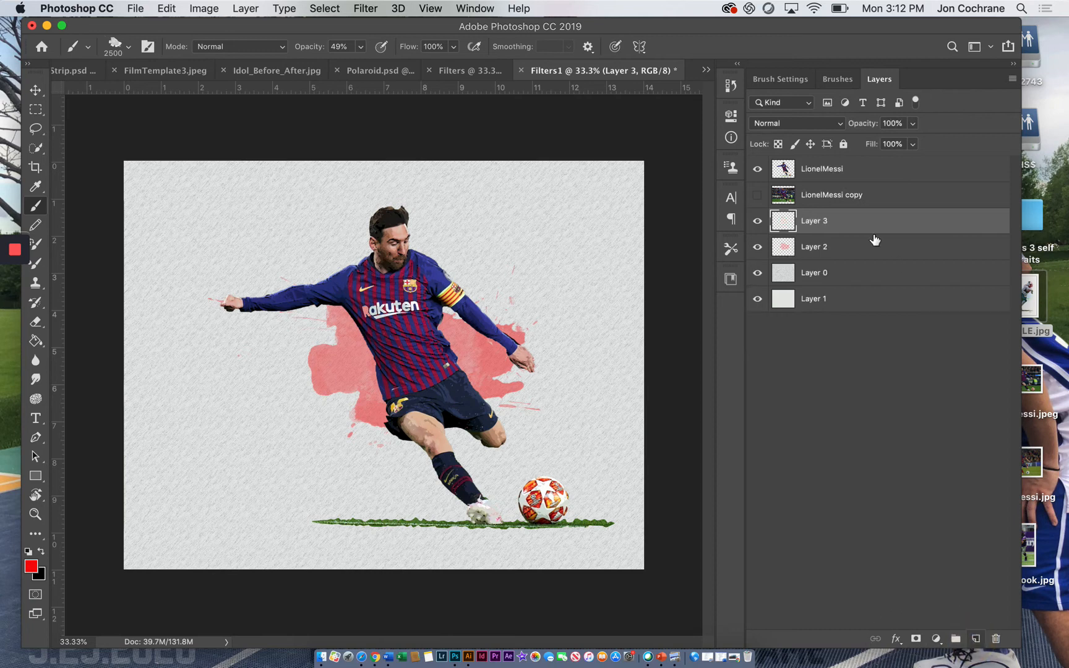
click(31, 566)
click(879, 403)
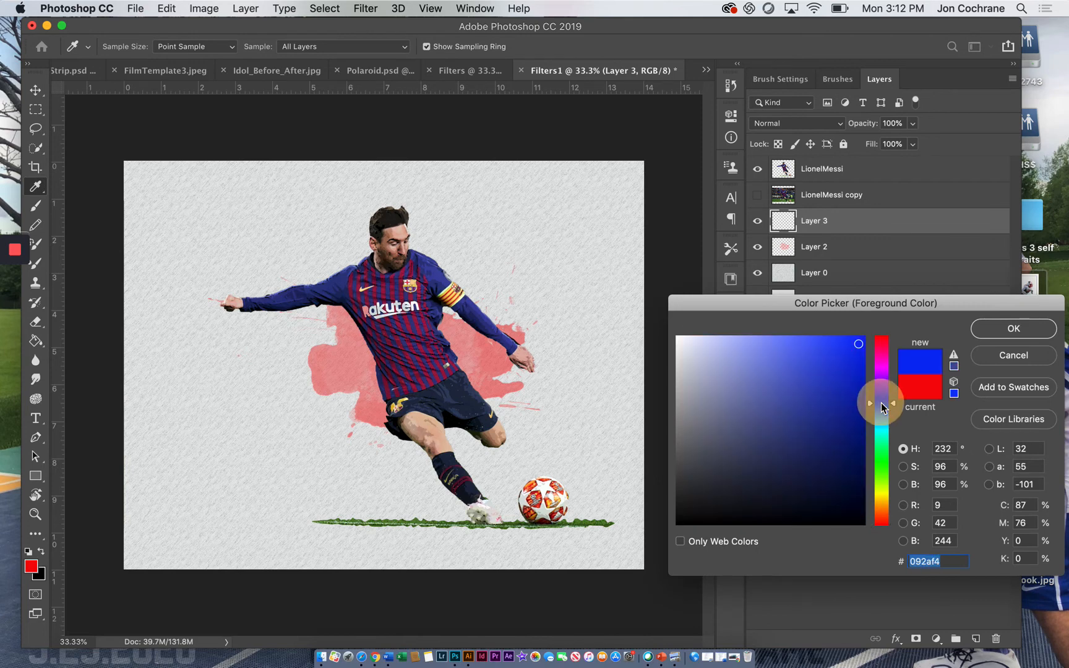
click(997, 330)
key(b)
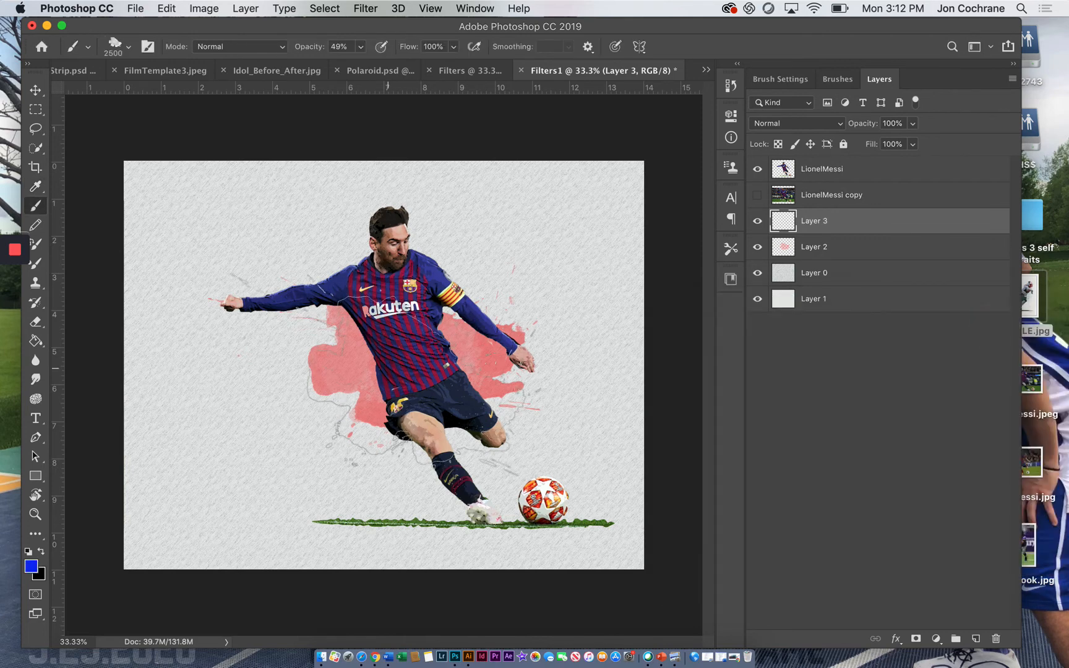
Step: Reduce the splatter brush to 1800 px and stamp two blue splatters behind the player, one around the torso and one around the thighs
key(bracketleft)
key(bracketleft)
key(bracketleft)
key(bracketleft)
key(bracketleft)
key(bracketleft)
key(bracketleft)
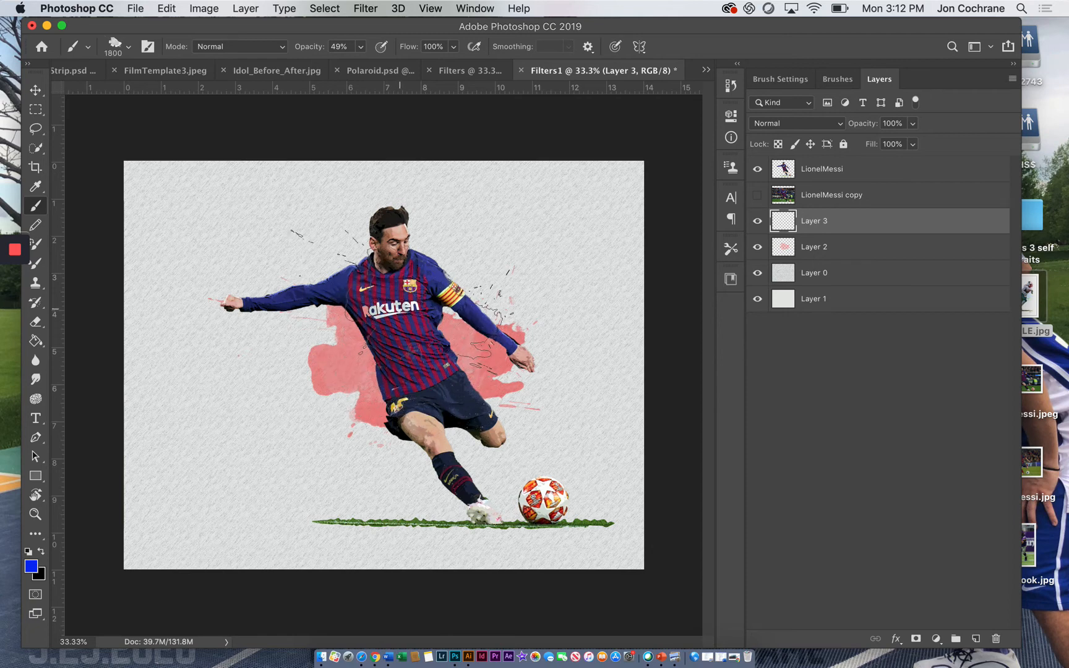
click(408, 303)
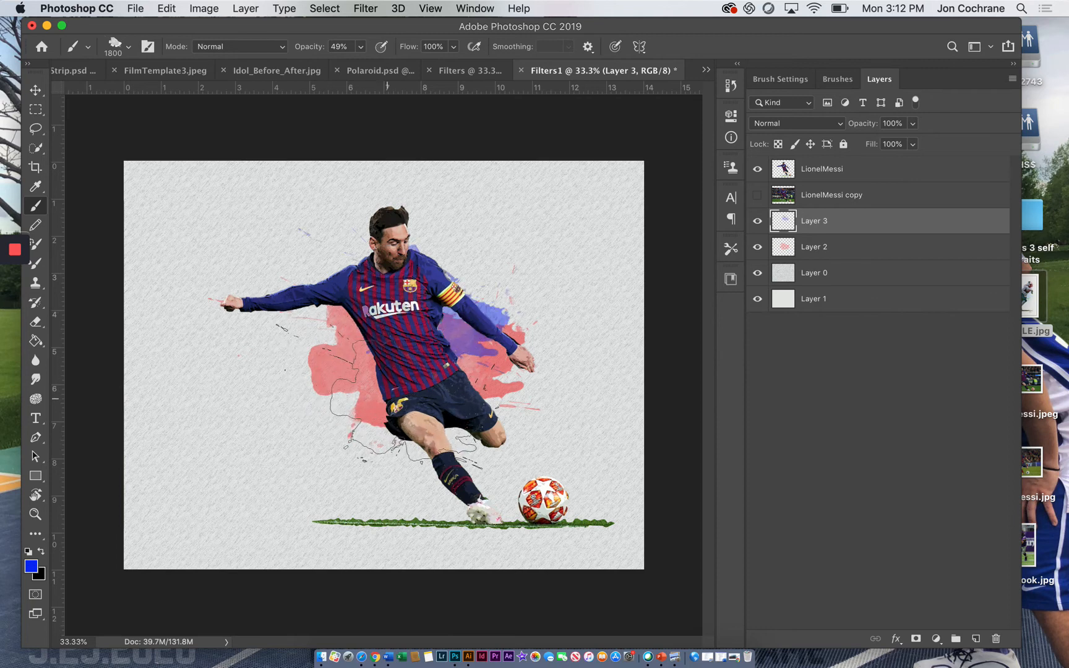
click(377, 405)
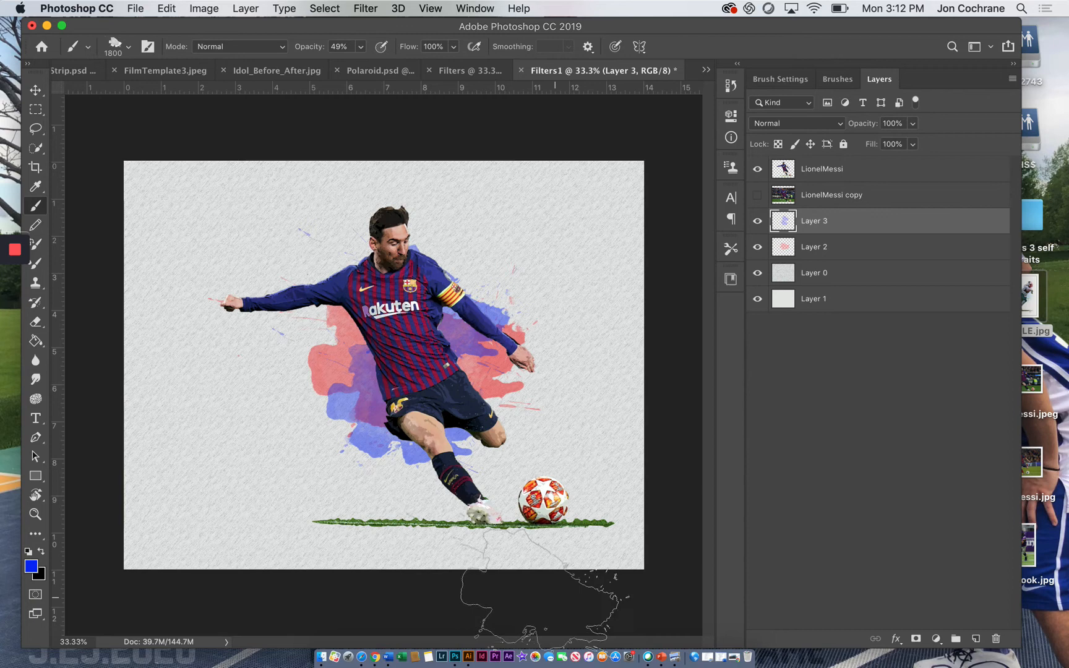
Step: Merge the red splatter on Layer 2 and the blue splatter on Layer 3 into one layer
click(912, 125)
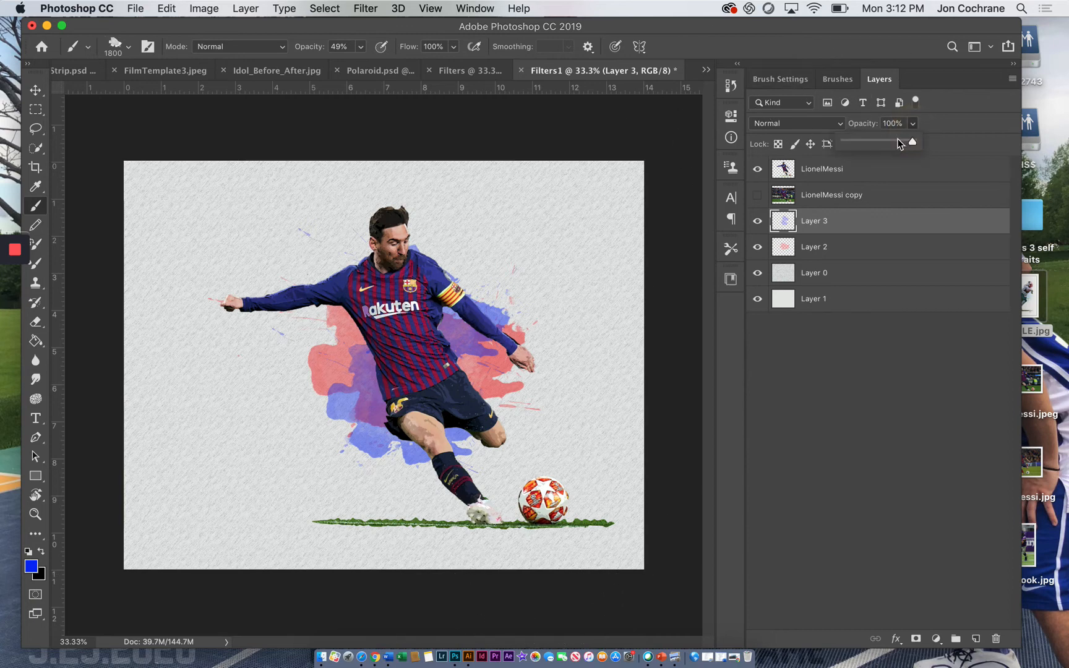
click(815, 251)
shift+click(816, 250)
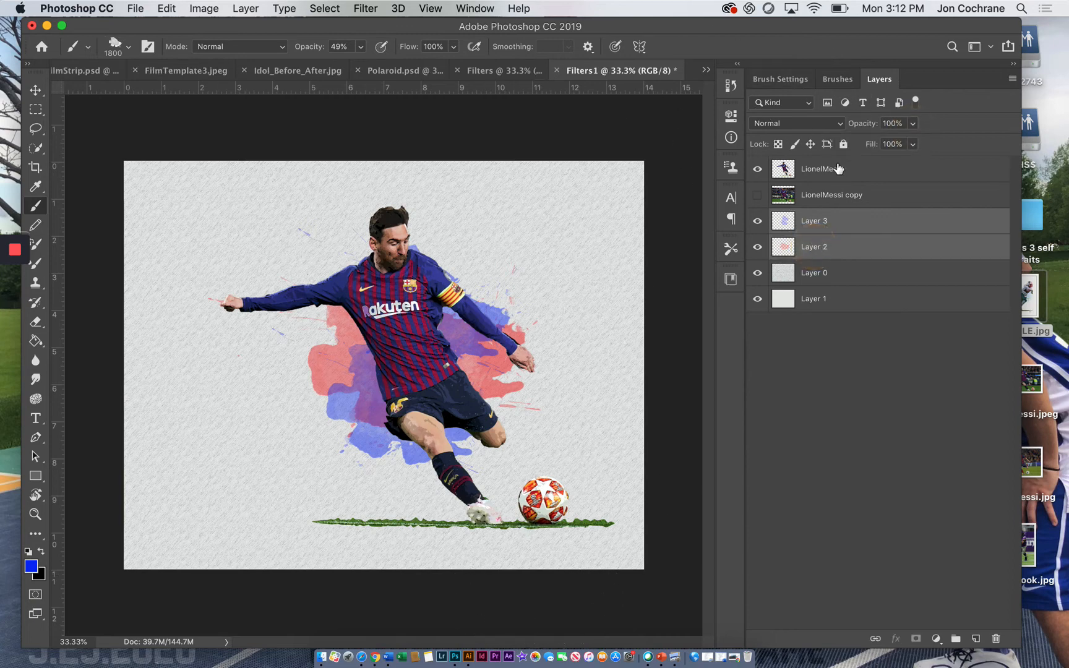
right_click(841, 243)
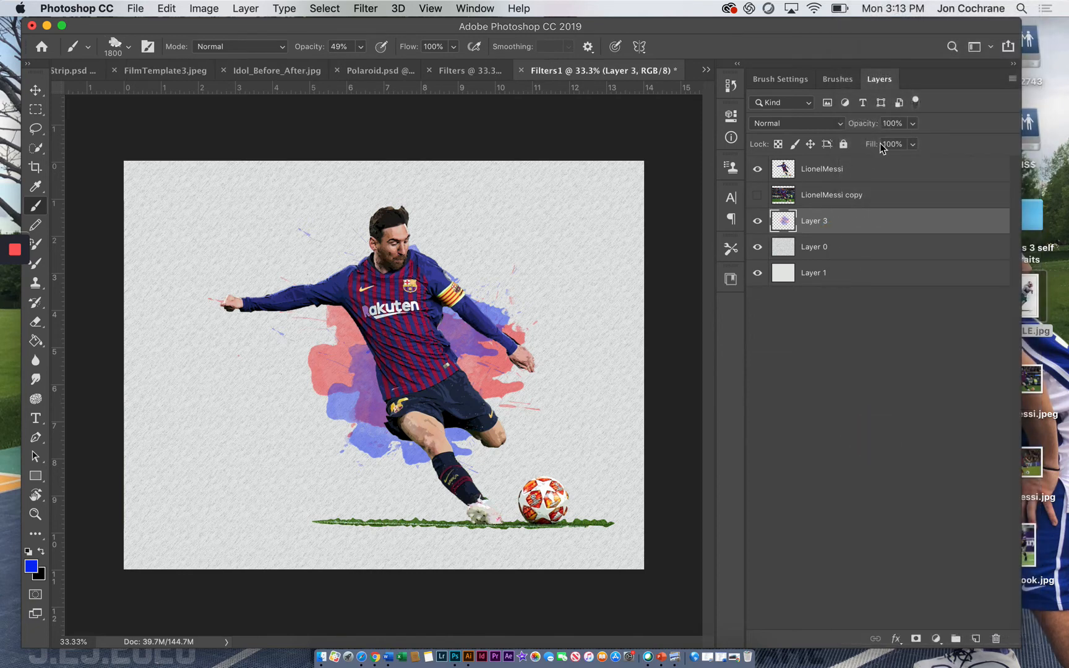
Step: Reduce the opacity of the merged splatter layer, Layer 3, to 41%
drag(912, 123, 875, 142)
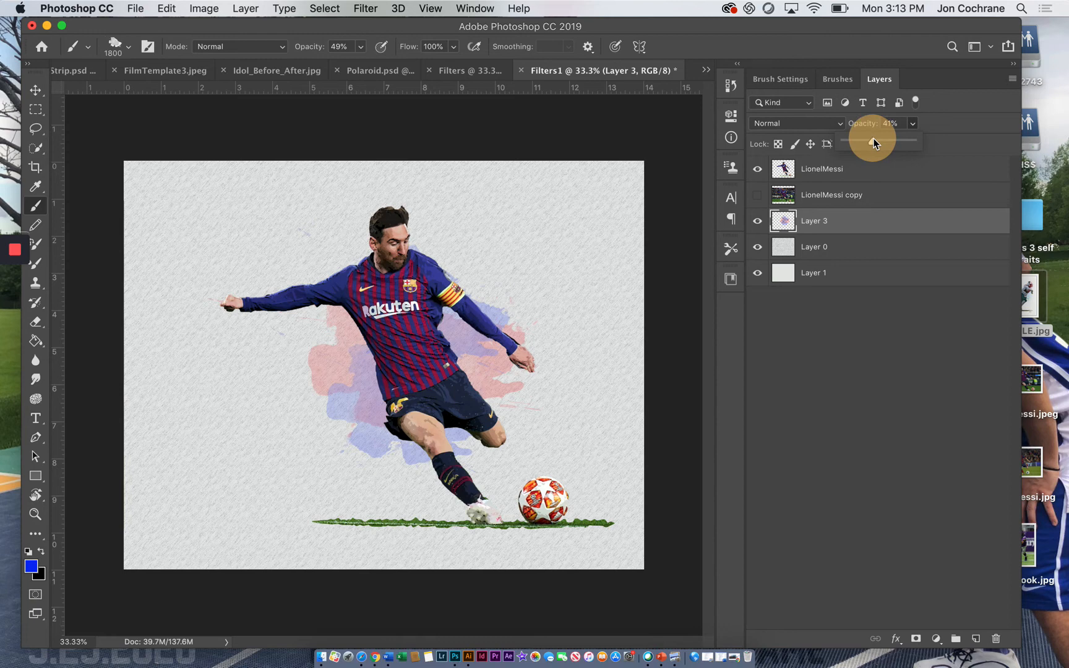
drag(875, 143, 874, 142)
click(829, 221)
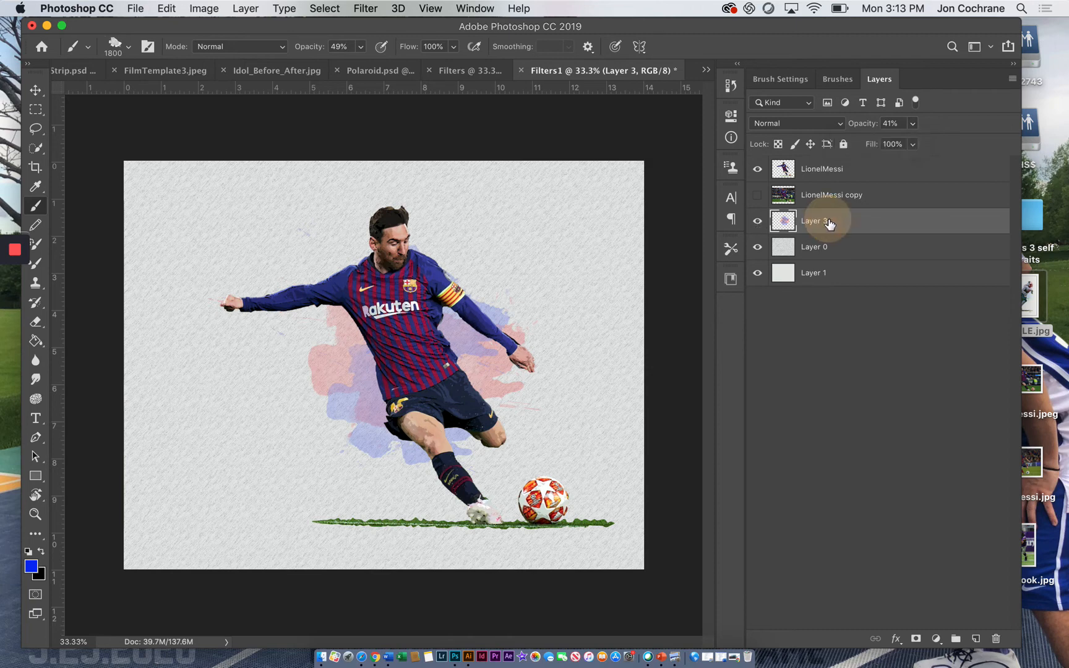
key(Delete)
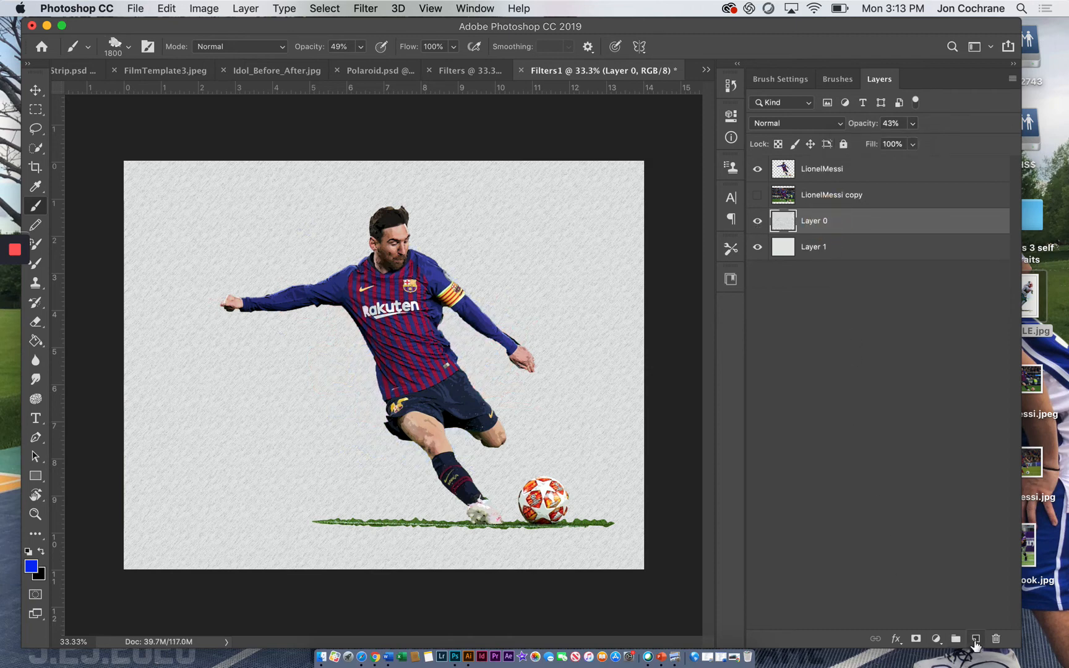
click(976, 639)
key(super+z)
key(super+z)
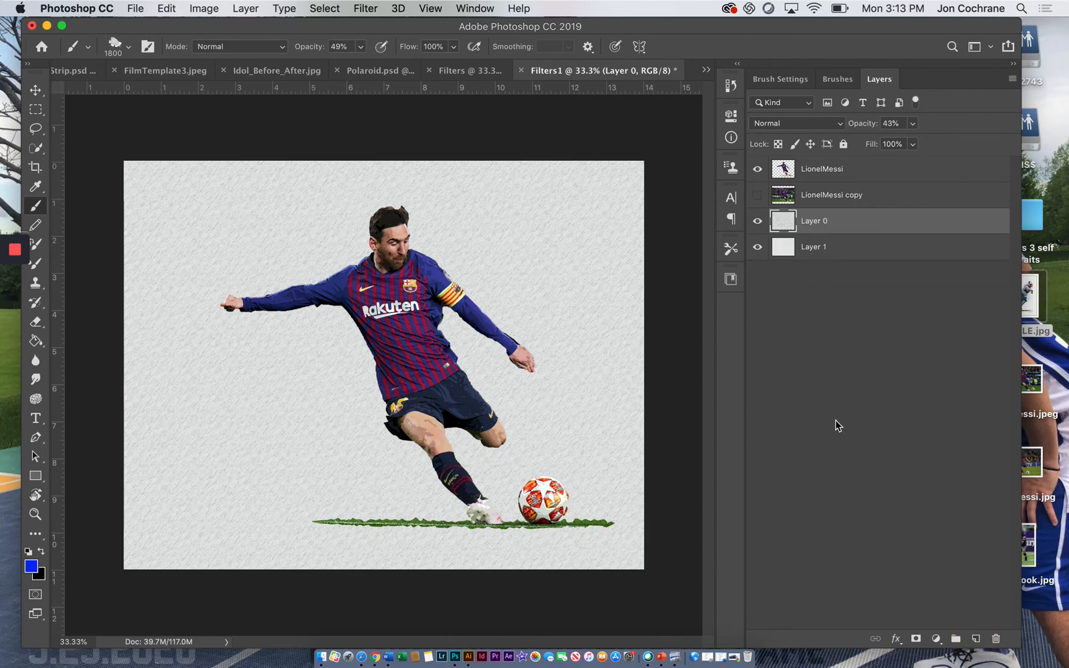
Step: Hide the merged splatter on Layer 3 and add a new layer above it
click(757, 221)
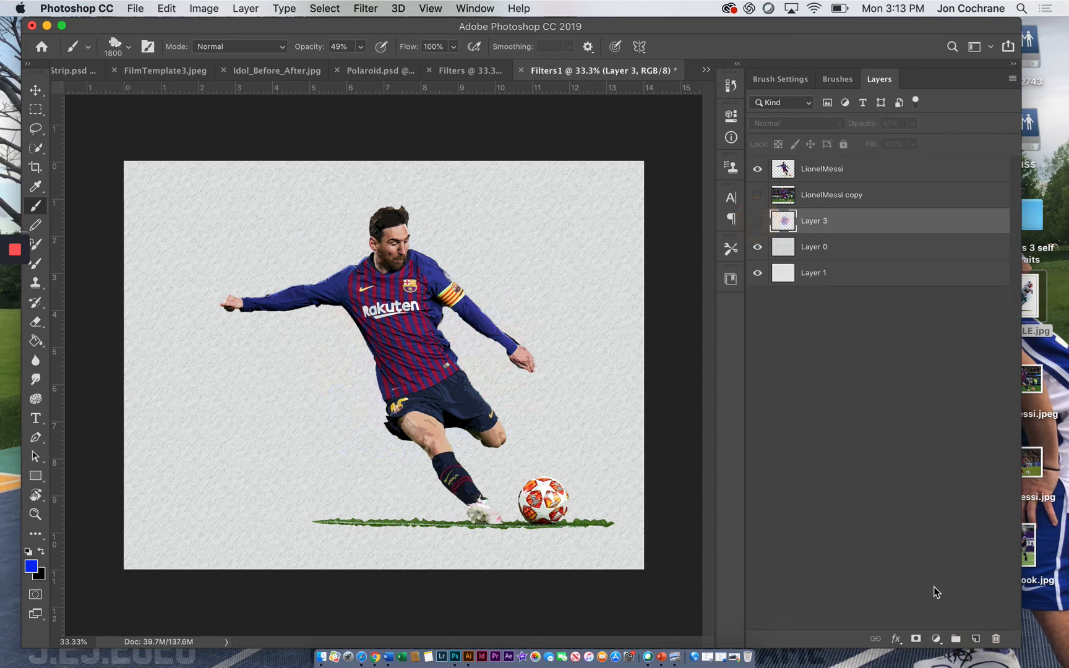
click(977, 639)
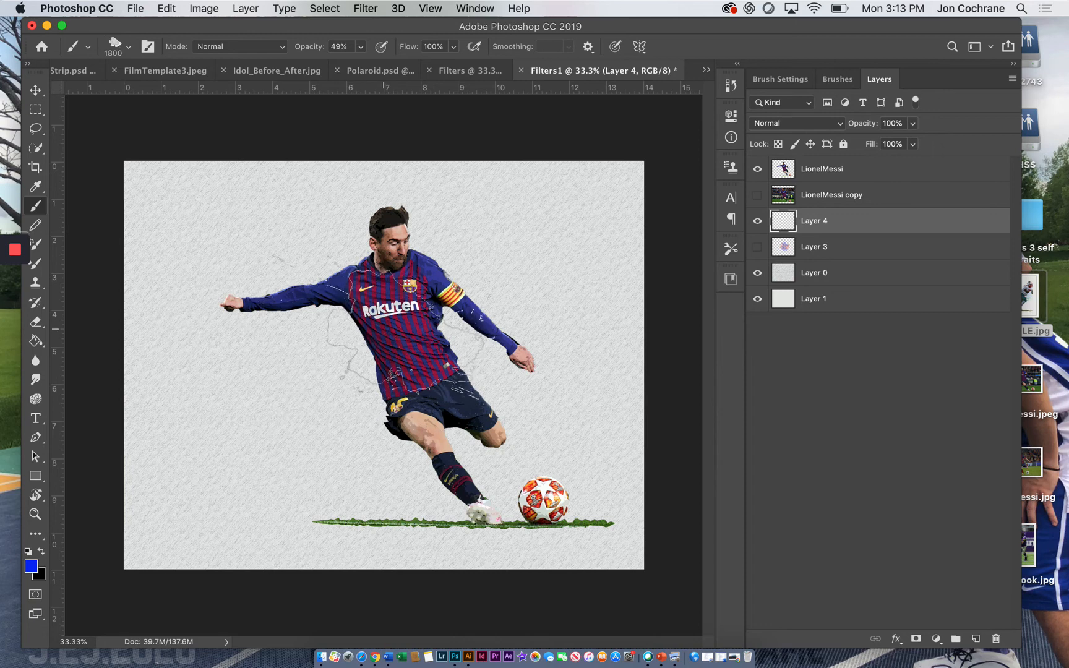
Step: Stamp a 2200 px splatter in red f40909 behind the player on the rotated canvas and set Layer 4's opacity to 52%
key(r)
drag(384, 329, 403, 334)
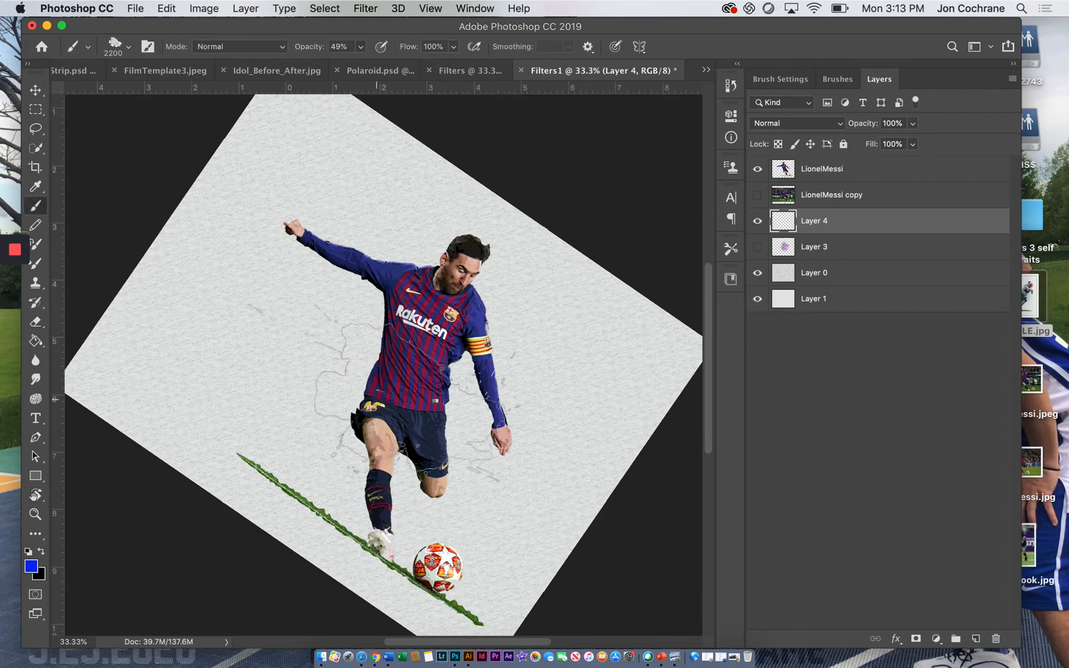
click(31, 567)
drag(882, 356, 875, 328)
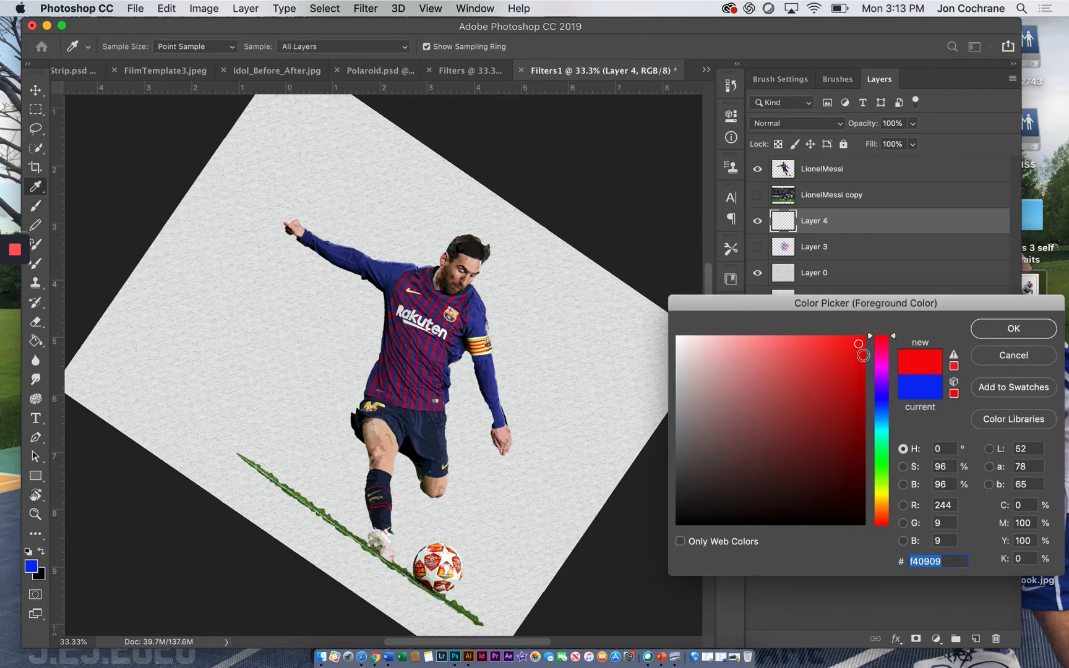
click(1014, 329)
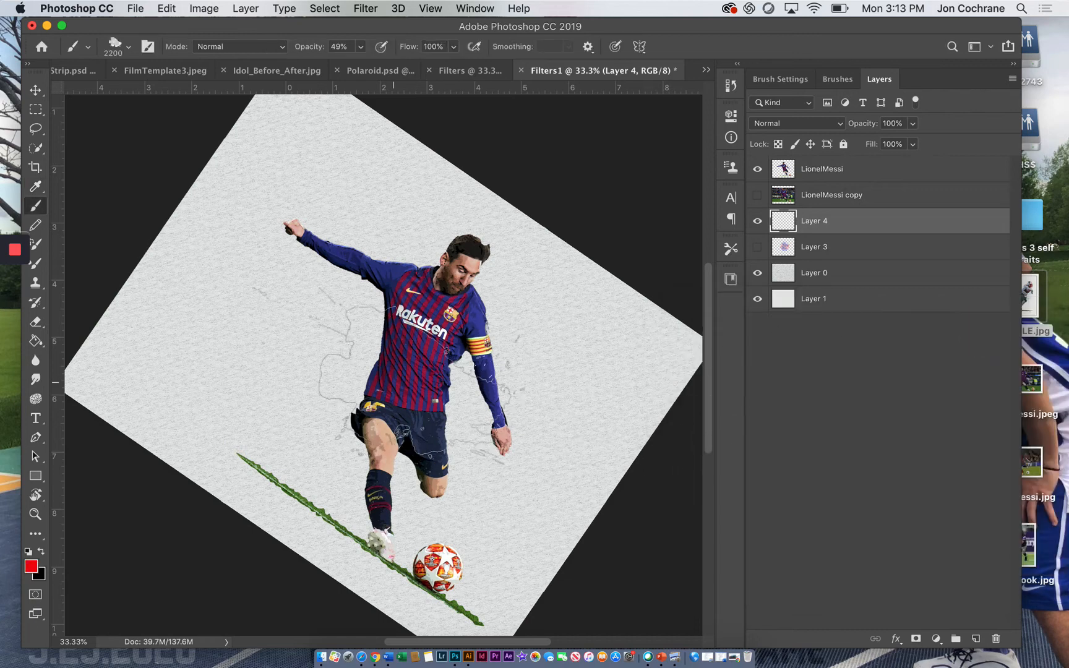
click(381, 370)
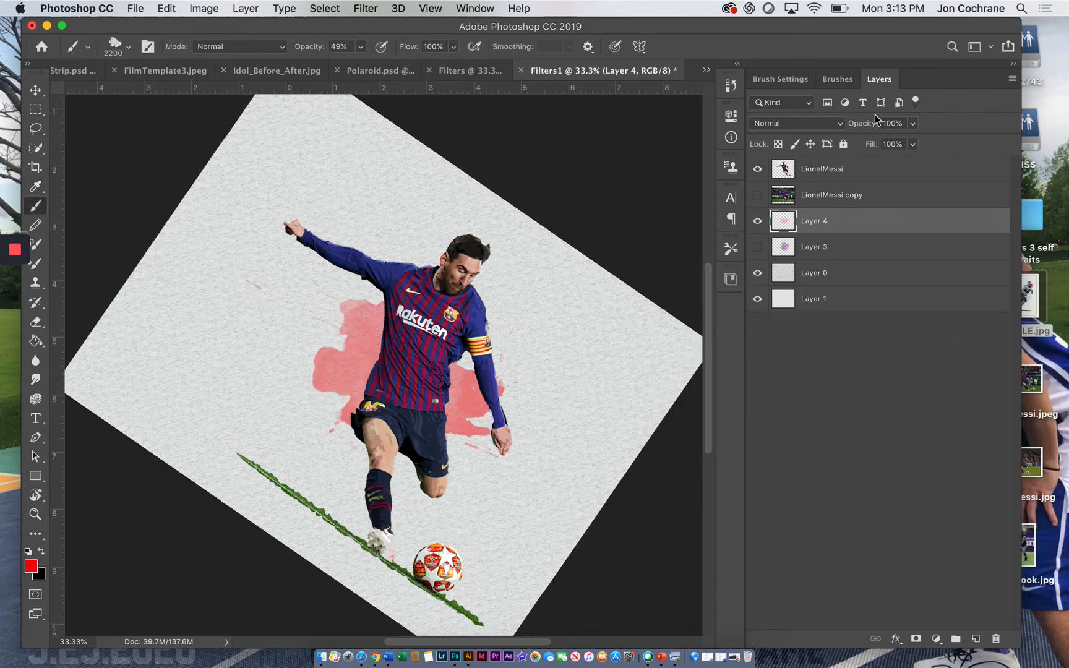
click(912, 126)
drag(887, 142, 885, 142)
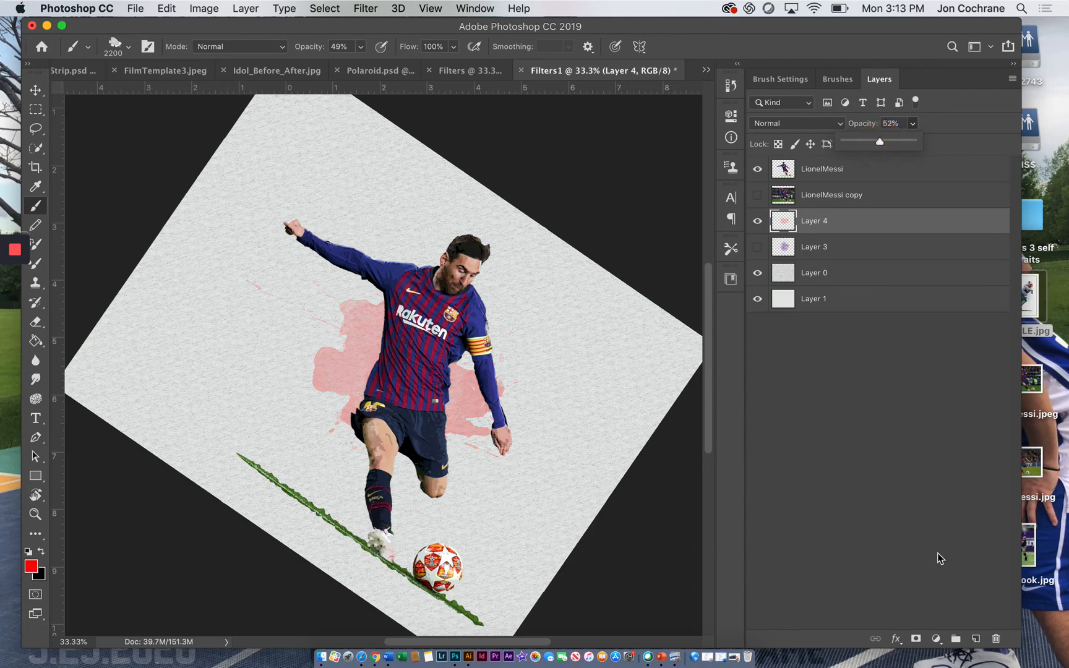
Step: Return the canvas rotation to 0° and add a new layer above Layer 4
key(r)
mouse_move(635, 363)
mouse_down()
mouse_move(640, 227)
mouse_move(640, 236)
mouse_up()
key(b)
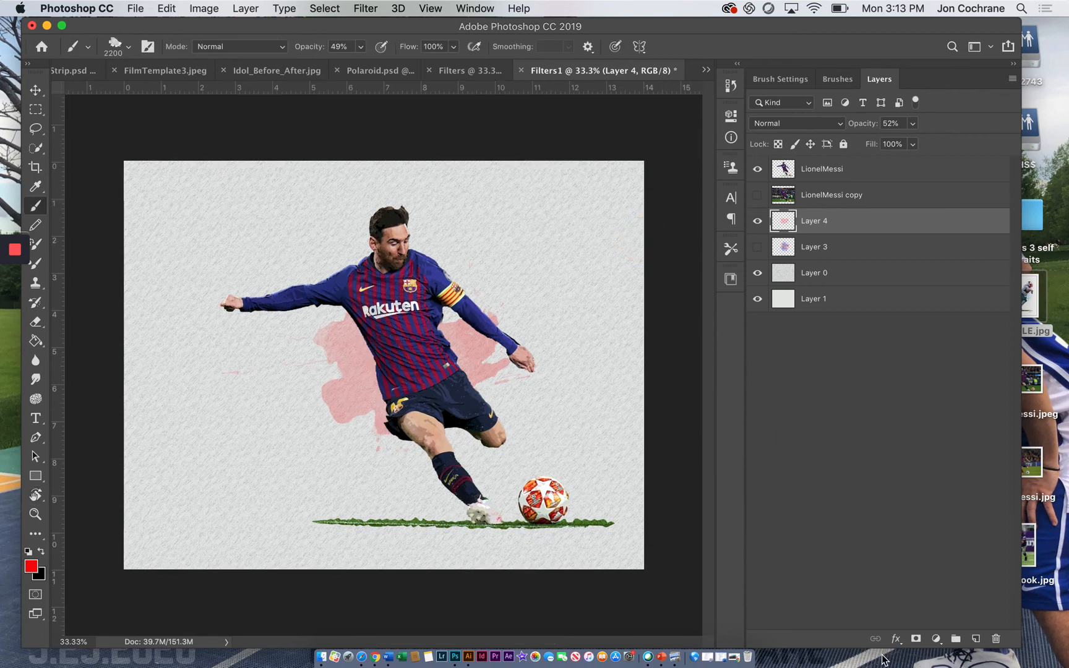
click(976, 639)
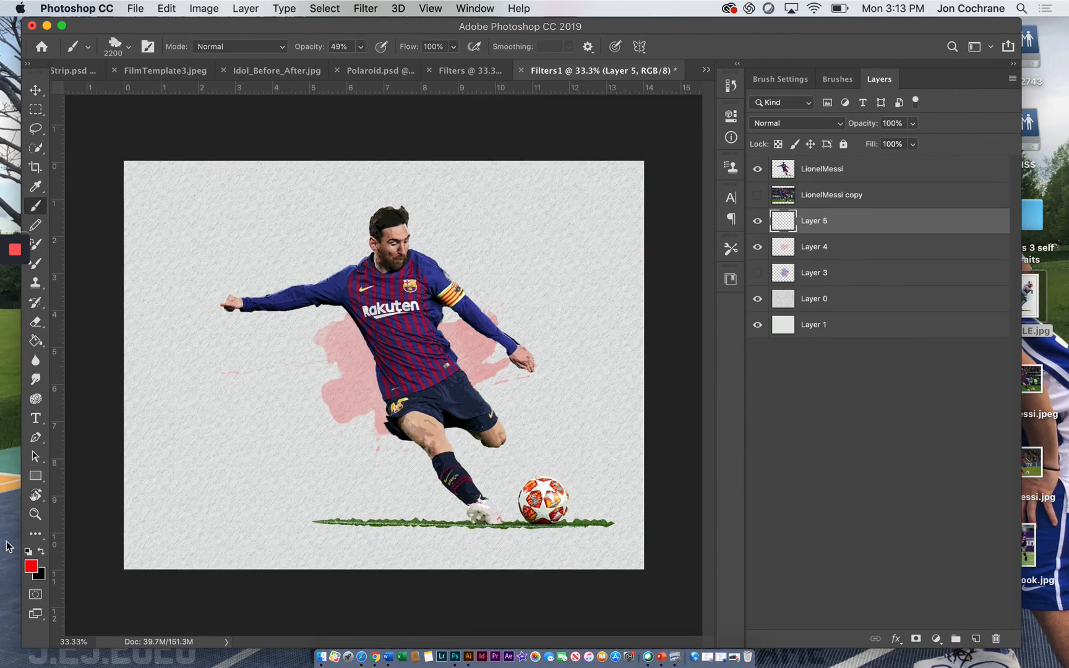
Step: Try the third Dried Blood Splatters brush at 675 px with a red test stamp beside the player
click(115, 45)
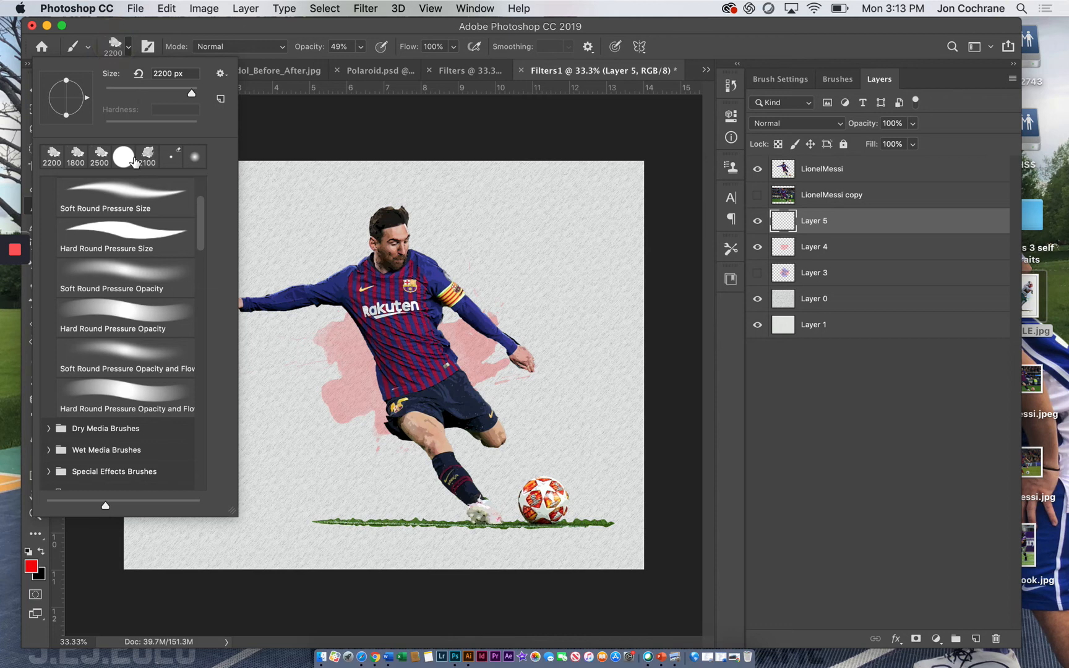
scroll(99, 353, down, 1)
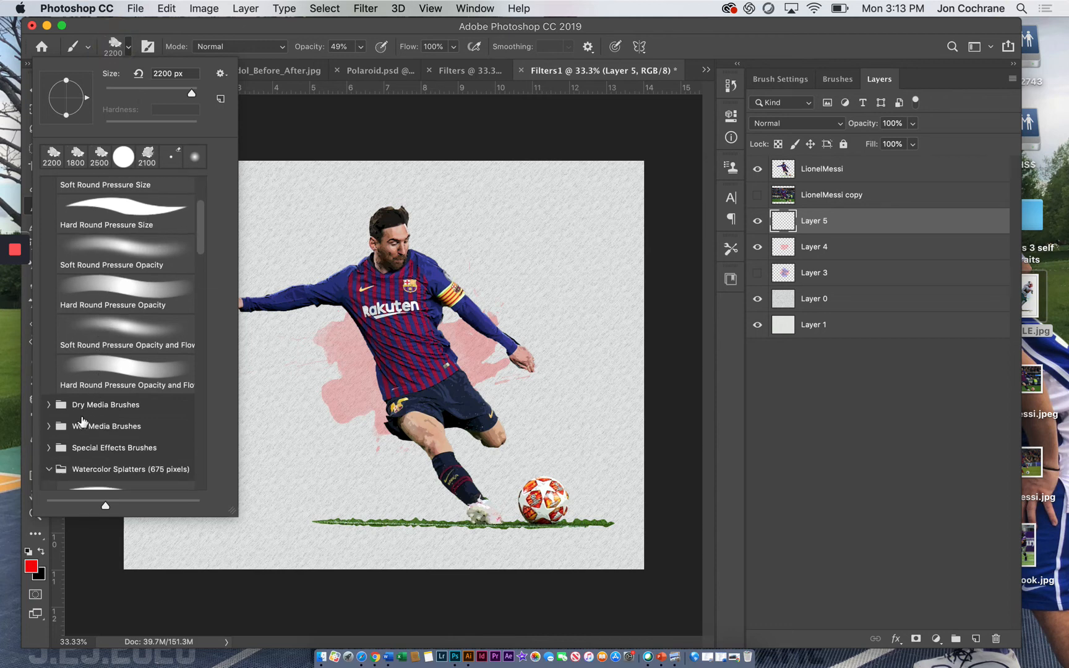
scroll(75, 440, down, 1)
click(49, 450)
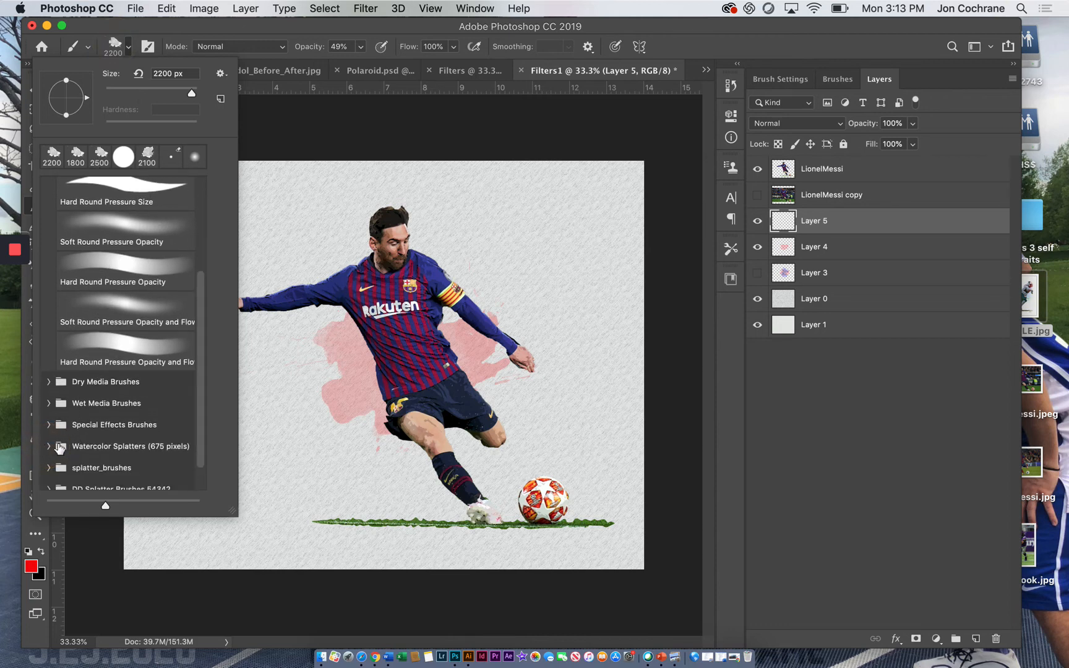
click(49, 445)
scroll(96, 398, down, 2)
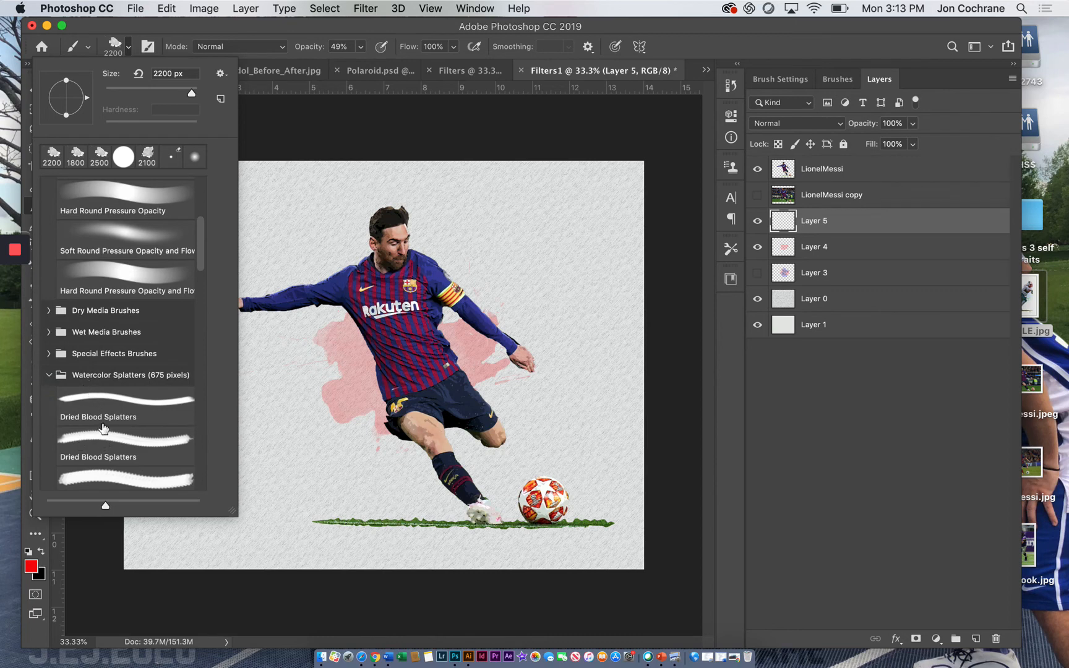
scroll(103, 428, down, 3)
click(110, 358)
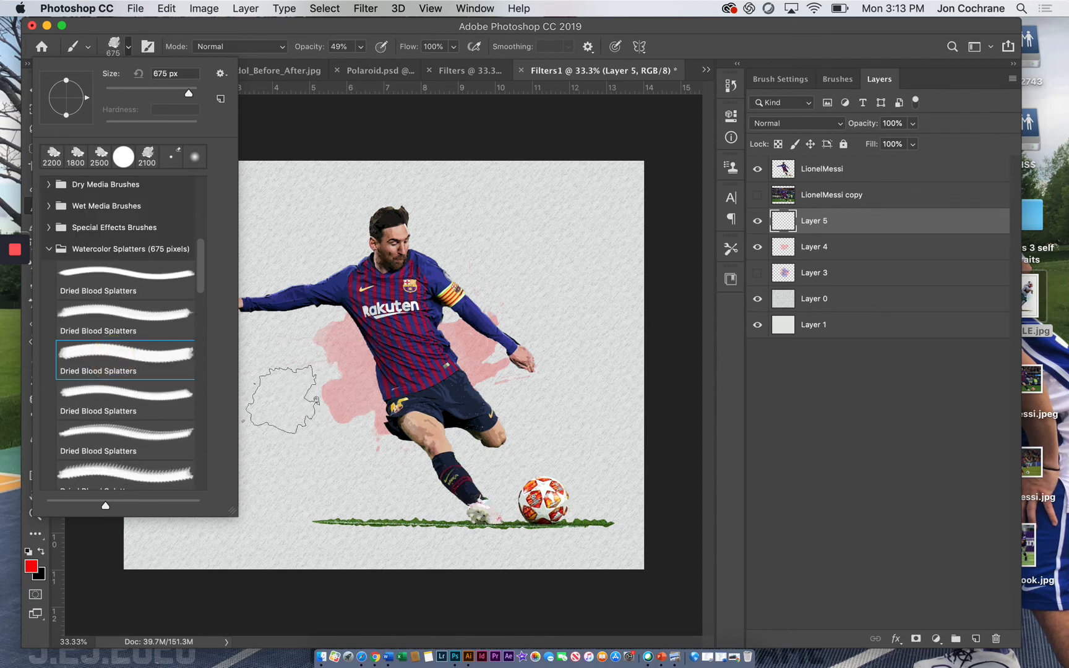
click(275, 369)
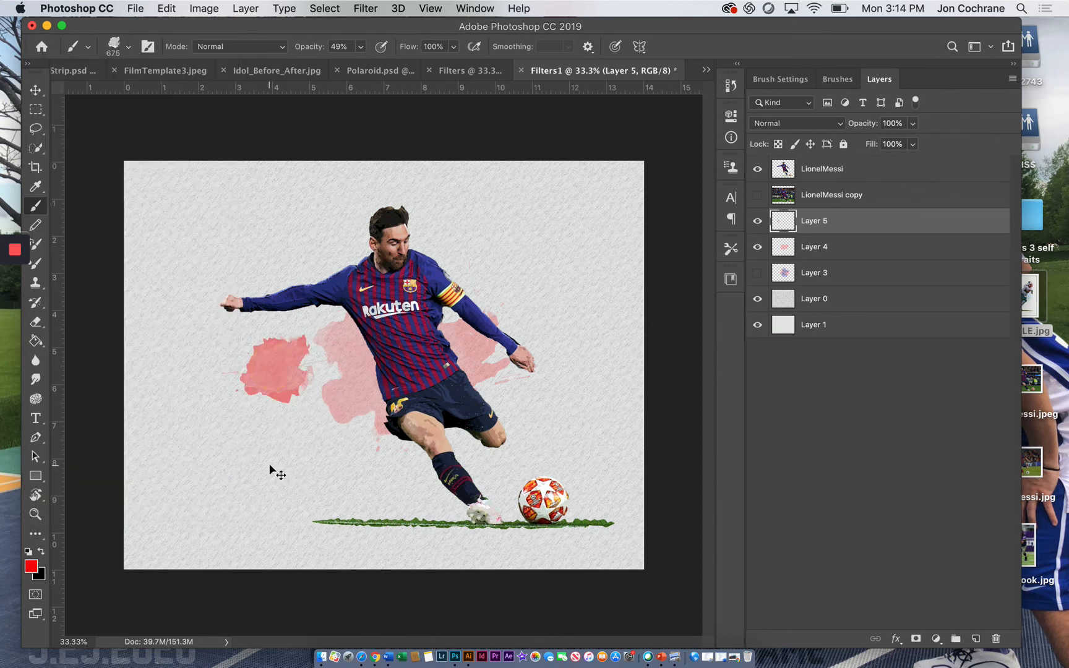
key(ctrl+z)
Step: Choose the fifth Dried Blood Splatters brush from the Watercolor Splatters set, test it beside the player and undo the test stamp
click(114, 44)
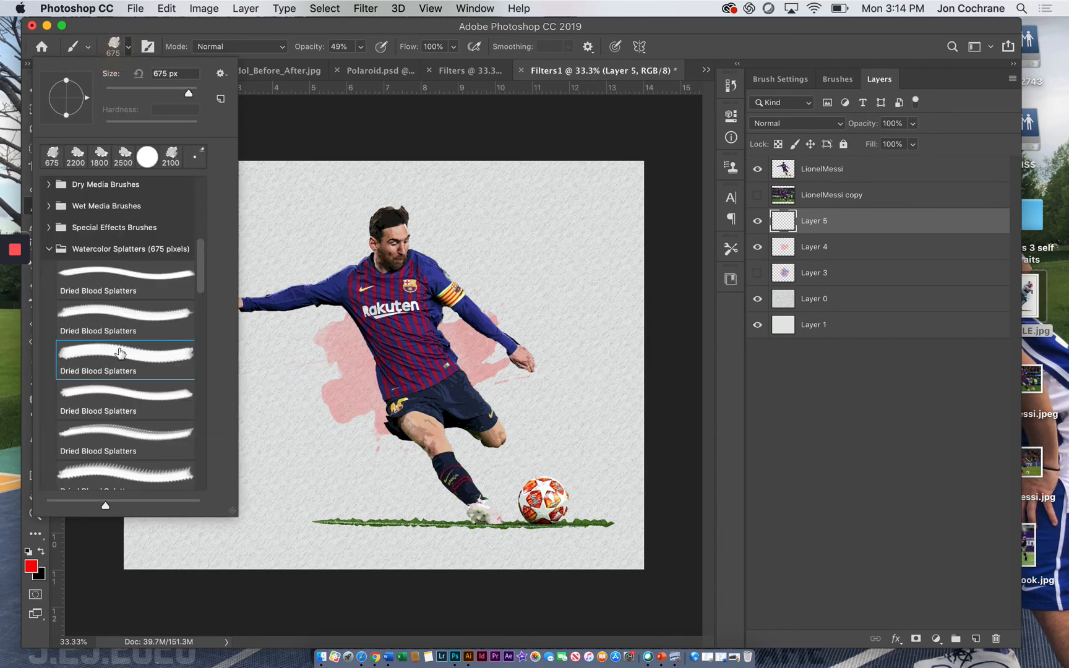
click(115, 438)
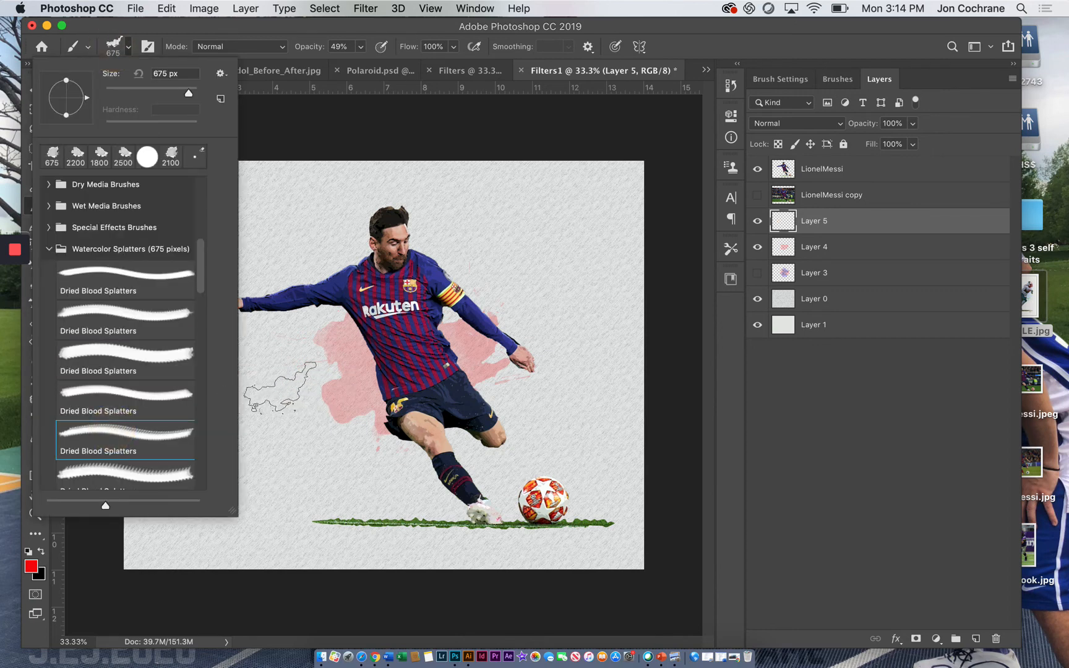
click(278, 387)
key(ctrl+z)
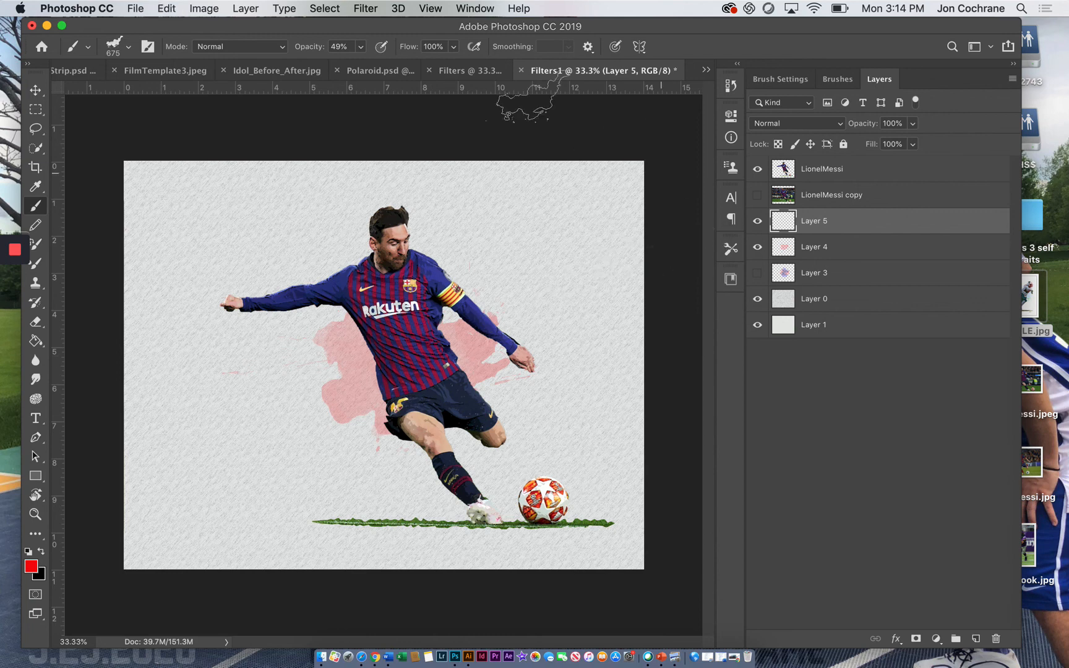
Step: Set the brush opacity to 30% and the foreground color to blue 203ccb
click(360, 47)
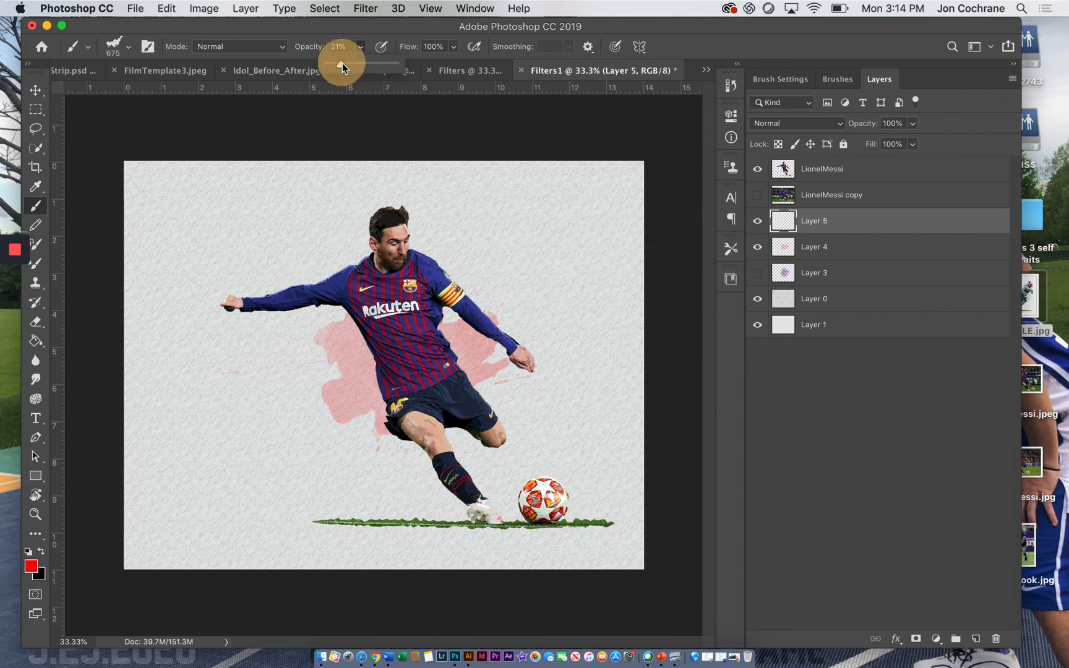
click(31, 567)
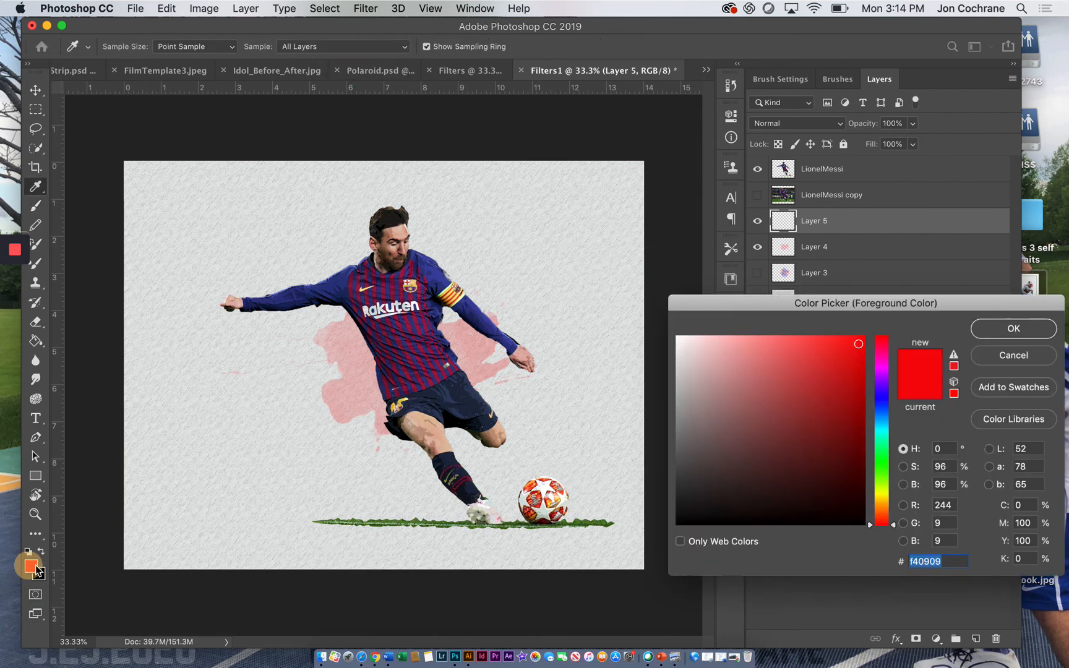
click(882, 405)
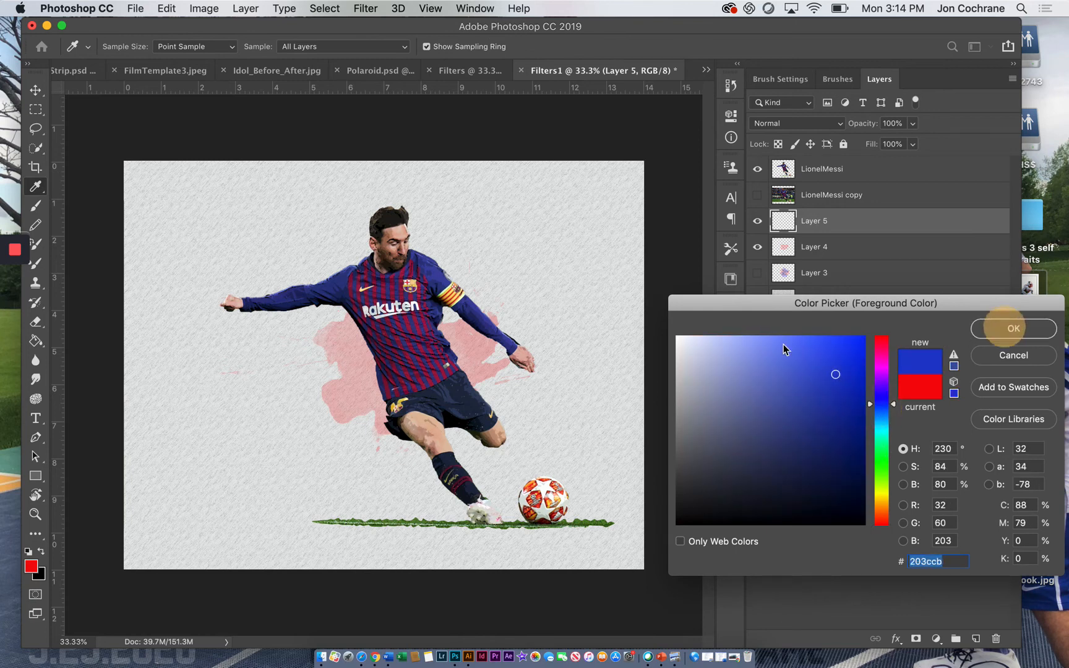
click(1010, 329)
key(b)
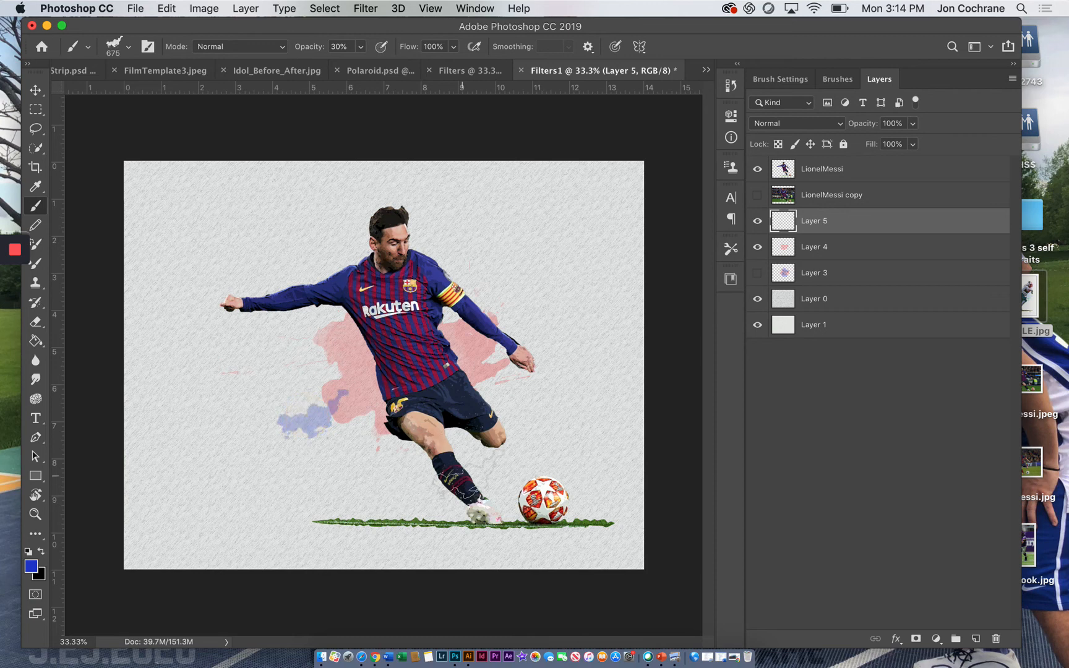
Step: Enlarge the splatter brush to 2000 px and stamp two overlapping blue splatters behind the player's torso on Layer 5
key(bracketright)
key(bracketright)
key(bracketright)
key(bracketright)
key(bracketright)
key(bracketright)
key(bracketright)
key(bracketright)
key(bracketright)
key(bracketright)
key(bracketright)
key(bracketright)
key(bracketright)
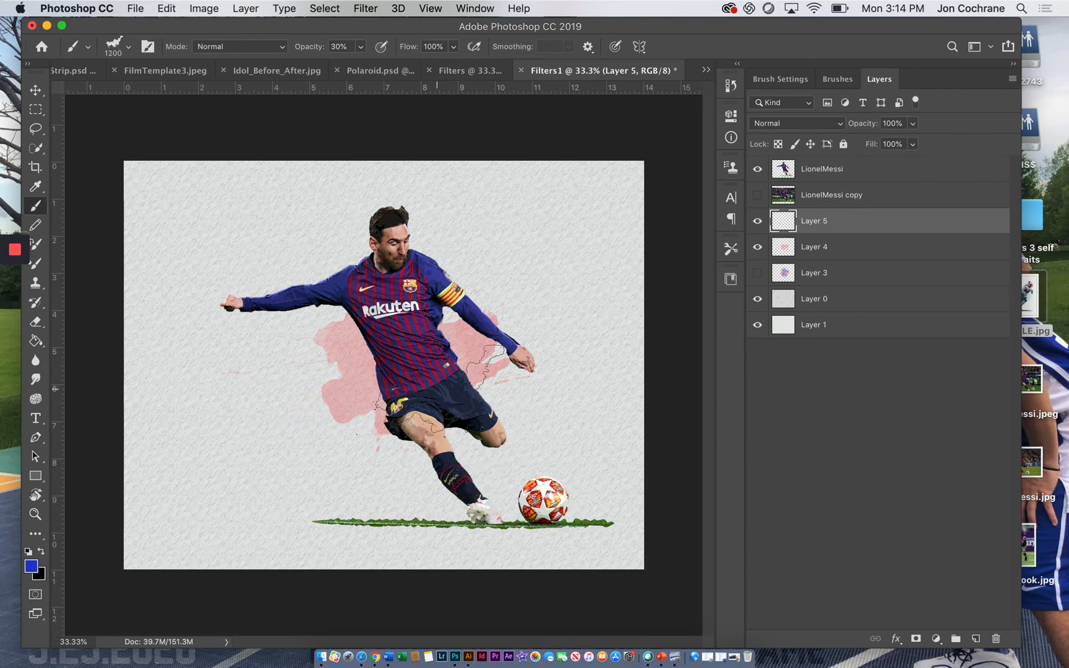
key(bracketright)
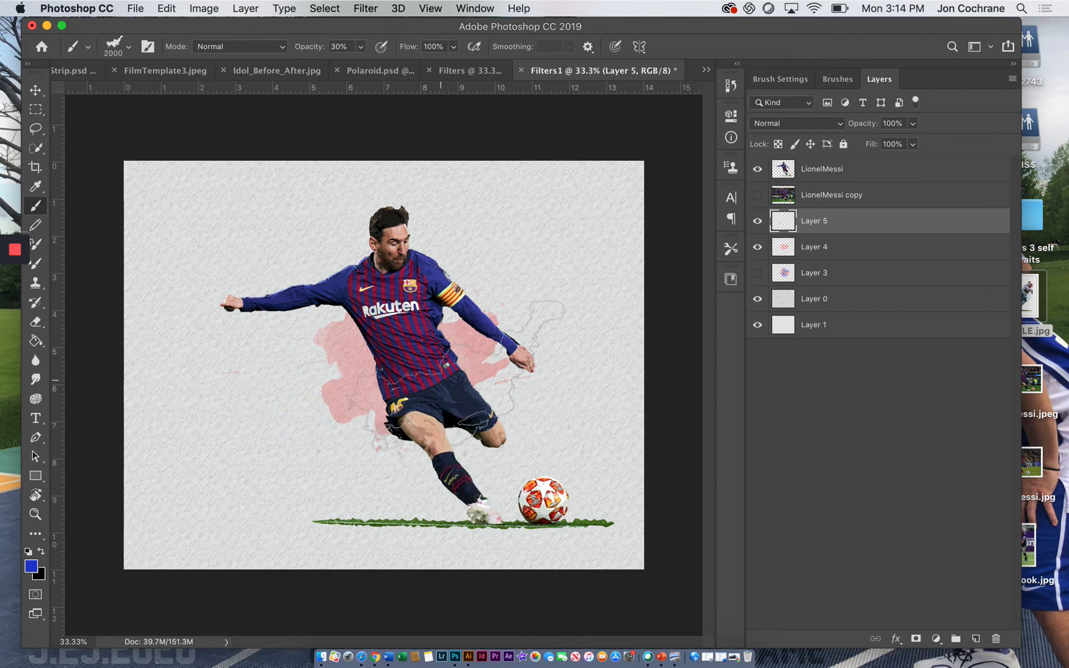
click(455, 371)
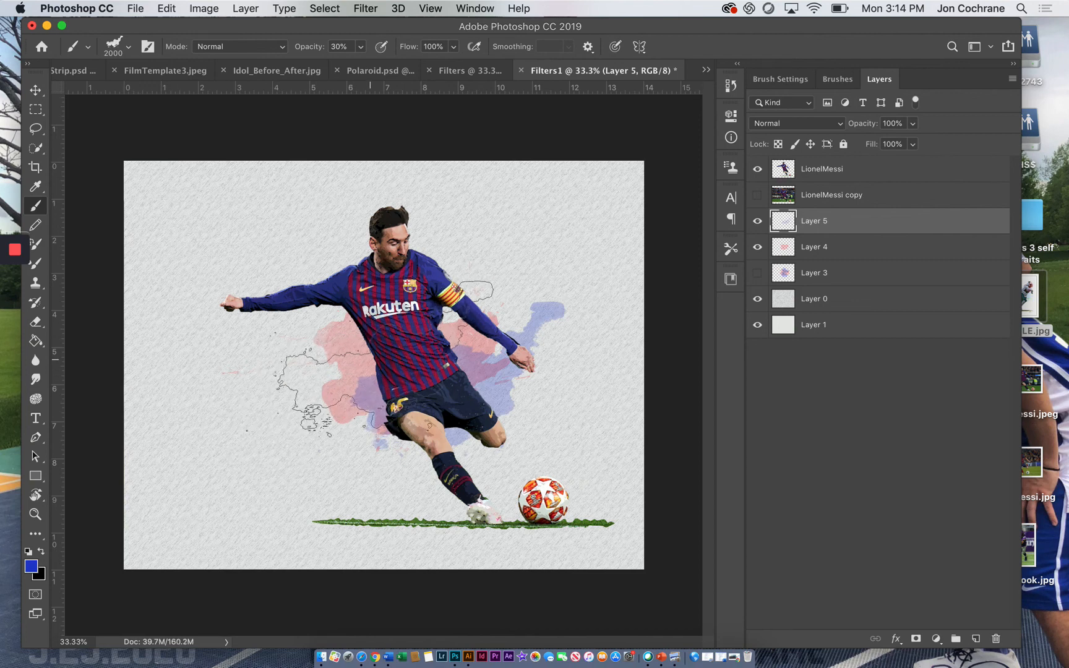
click(370, 359)
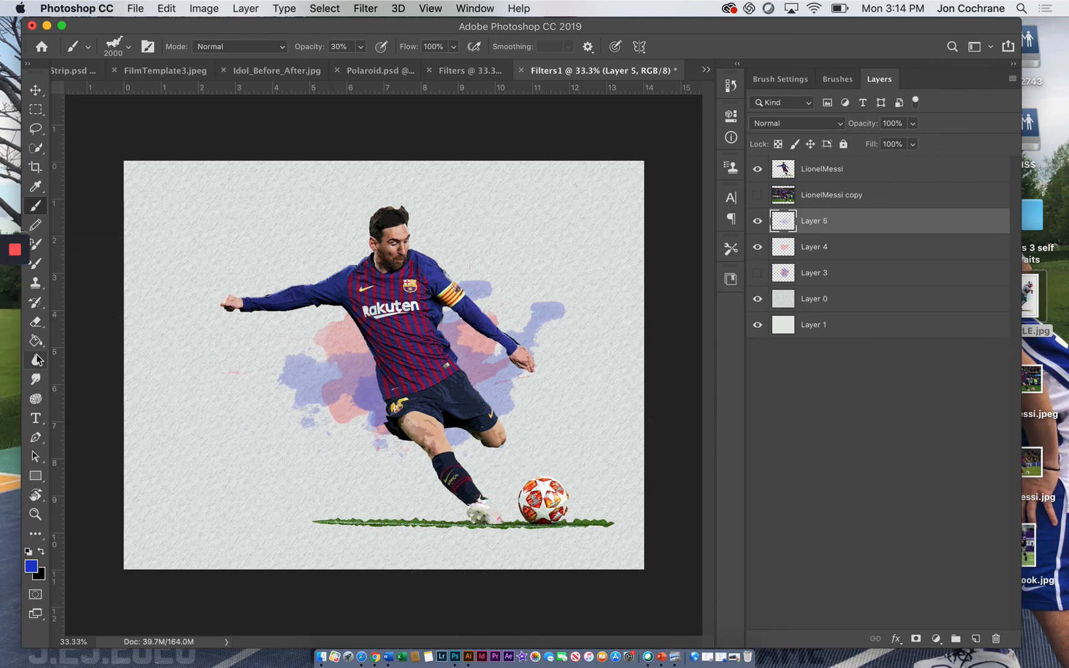
Step: Erase the blue splatter patch beside the captain's armband on Layer 5 with a 700 px hard round eraser
click(36, 322)
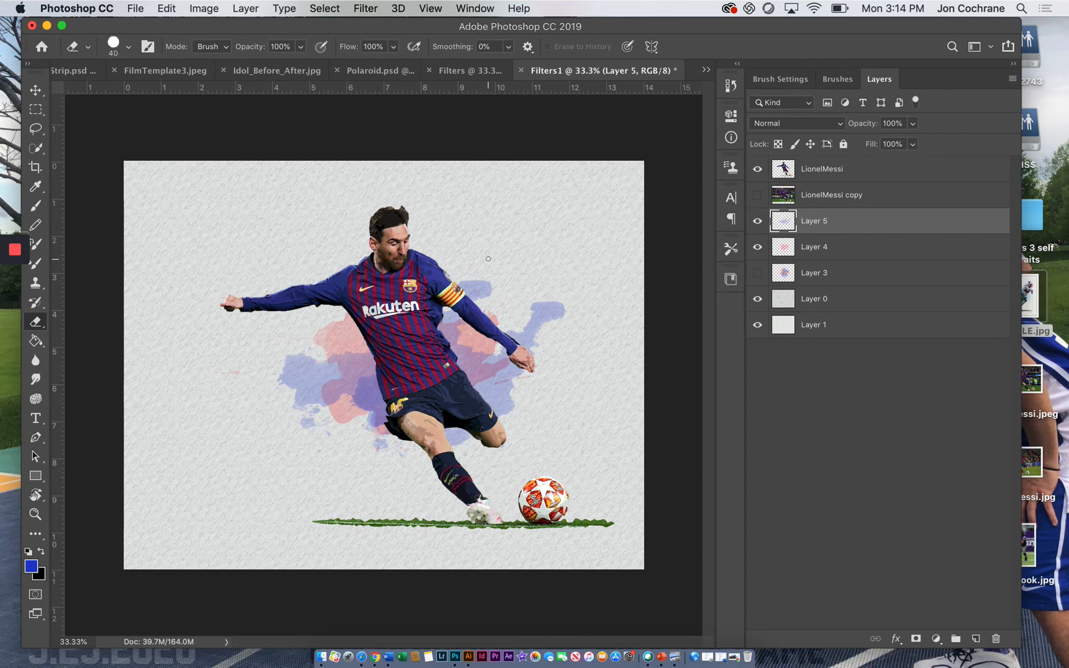
key(bracketright)
key(bracketright)
key(bracketright)
key(bracketright)
key(bracketright)
key(bracketright)
key(bracketright)
key(bracketright)
key(bracketright)
drag(475, 278, 451, 271)
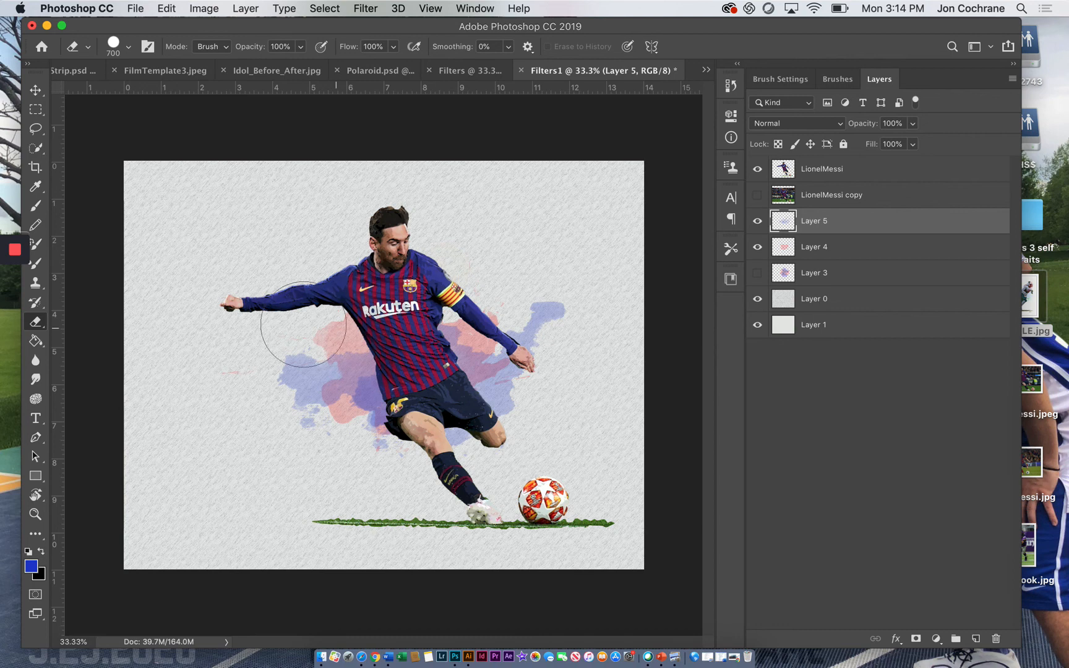
Step: Soften the eraser, enlarge it to about 1000–1100 px and fade the outer left and right edges of the blue splatter
key(bracketright)
key(bracketright)
key(bracketright)
key(bracketright)
key(shift+bracketleft)
key(shift+bracketleft)
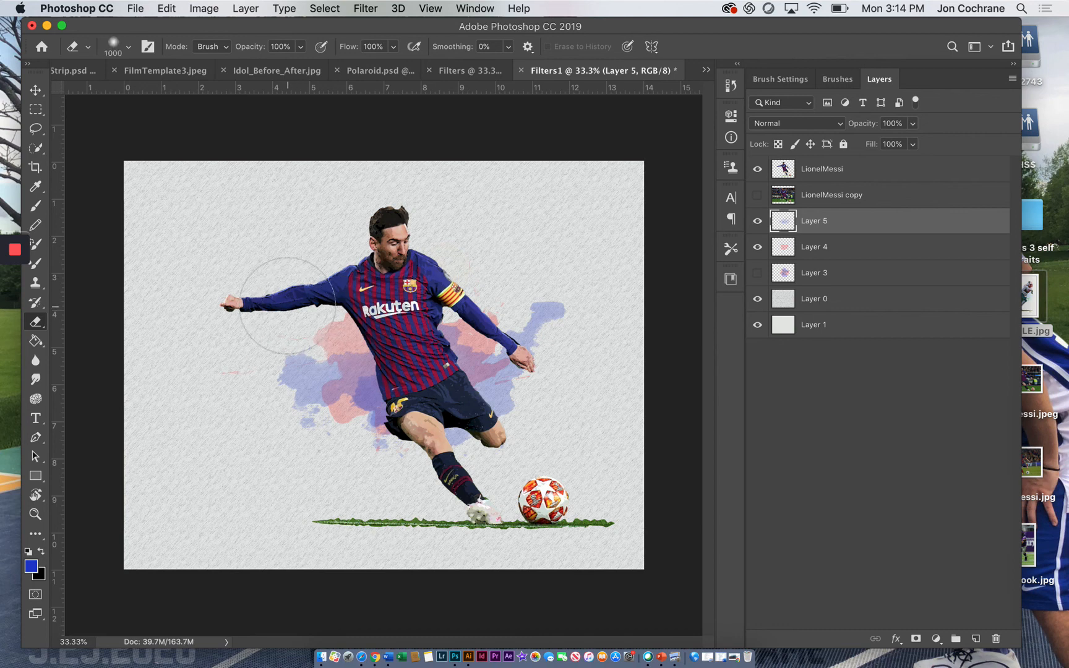
mouse_move(254, 343)
mouse_down()
mouse_move(250, 363)
mouse_move(274, 337)
mouse_move(260, 347)
mouse_up()
mouse_move(599, 265)
mouse_down()
mouse_move(546, 258)
mouse_move(574, 246)
mouse_move(530, 250)
mouse_move(536, 266)
mouse_move(527, 258)
mouse_move(604, 310)
mouse_move(592, 323)
mouse_move(604, 331)
mouse_up()
Step: Scale up the blue splatter on Layer 5 slightly toward its upper-left corner, apply the transform and deselect the layer
click(829, 214)
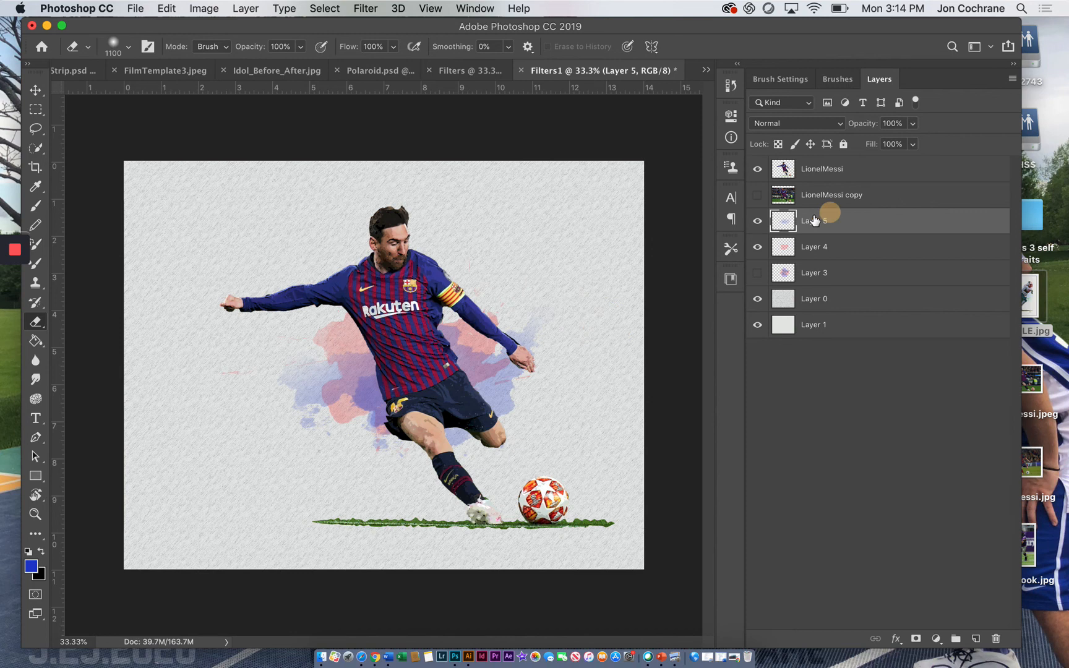
click(35, 90)
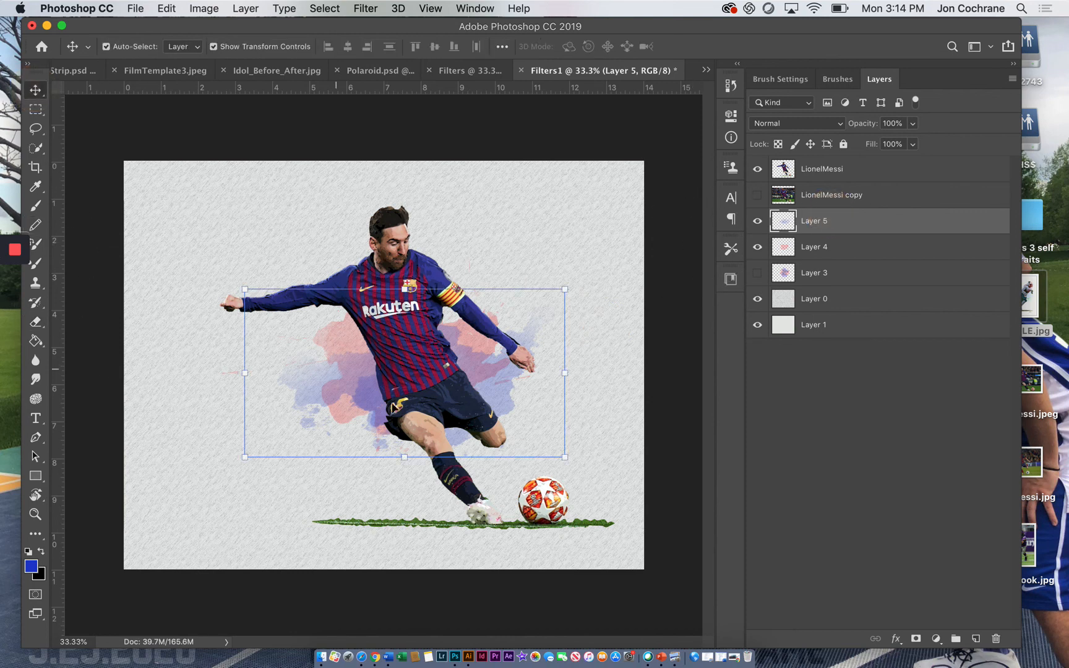
drag(244, 290, 222, 275)
key(Return)
click(290, 128)
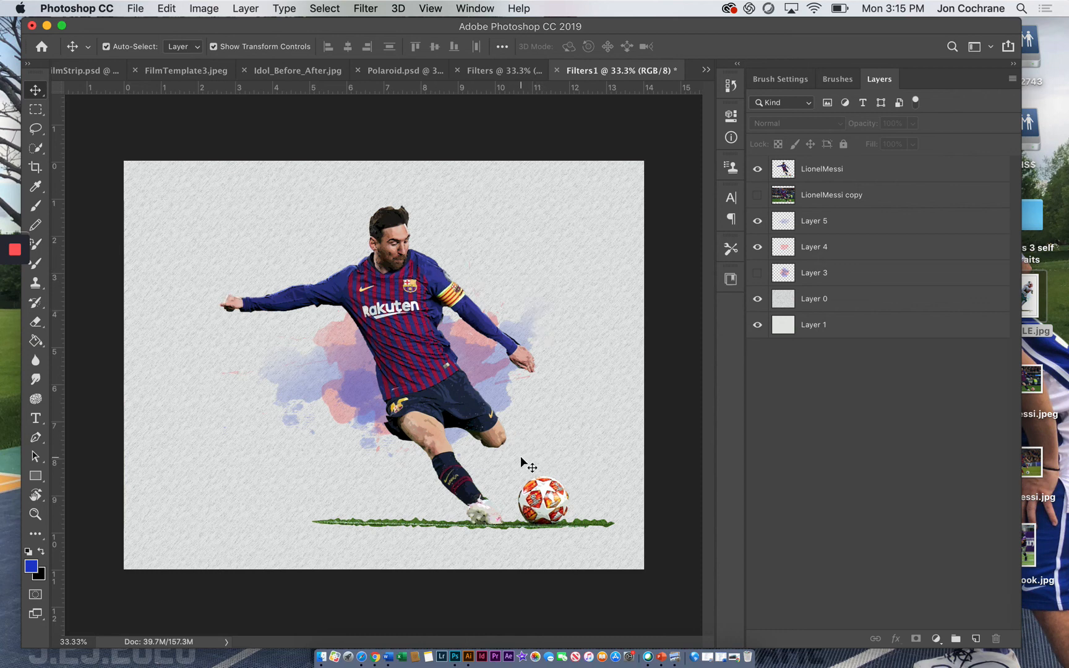
Step: Examine the finished football player artwork in the Filters document for comparison and return to the Filters1 document
click(502, 70)
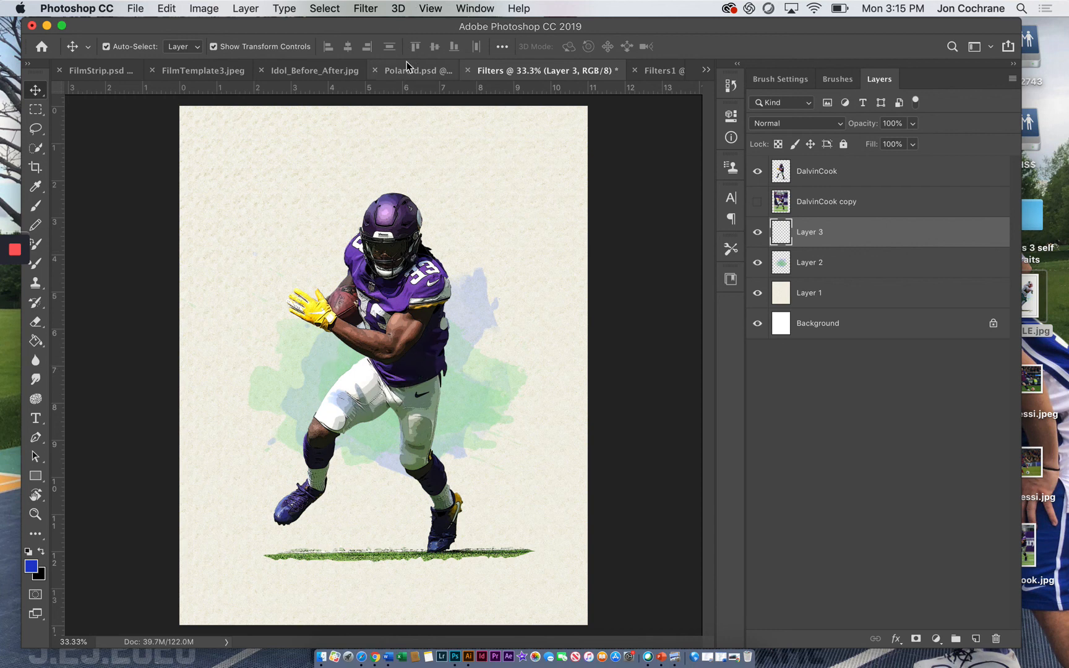
click(661, 70)
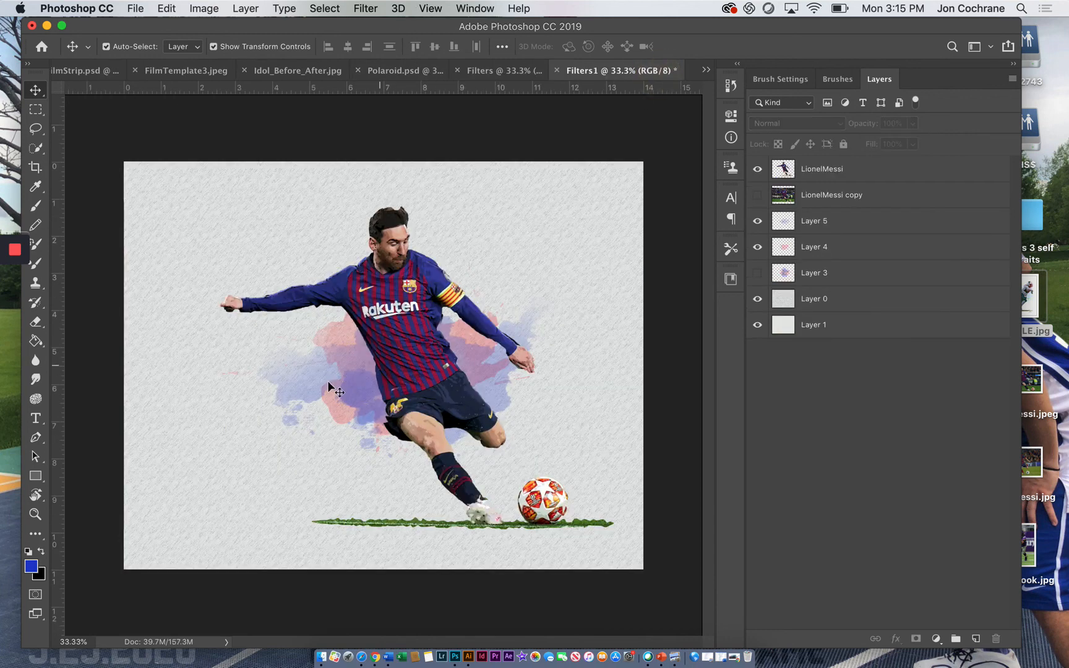